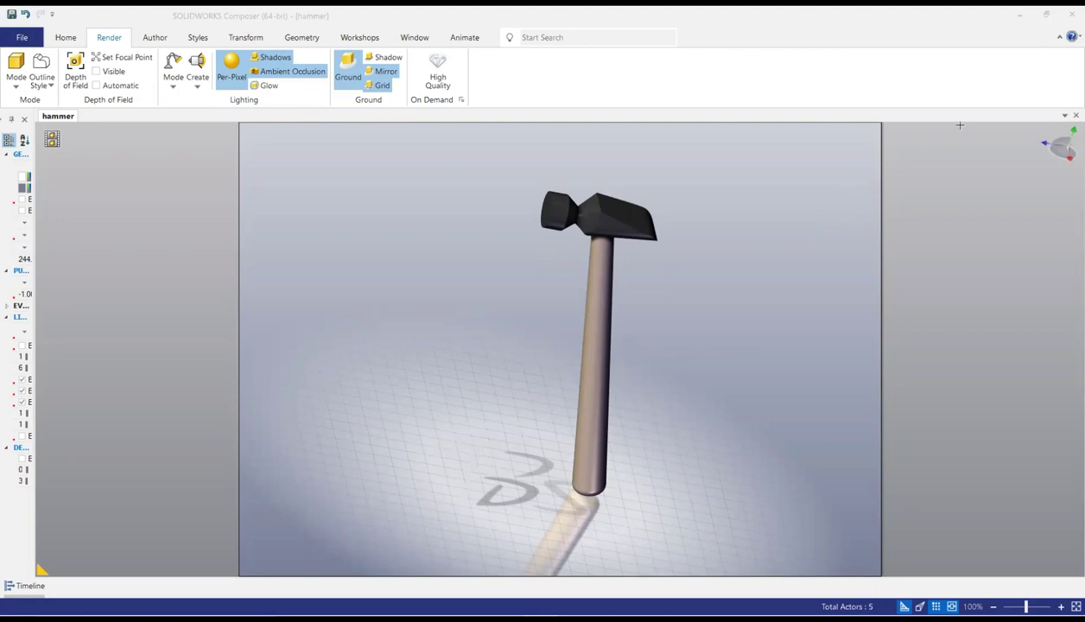
Minimise the SOLIDWORKS Composer hammer render to bring up the blank Part4.
{"action": "left_click", "coordinate": [1022, 16]}
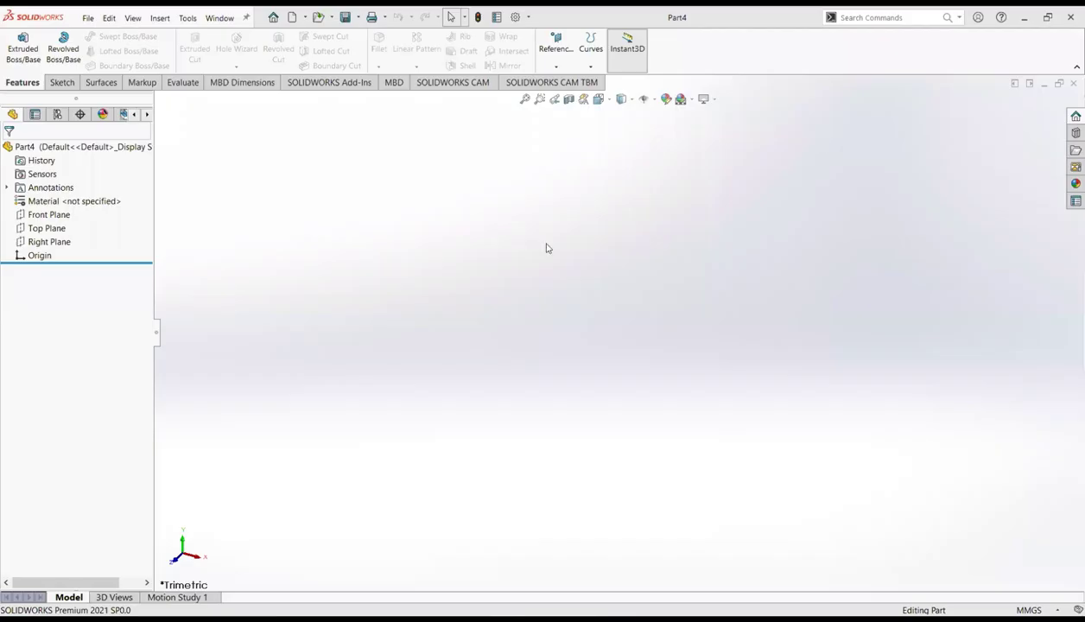
On the Front Plane, viewed face-on, sketch a circle centred on the origin.
{"action": "left_click", "coordinate": [54, 215]}
{"action": "left_click", "coordinate": [90, 198]}
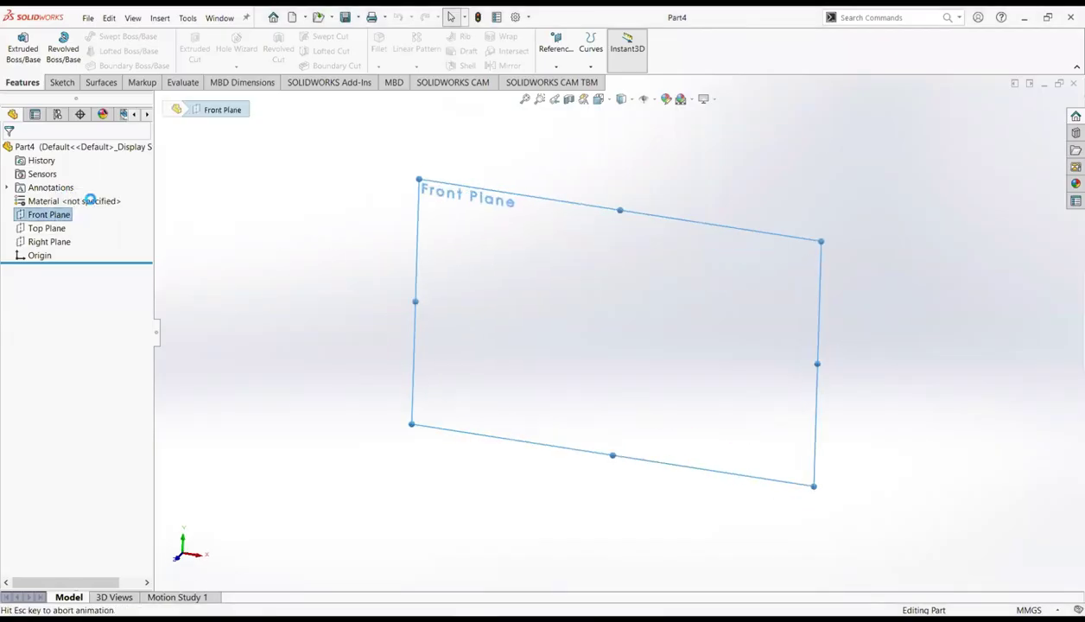
{"action": "left_click", "coordinate": [127, 38]}
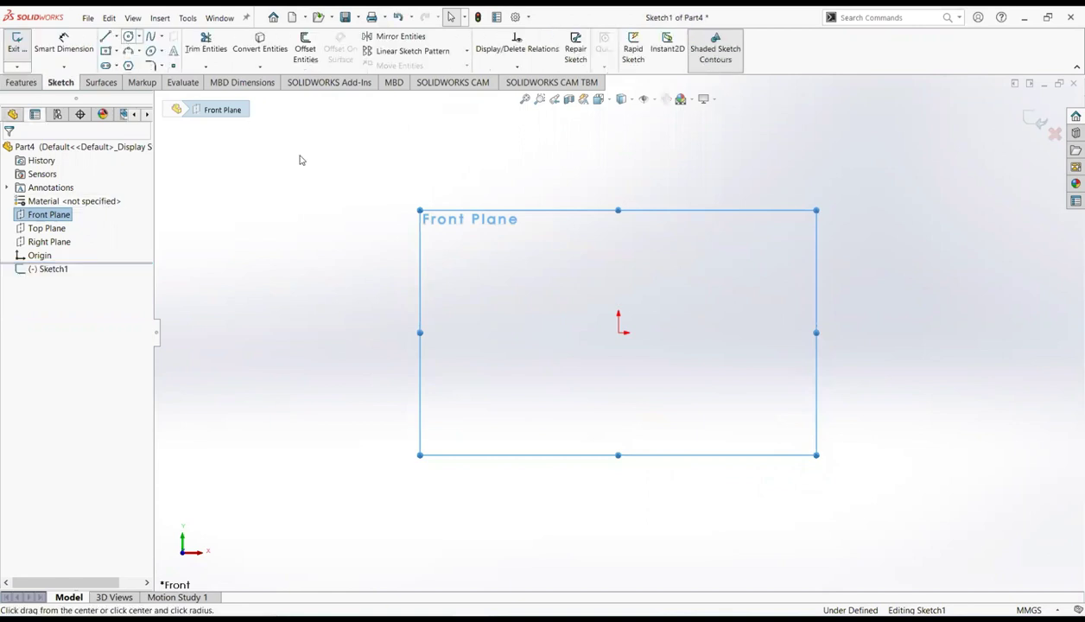
{"action": "left_click", "coordinate": [619, 334]}
{"action": "left_click", "coordinate": [664, 263]}
{"action": "right_click", "coordinate": [666, 267]}
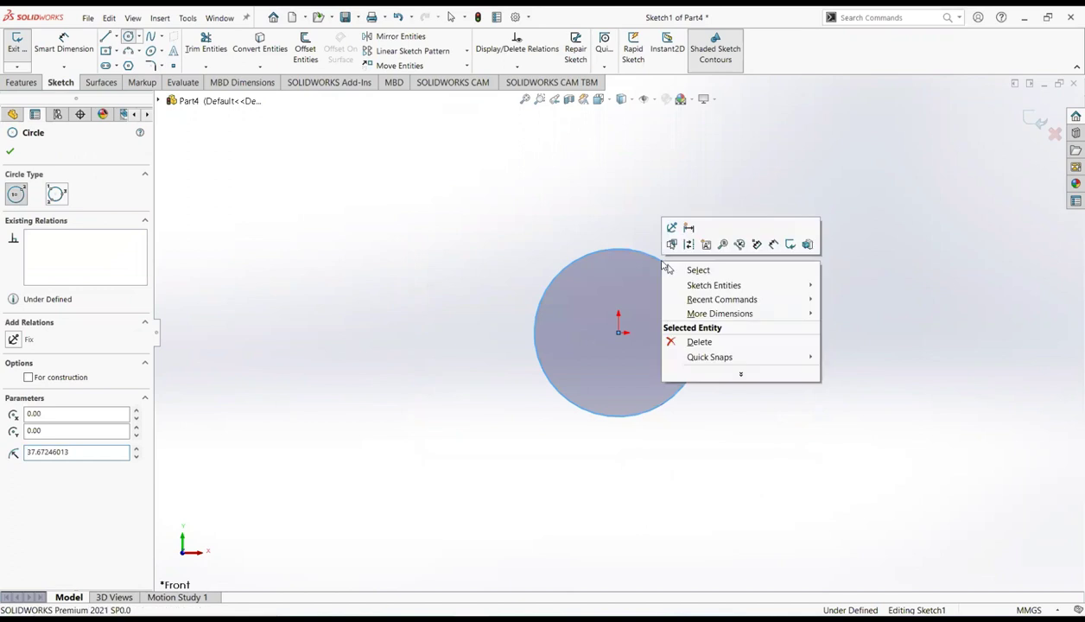
{"action": "left_click", "coordinate": [683, 270]}
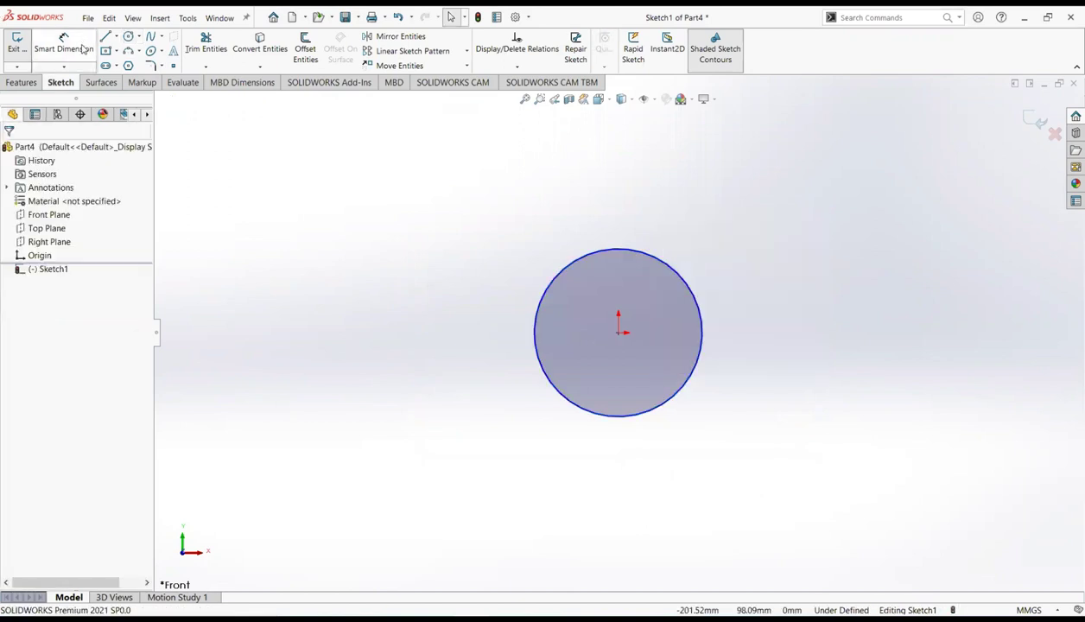
Dimension the circle's diameter to 20 mm.
{"action": "left_click", "coordinate": [83, 49]}
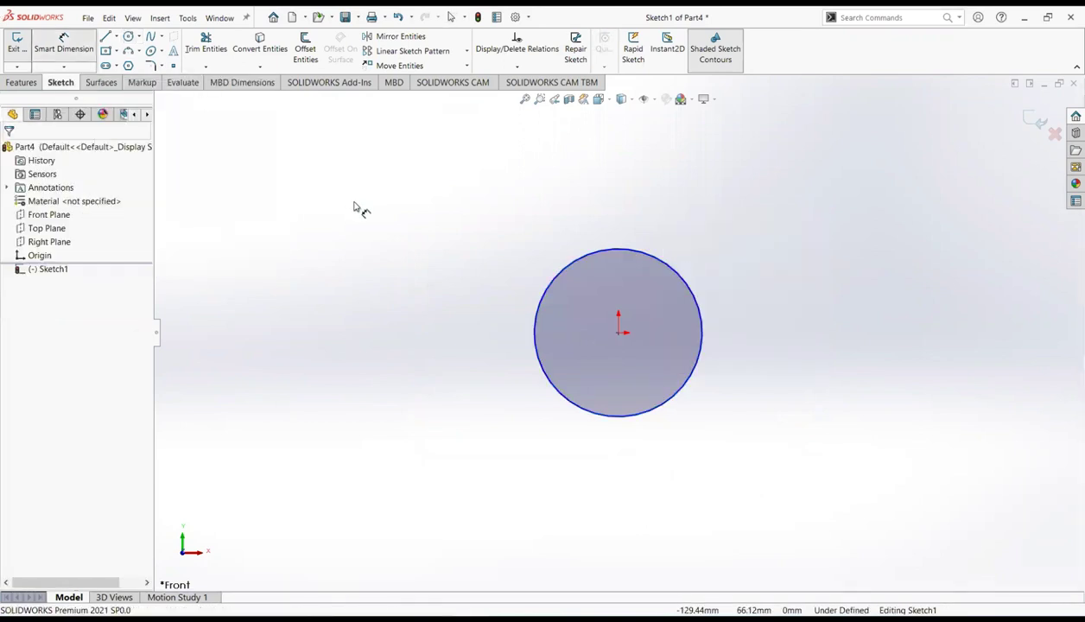
{"action": "left_click", "coordinate": [523, 253]}
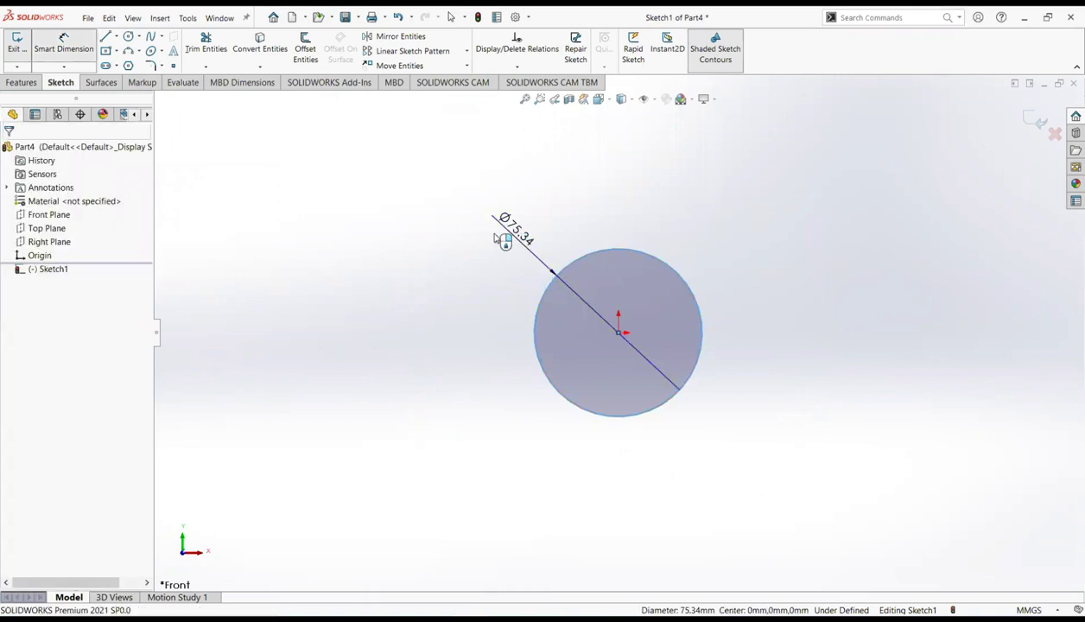
{"action": "left_click", "coordinate": [496, 241]}
{"action": "type", "text": "20"}
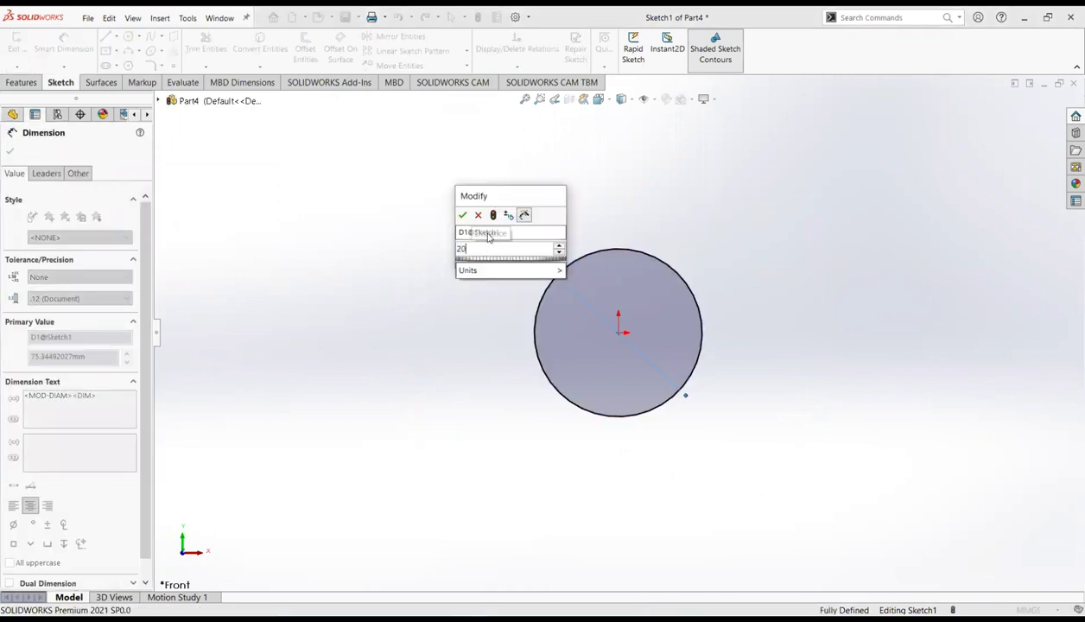
{"action": "key", "text": "Return"}
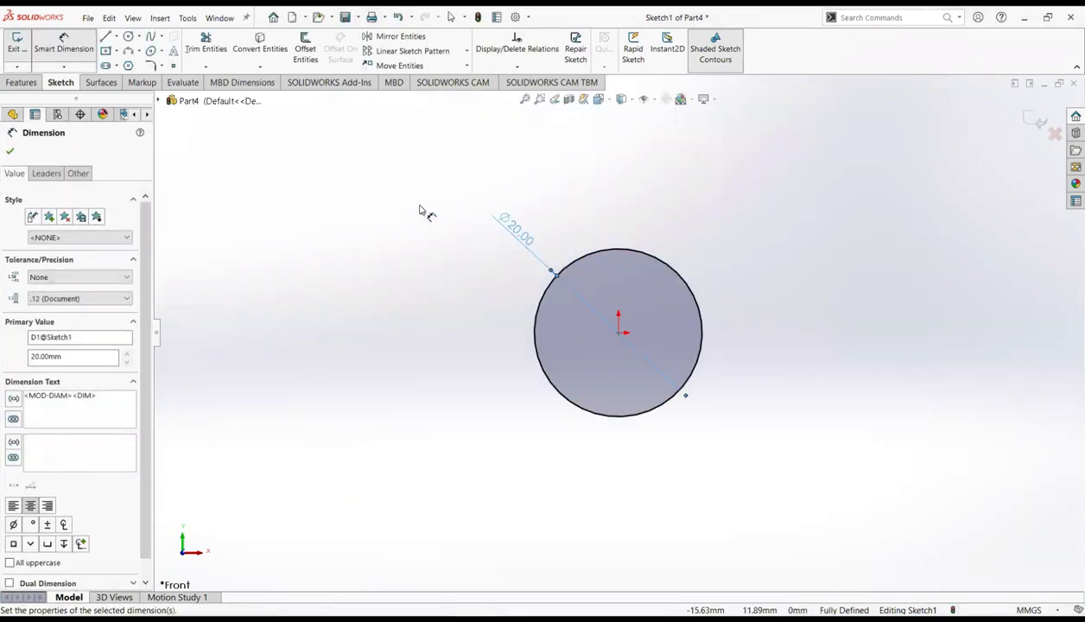
{"action": "left_click", "coordinate": [9, 151]}
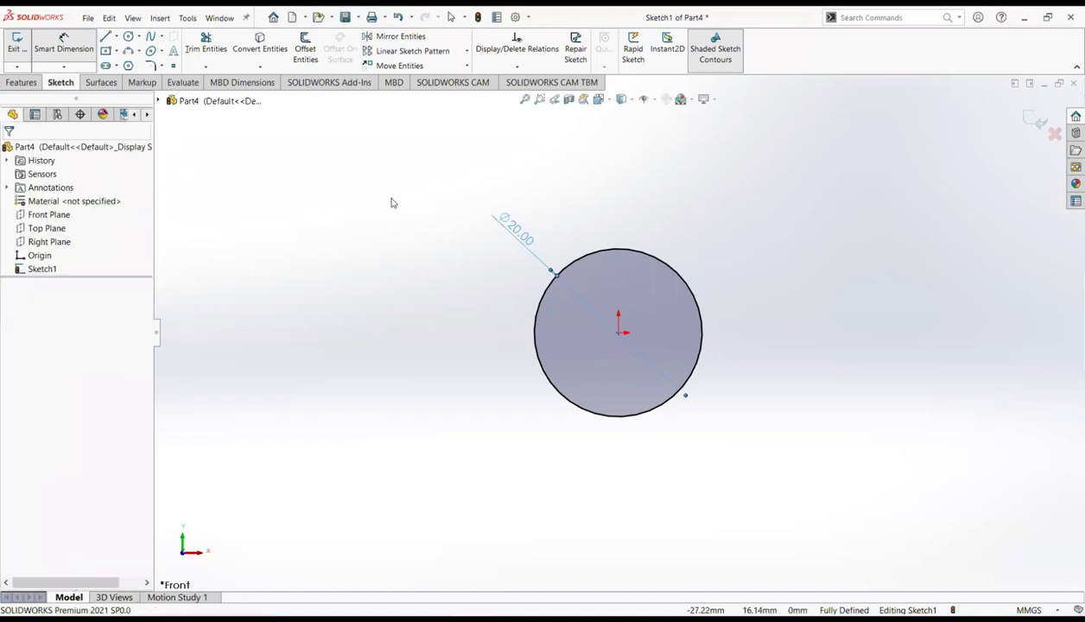
{"action": "mouse_move", "coordinate": [417, 213]}
{"action": "middle_mouse_down"}
{"action": "mouse_move", "coordinate": [388, 225]}
{"action": "mouse_move", "coordinate": [351, 202]}
{"action": "middle_mouse_up"}
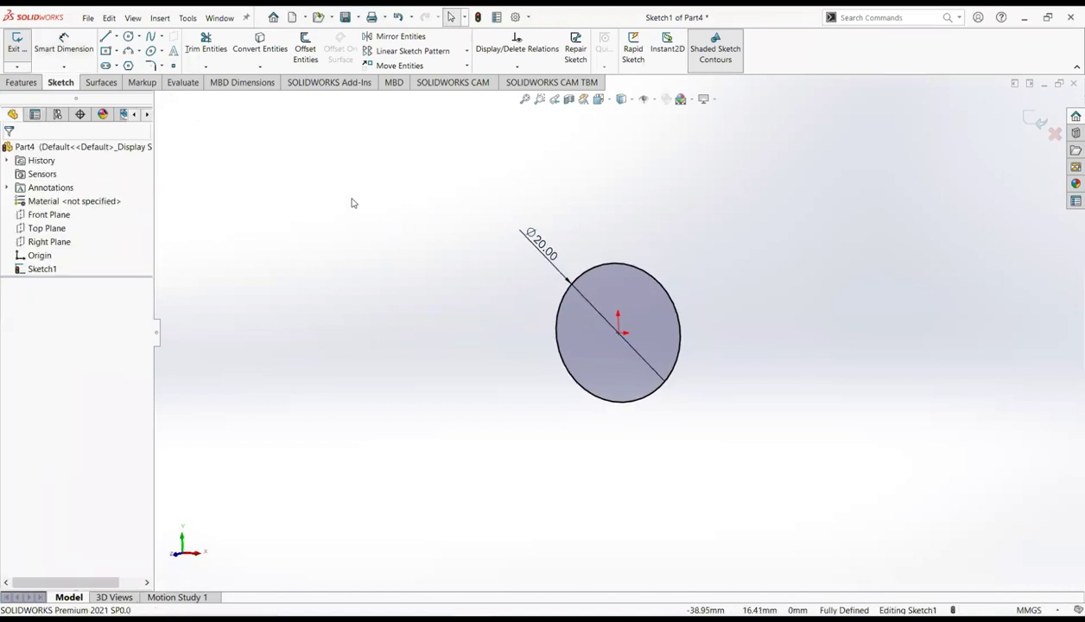
{"action": "left_click", "coordinate": [21, 83]}
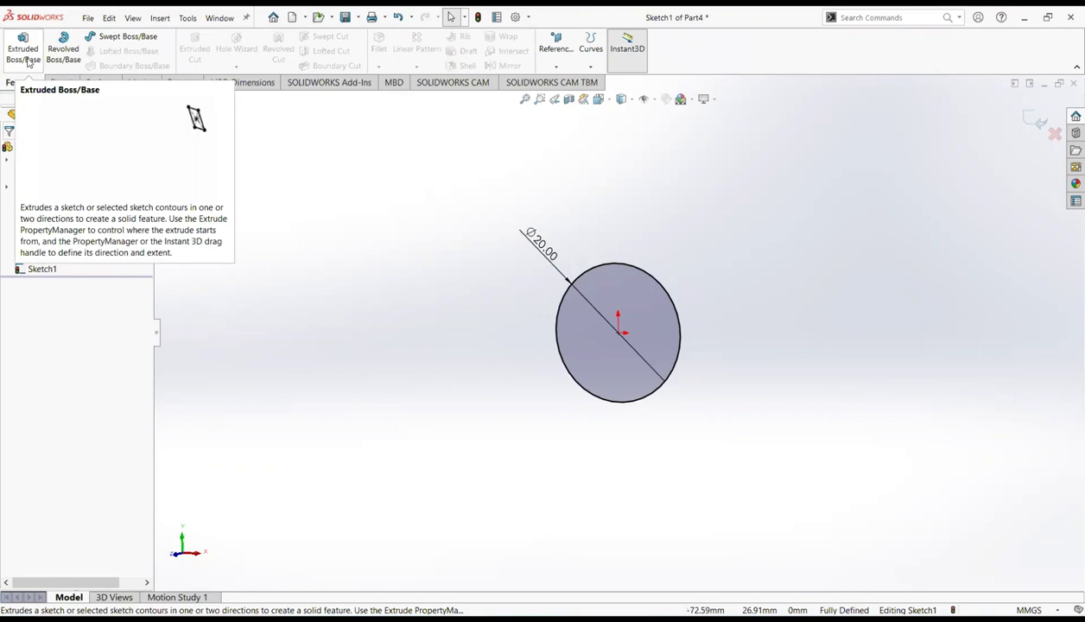
Extrude the Ø20 mm circle as Boss-Extrude1, blind 10 mm deep.
{"action": "key", "text": "e"}
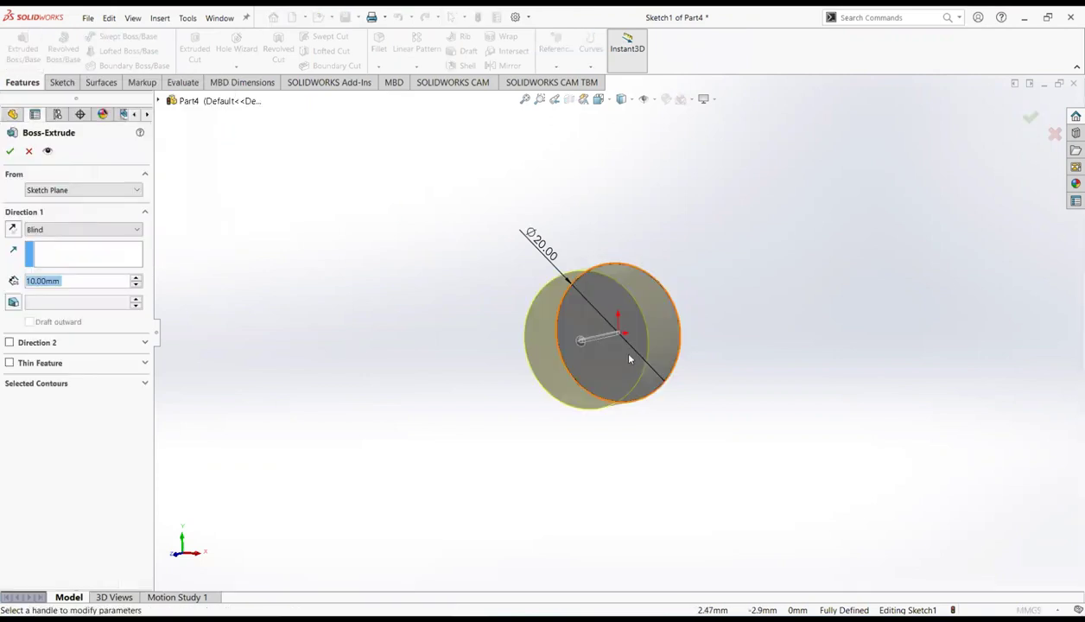
{"action": "left_click_drag", "start_coordinate": [577, 350], "coordinate": [687, 361]}
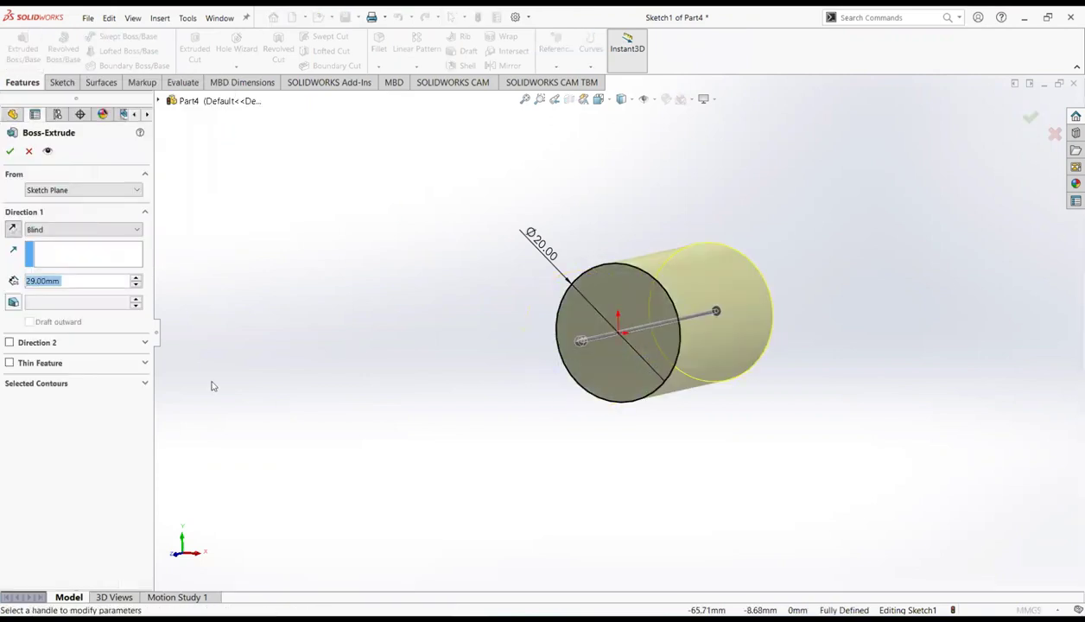
{"action": "type", "text": "10"}
{"action": "key", "text": "Return"}
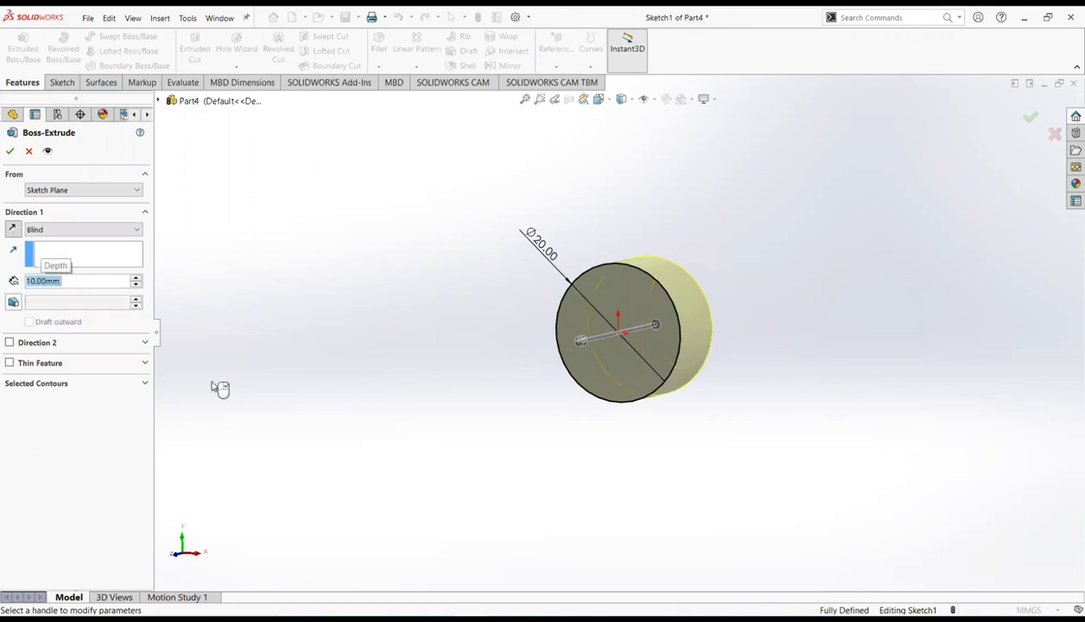
{"action": "left_click", "coordinate": [11, 152]}
{"action": "middle_click_drag", "start_coordinate": [715, 353], "coordinate": [587, 348]}
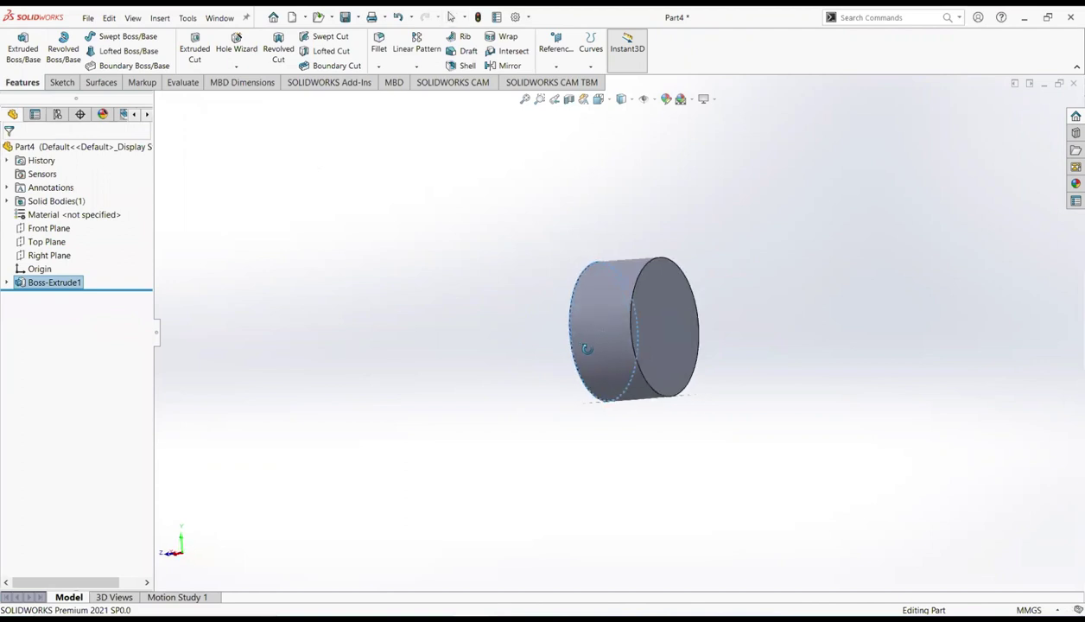
{"action": "left_click", "coordinate": [662, 322]}
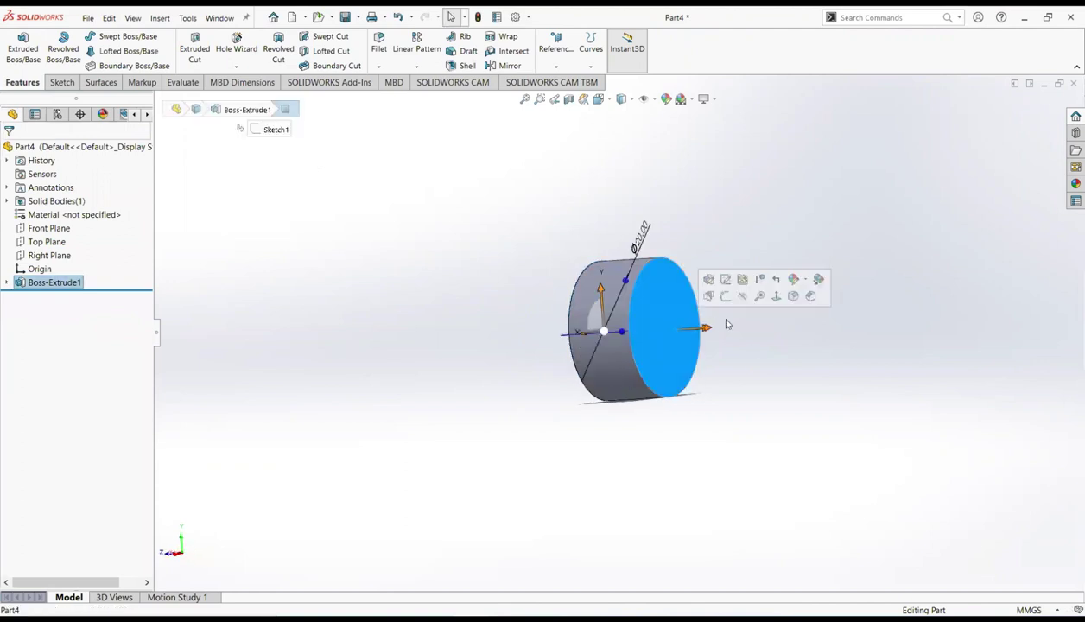
Create reference plane Plane1 at a 7 mm offset from the cylinder's flat end face.
{"action": "left_click", "coordinate": [775, 297]}
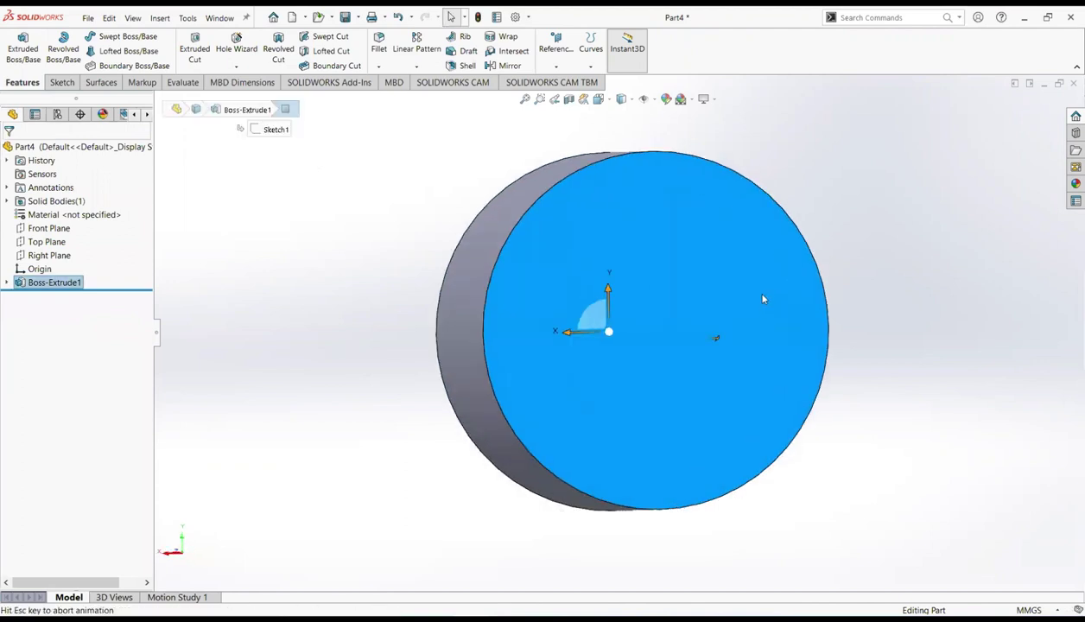
{"action": "left_click", "coordinate": [555, 53]}
{"action": "left_click", "coordinate": [567, 81]}
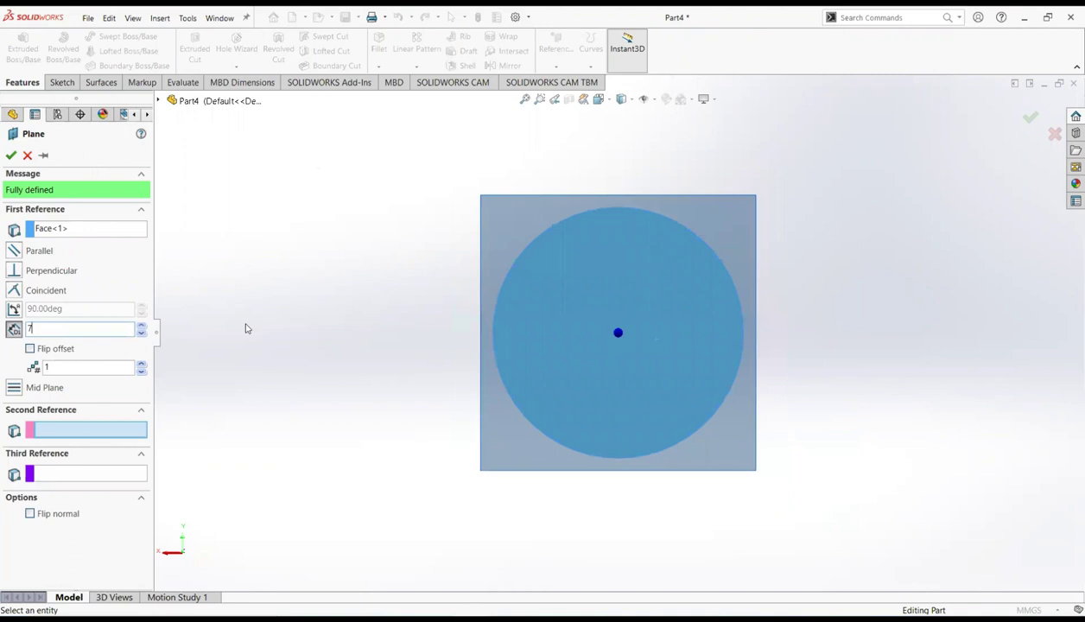
{"action": "key", "text": "Return"}
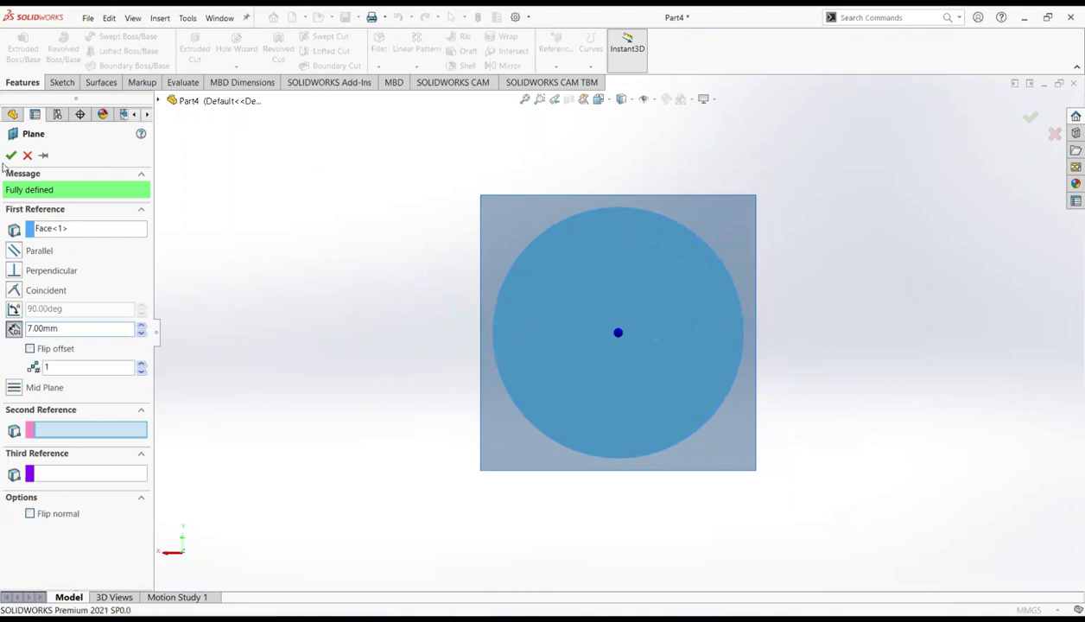
{"action": "left_click", "coordinate": [10, 155]}
{"action": "middle_click_drag", "start_coordinate": [386, 362], "coordinate": [432, 390]}
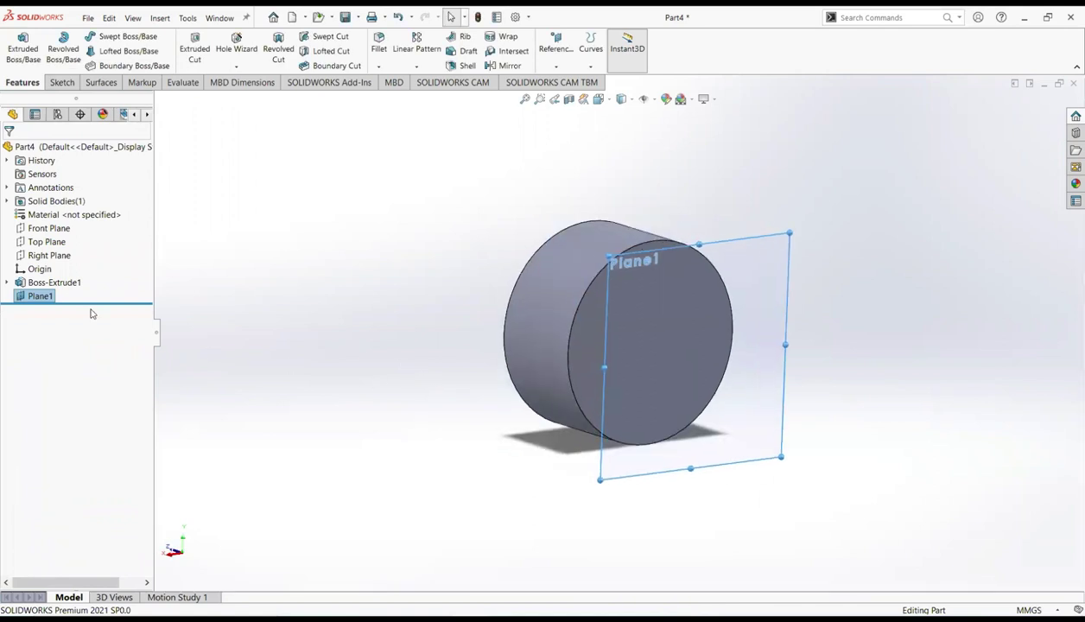
Start a sketch on Plane1 and draw a smaller circle centred on the origin.
{"action": "right_click", "coordinate": [39, 296]}
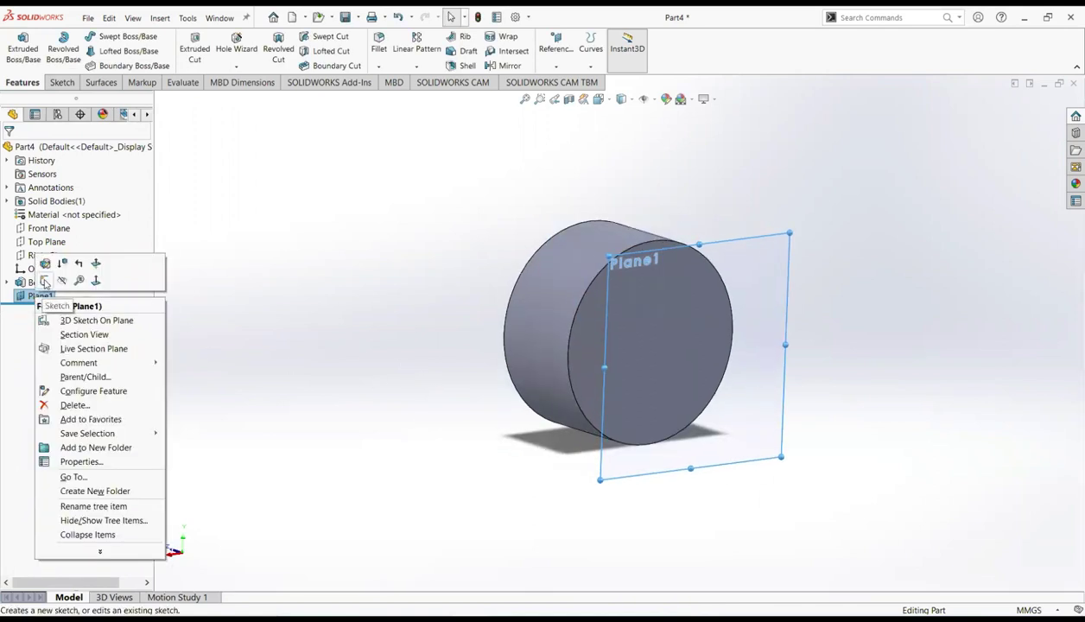
{"action": "left_click", "coordinate": [45, 281]}
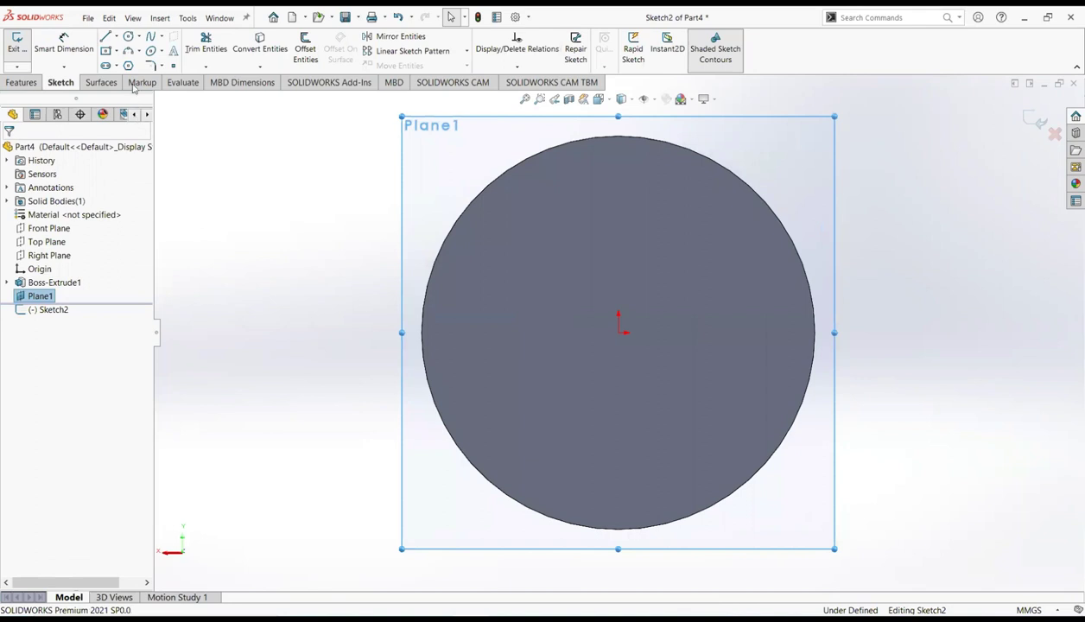
{"action": "left_click", "coordinate": [127, 38]}
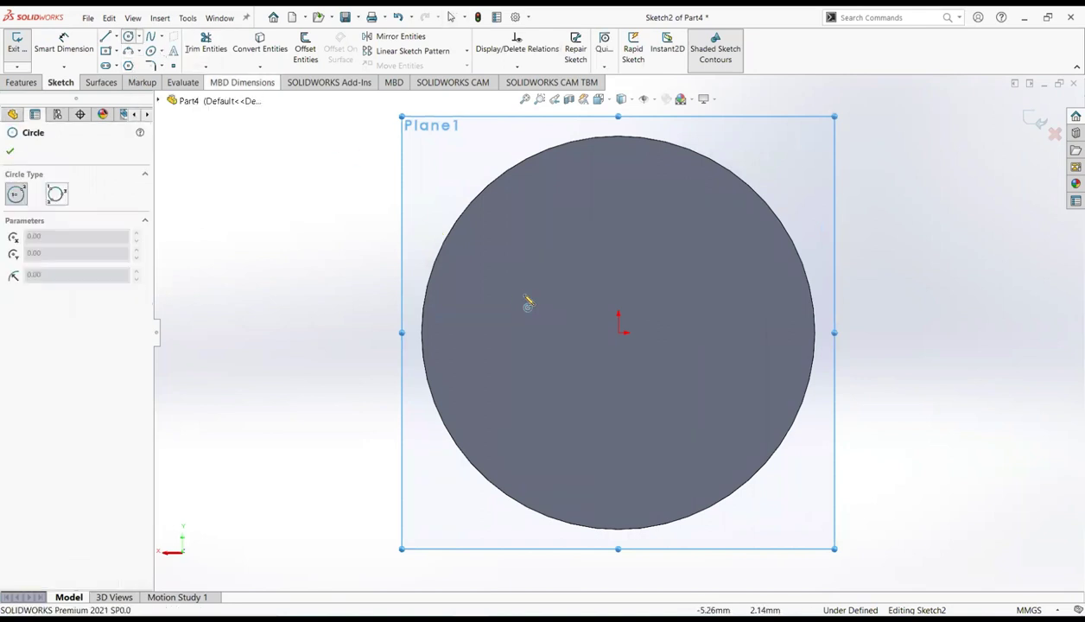
{"action": "left_click", "coordinate": [621, 332]}
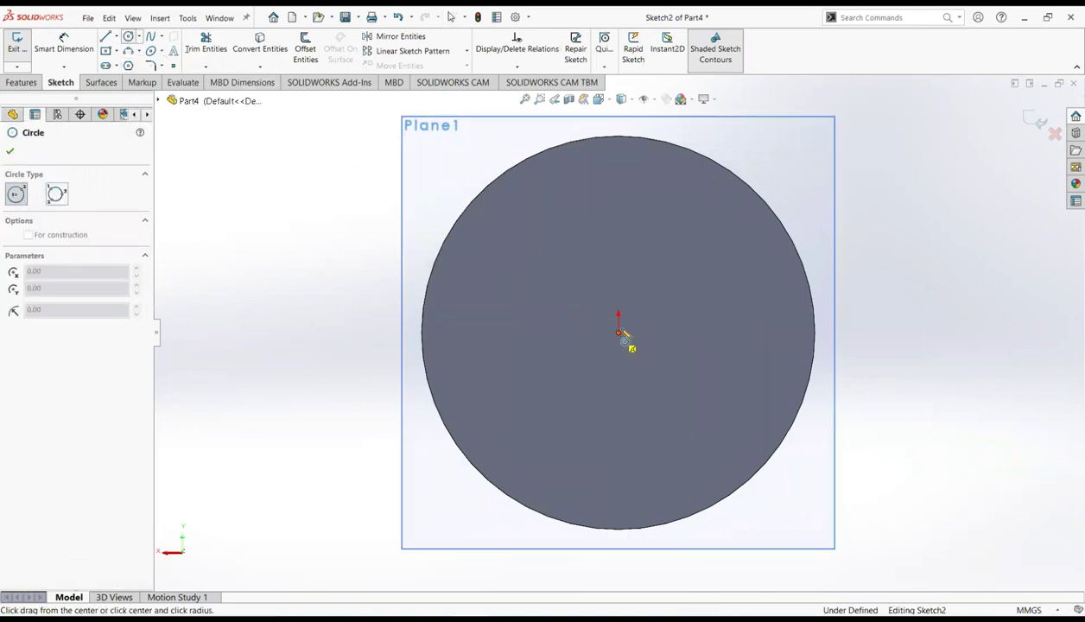
{"action": "left_click", "coordinate": [675, 231]}
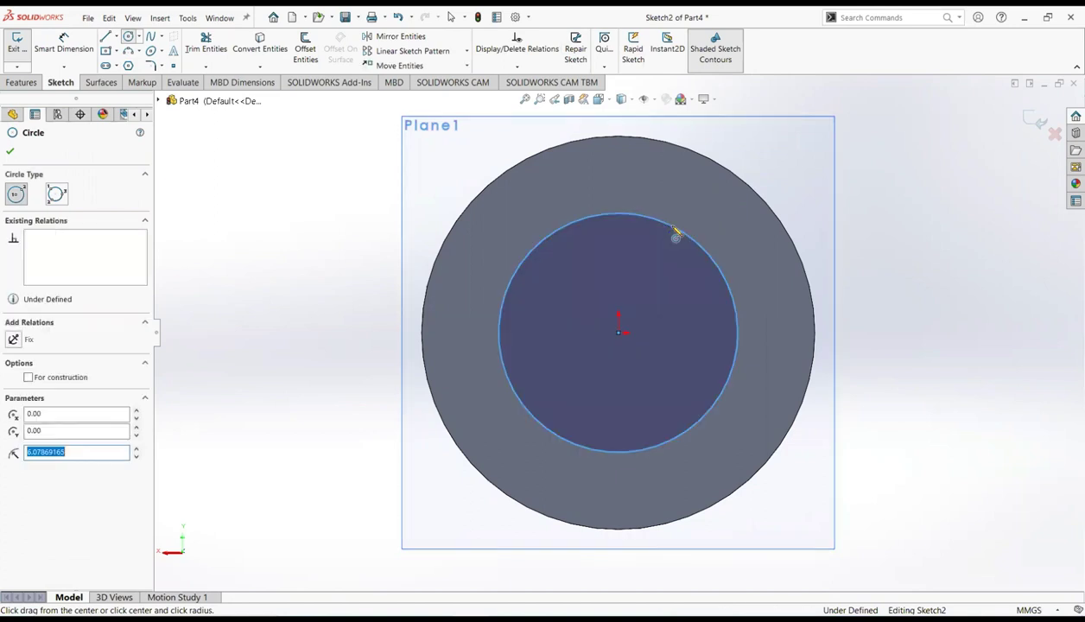
{"action": "right_click", "coordinate": [674, 230]}
{"action": "left_click", "coordinate": [700, 236]}
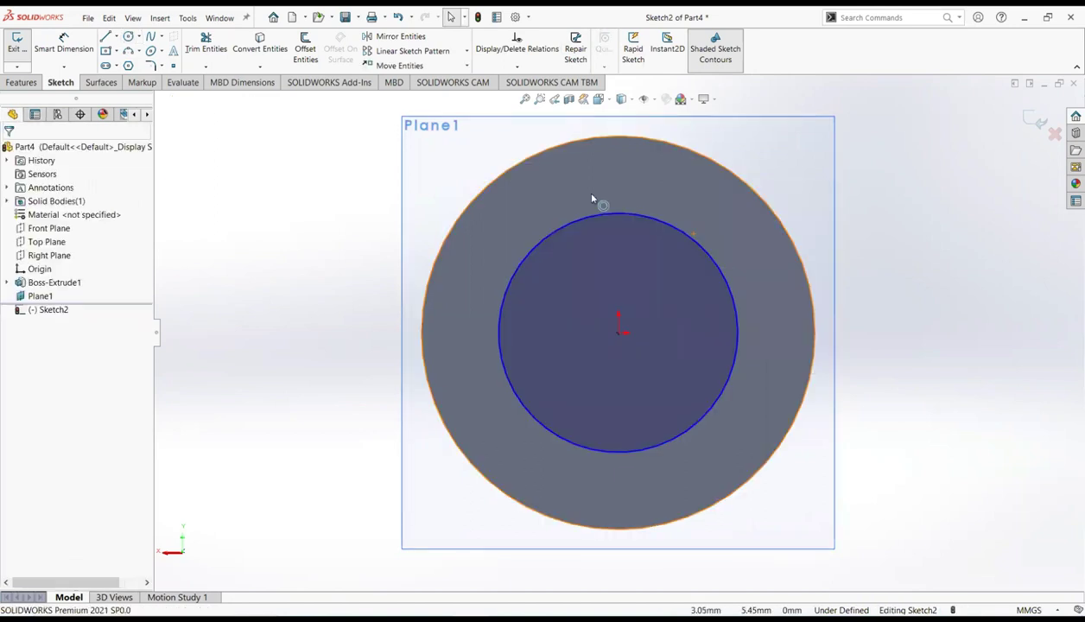
Dimension the inner circle to Ø10 mm and exit Sketch2.
{"action": "left_click", "coordinate": [63, 43]}
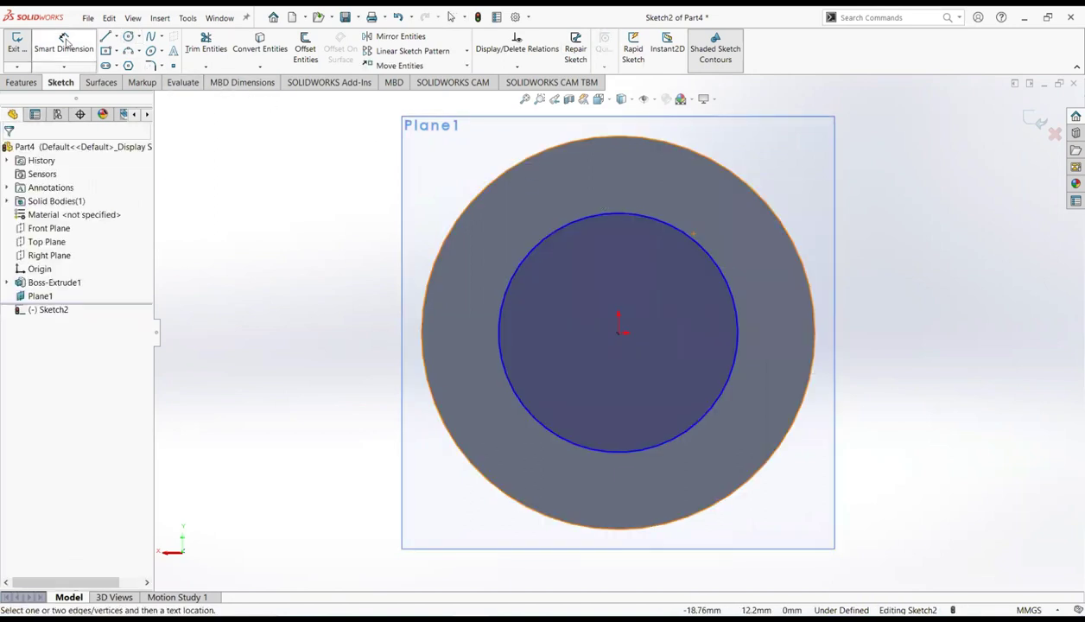
{"action": "left_click", "coordinate": [518, 271]}
{"action": "left_click", "coordinate": [369, 224]}
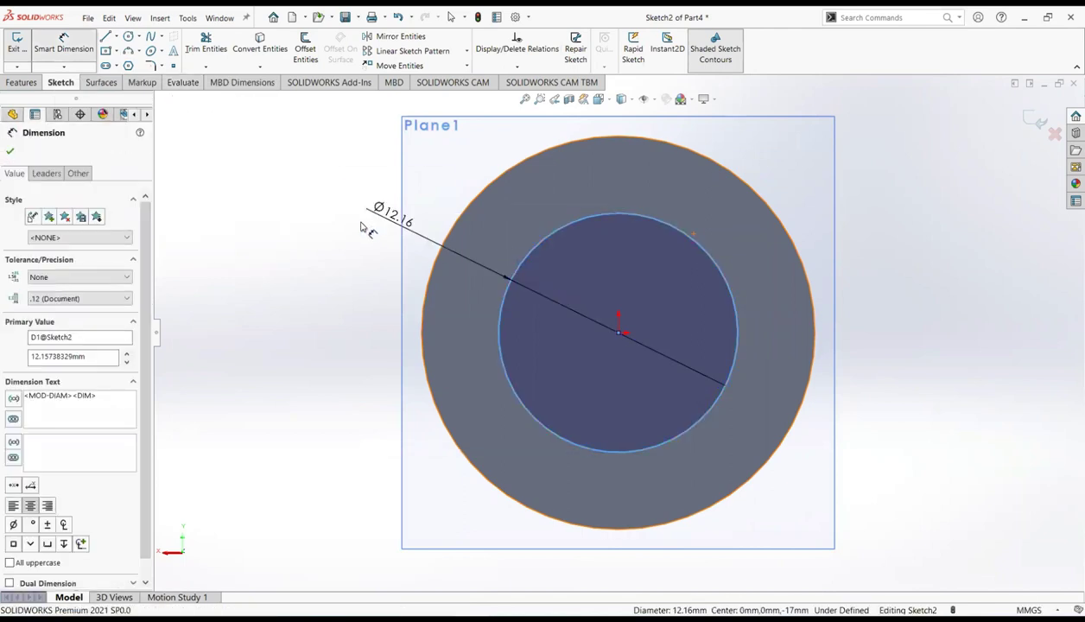
{"action": "type", "text": "10"}
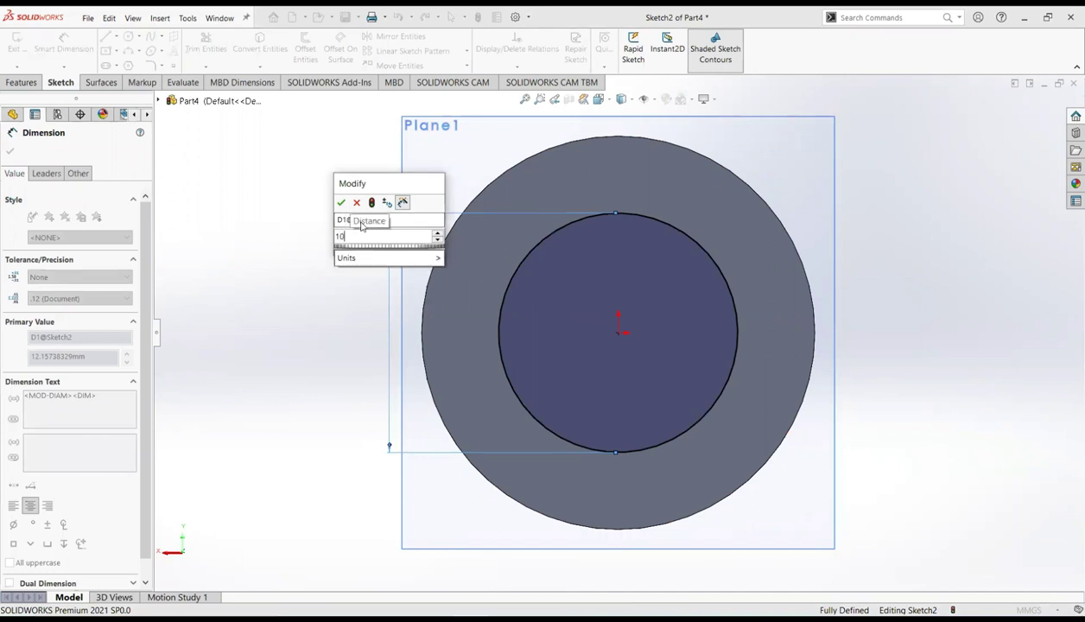
{"action": "key", "text": "Escape"}
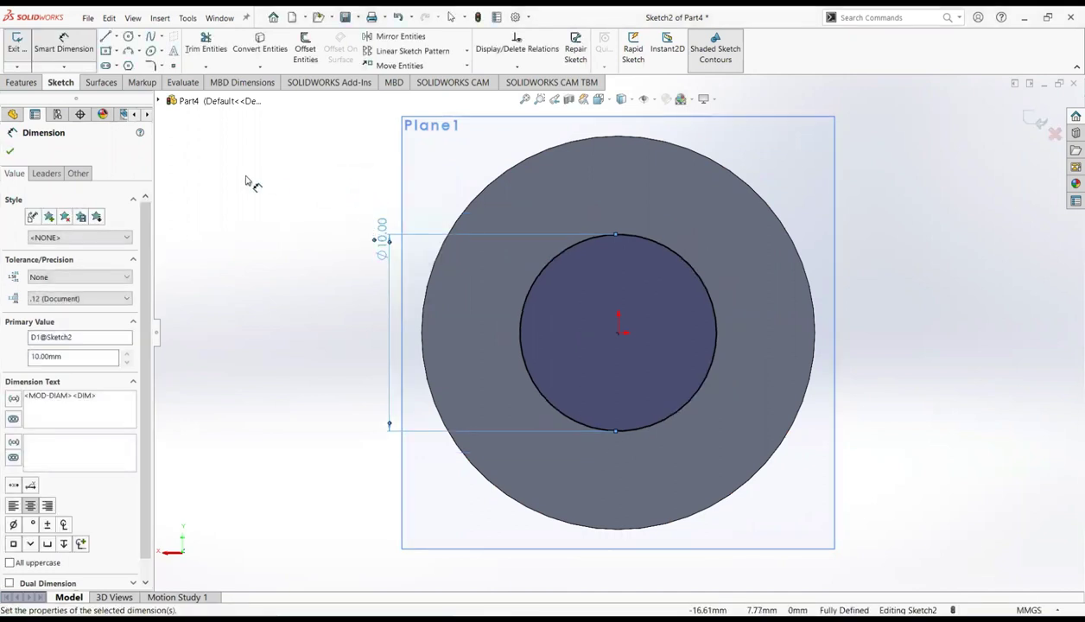
{"action": "key", "text": "Escape"}
{"action": "scroll", "coordinate": [366, 295], "scroll_direction": "up", "scroll_amount": 2}
{"action": "middle_click_drag", "start_coordinate": [365, 296], "coordinate": [431, 308]}
{"action": "scroll", "coordinate": [431, 309], "scroll_direction": "down", "scroll_amount": 2}
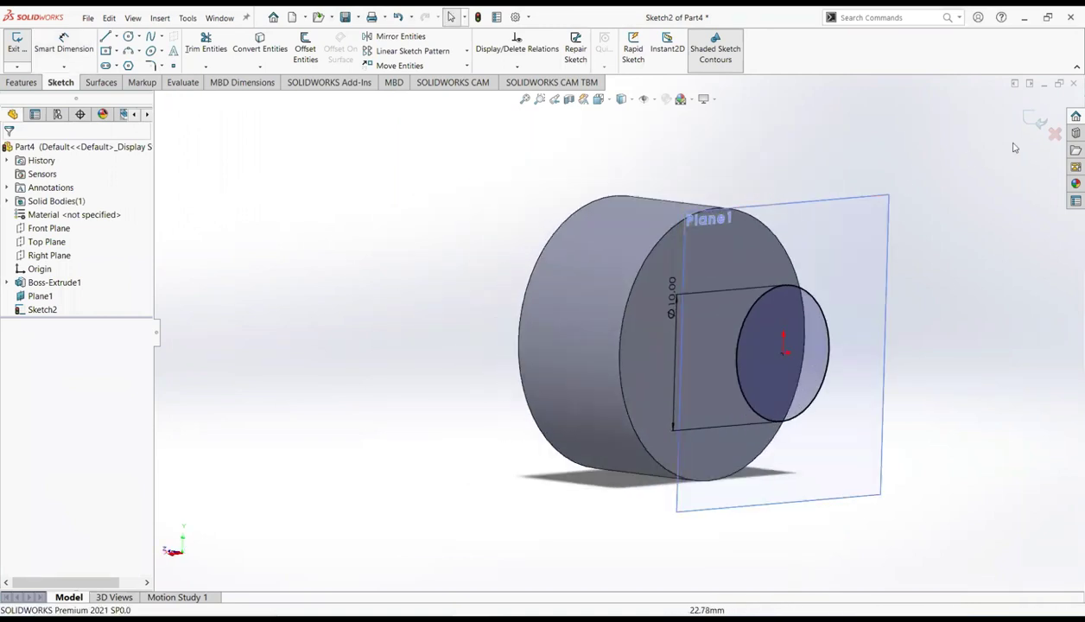
{"action": "left_click", "coordinate": [1029, 121]}
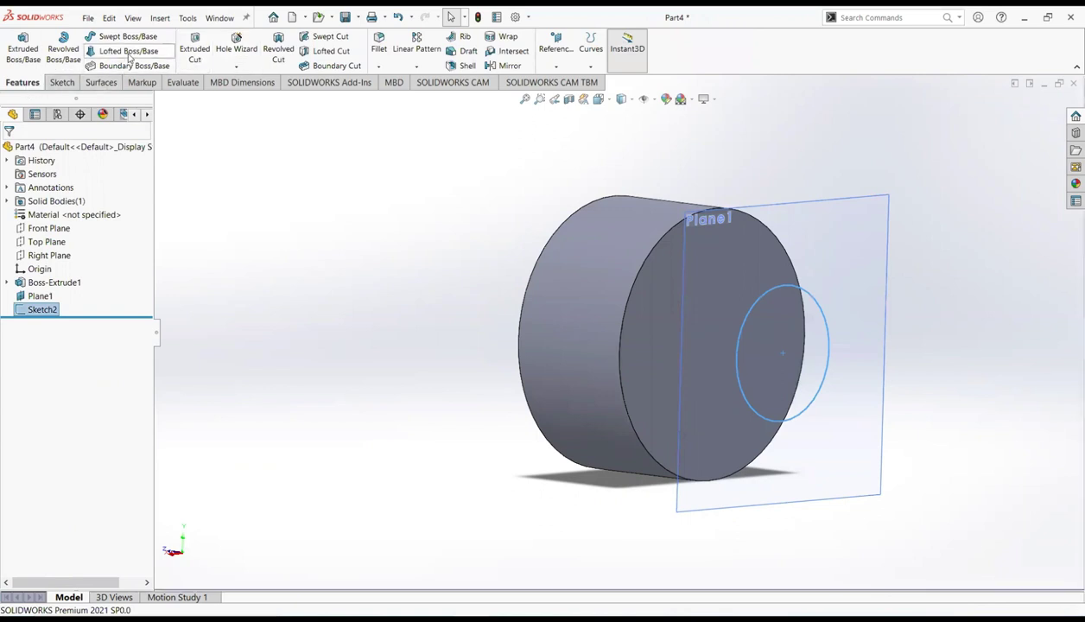
Loft from the cylinder's end face to the Ø10 mm Sketch2 circle as Loft1.
{"action": "left_click", "coordinate": [129, 54]}
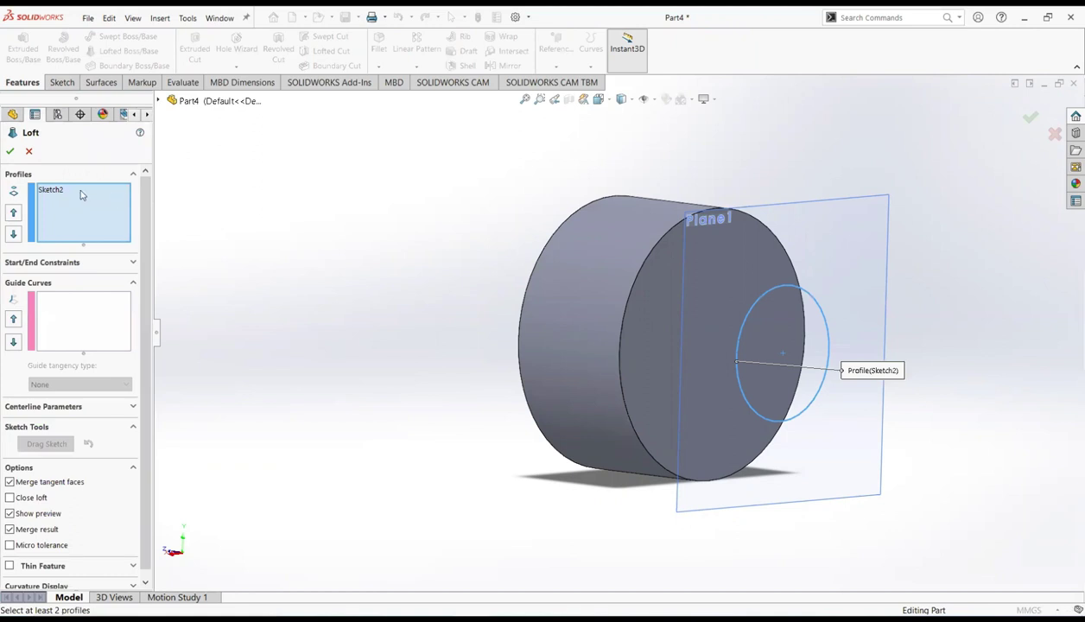
{"action": "right_click", "coordinate": [81, 195]}
{"action": "left_click", "coordinate": [95, 196]}
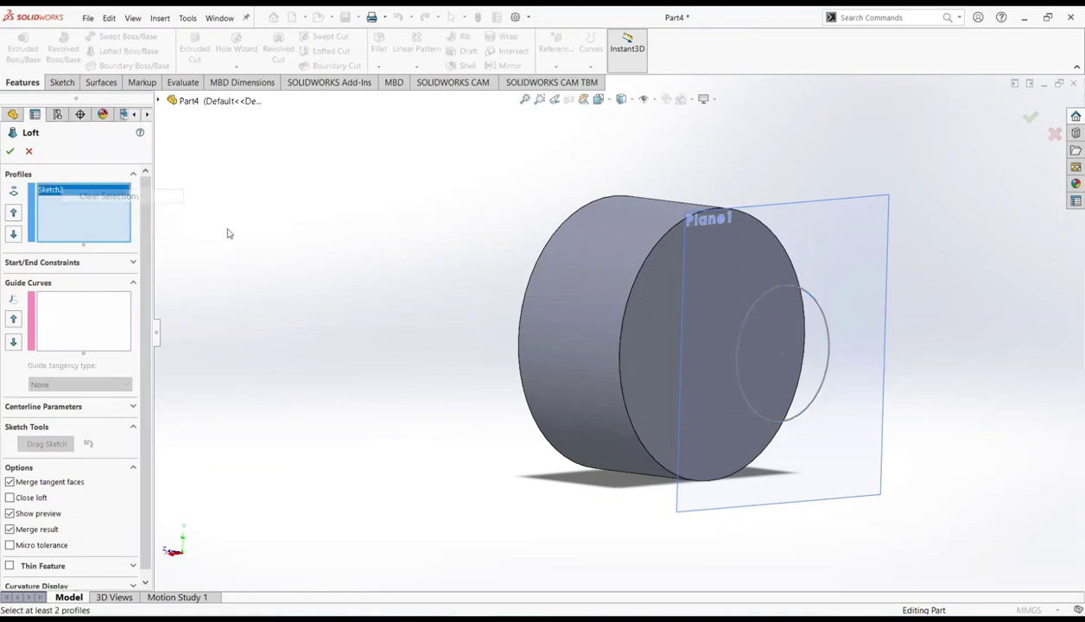
{"action": "left_click", "coordinate": [648, 371]}
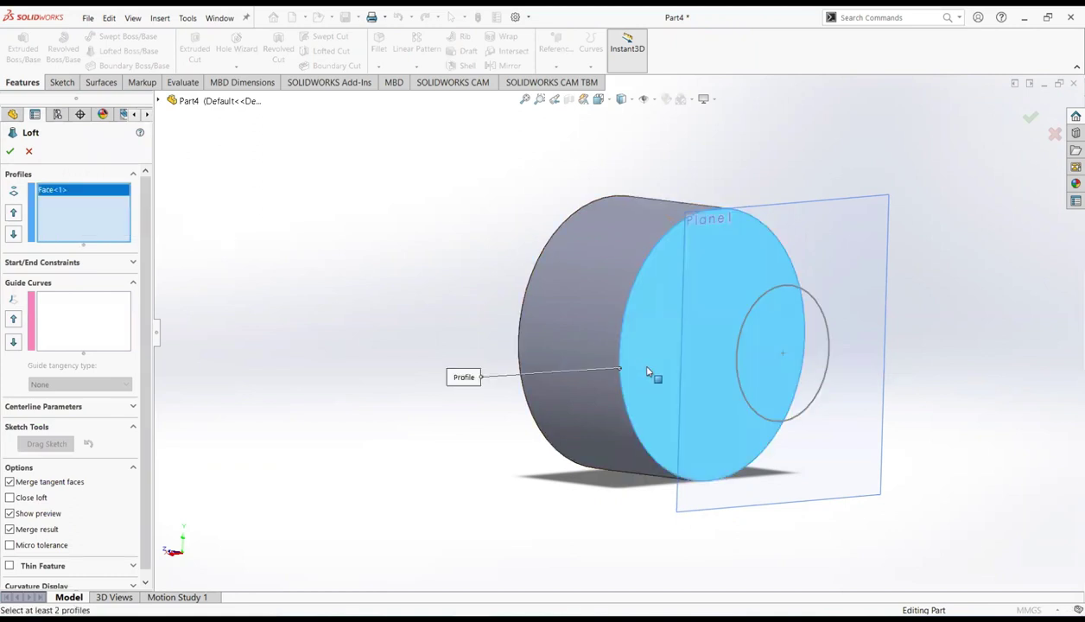
{"action": "left_click", "coordinate": [739, 384]}
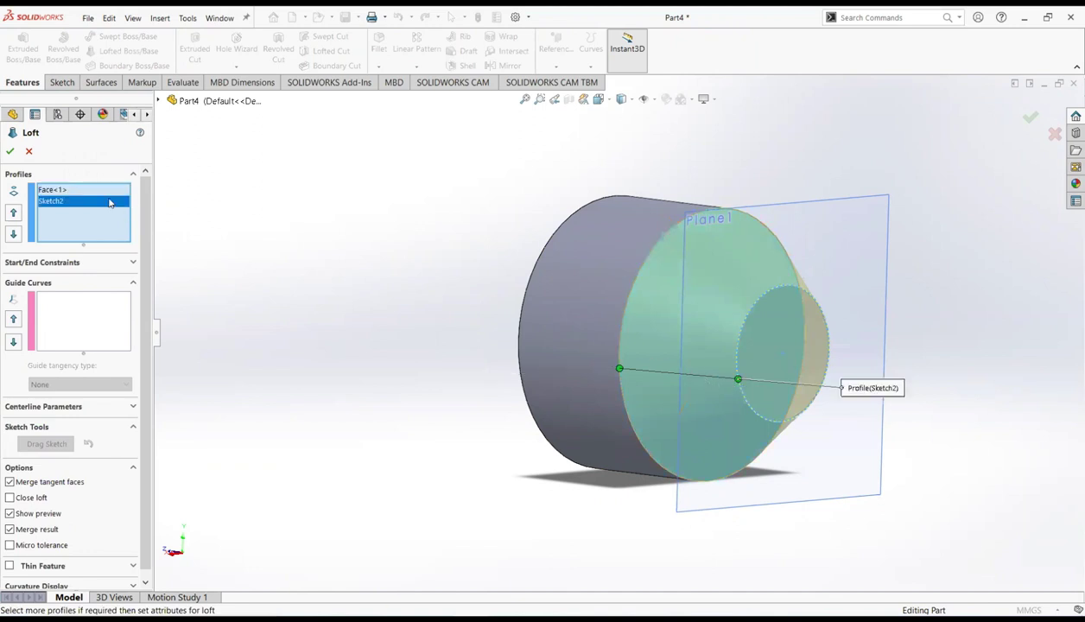
{"action": "left_click", "coordinate": [10, 151]}
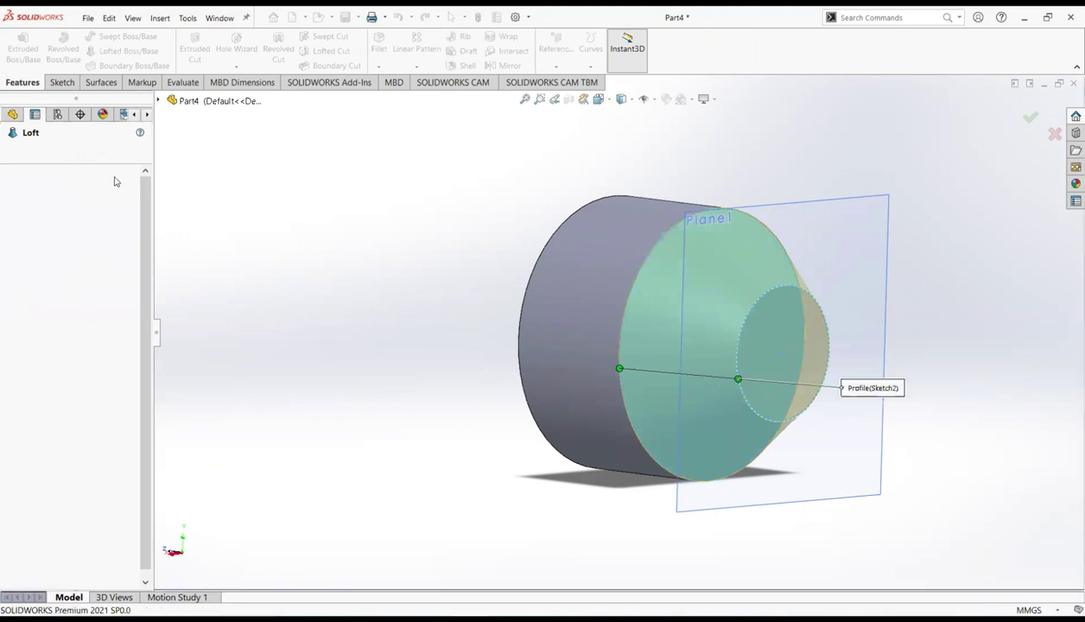
Select the loft's small end face and view it face-on.
{"action": "middle_click_drag", "start_coordinate": [897, 348], "coordinate": [834, 341]}
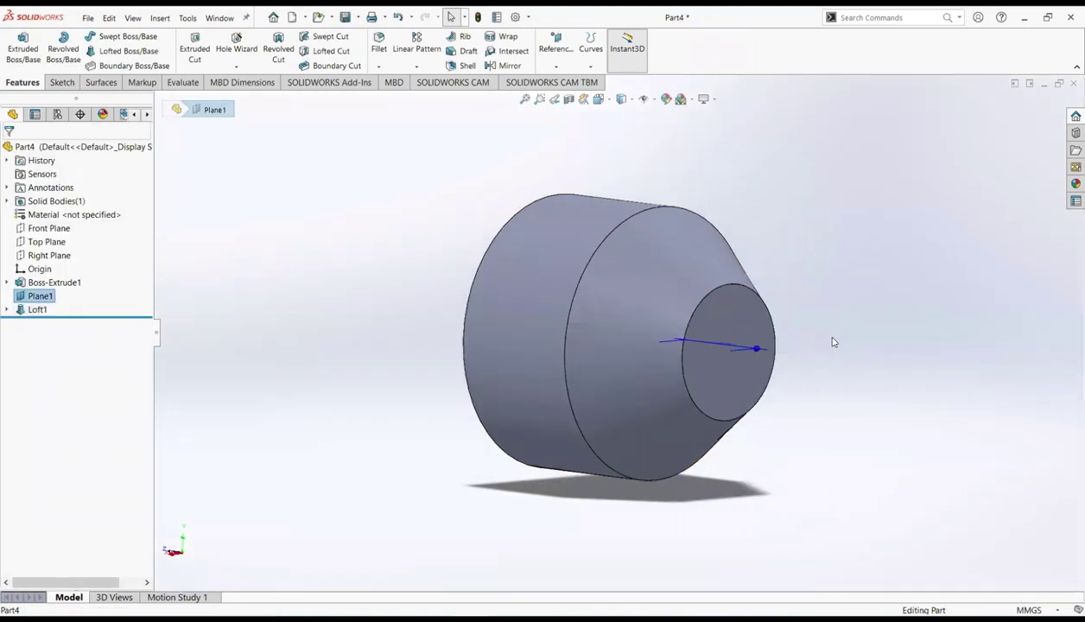
{"action": "left_click", "coordinate": [734, 325]}
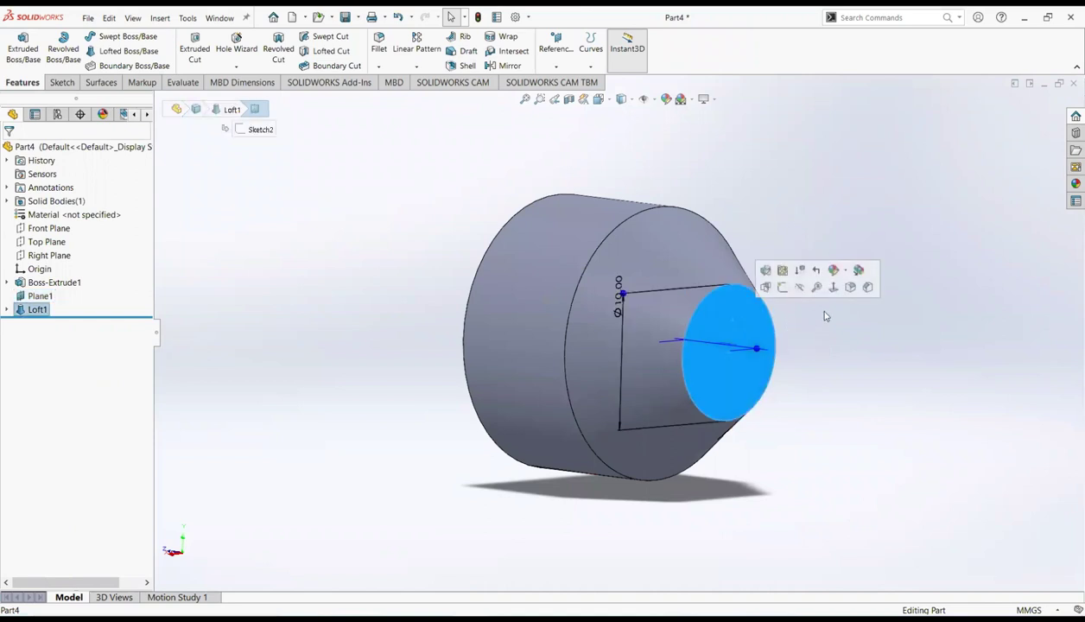
{"action": "left_click", "coordinate": [833, 287]}
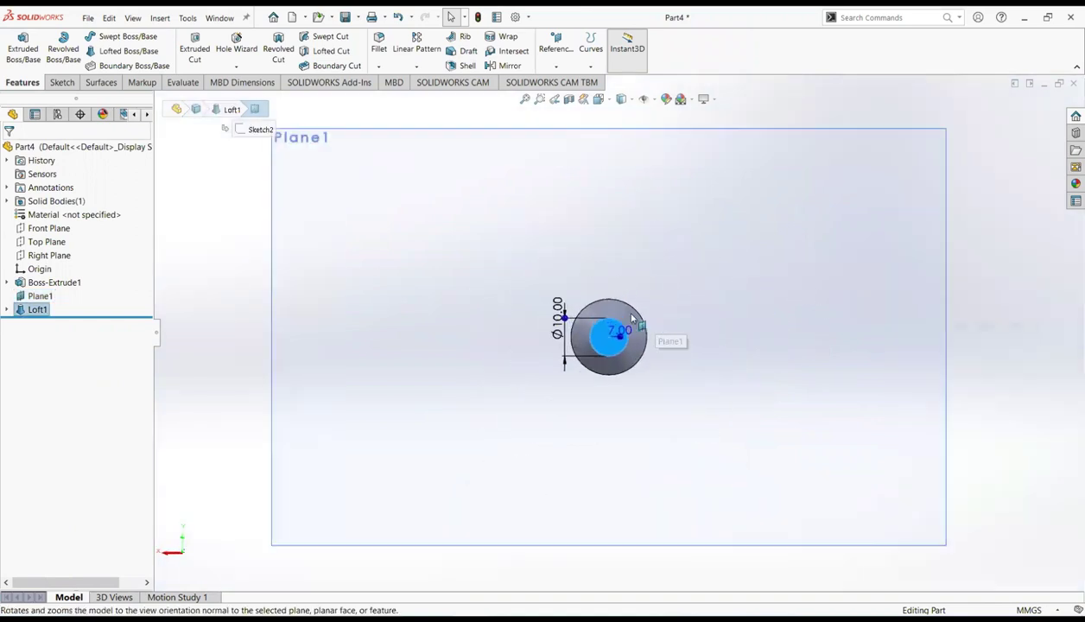
{"action": "scroll", "coordinate": [634, 319], "scroll_direction": "down", "scroll_amount": 3}
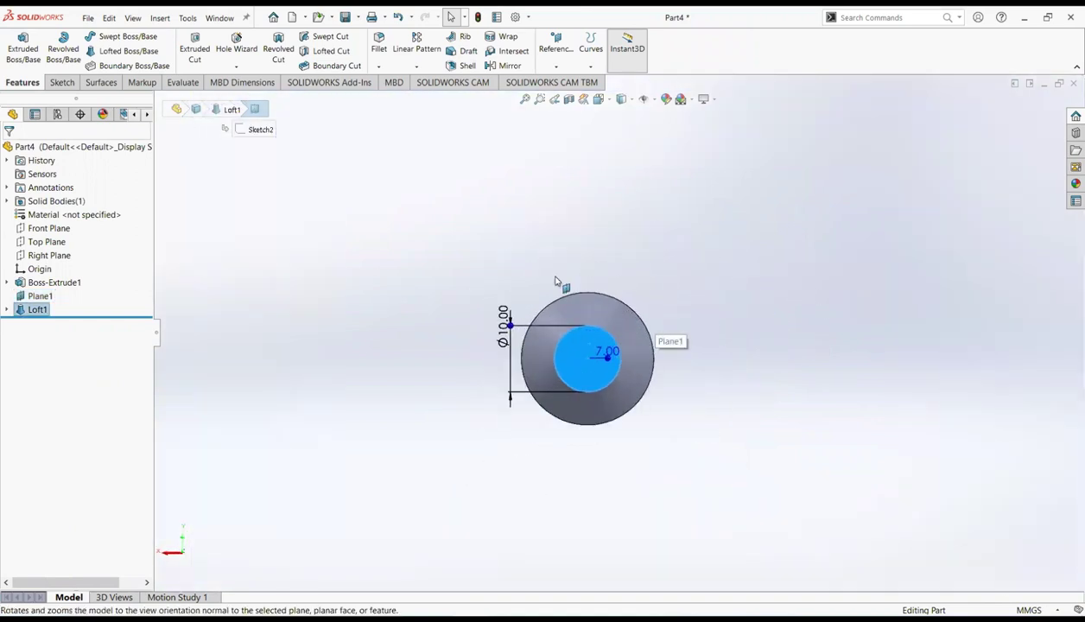
Create reference plane Plane2 offset 10 mm from the loft's small end face.
{"action": "left_click", "coordinate": [556, 66]}
{"action": "left_click", "coordinate": [568, 80]}
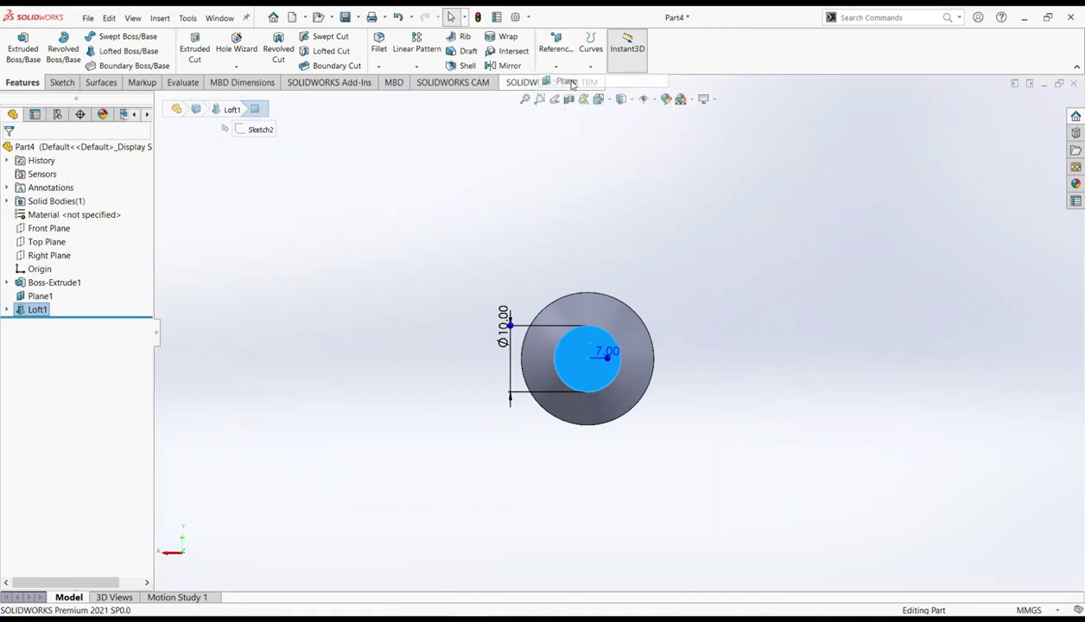
{"action": "middle_click_drag", "start_coordinate": [513, 395], "coordinate": [169, 358]}
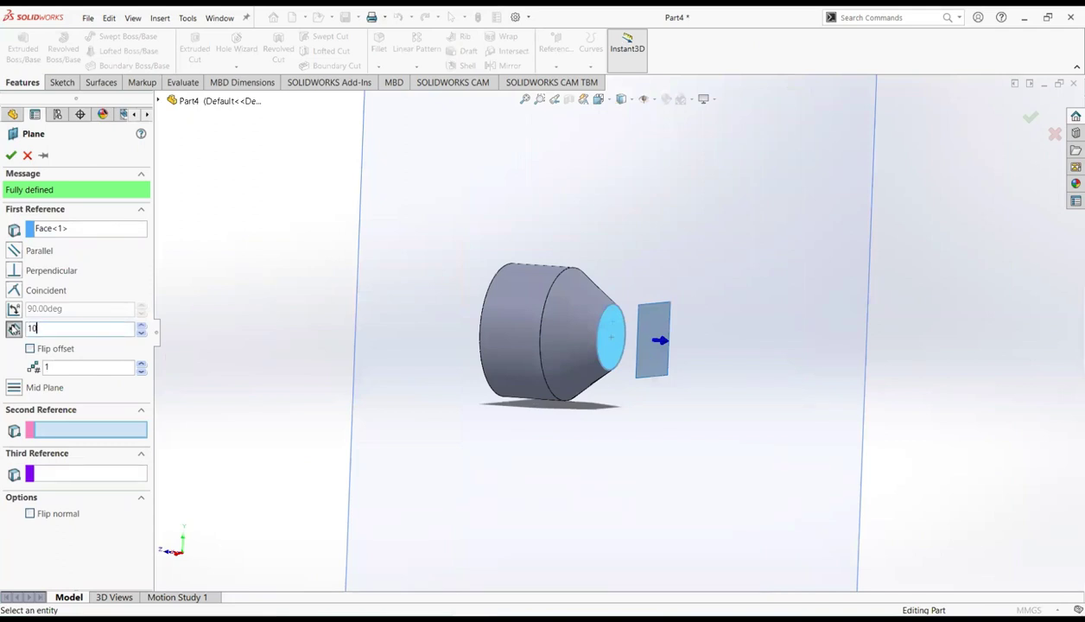
{"action": "type", "text": "10"}
{"action": "key", "text": "Return"}
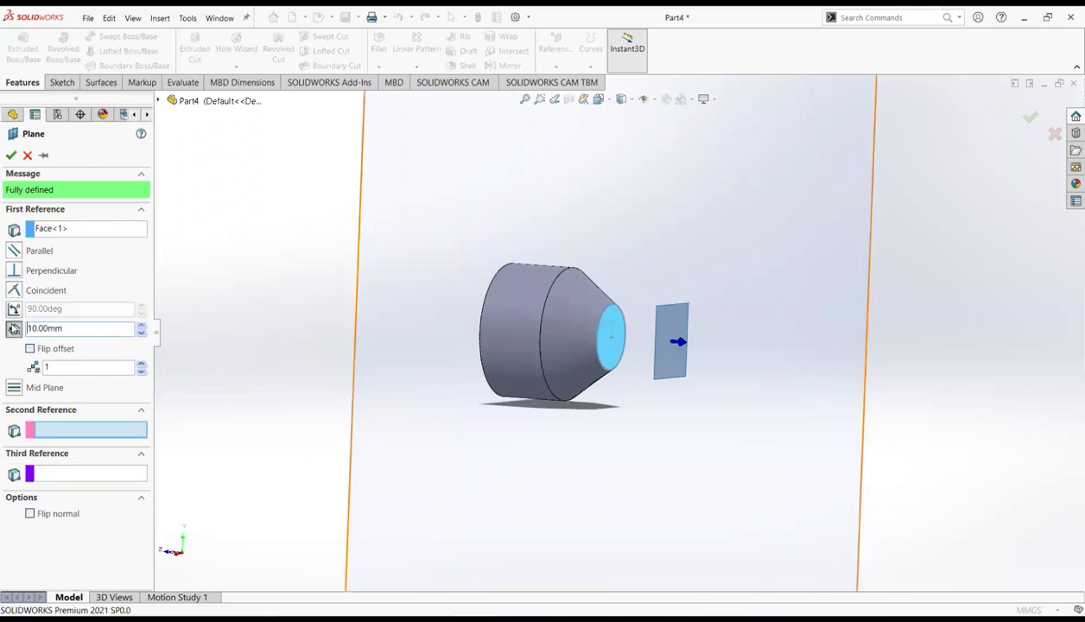
{"action": "left_click", "coordinate": [10, 155]}
{"action": "middle_click_drag", "start_coordinate": [732, 382], "coordinate": [698, 372]}
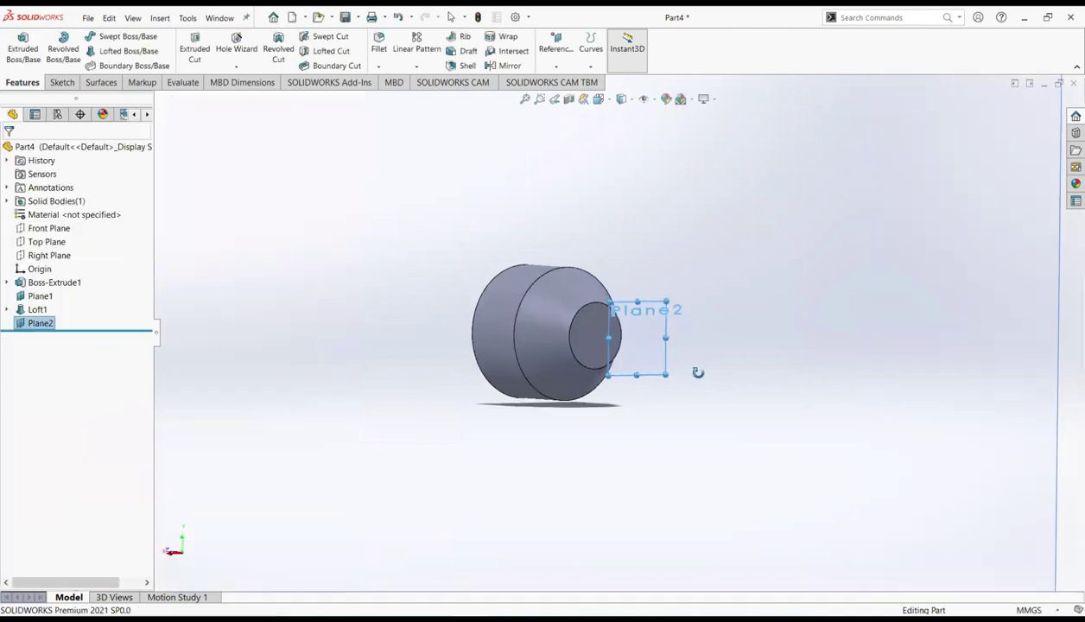
Start a sketch on Plane2 and draw a centre rectangle at the origin.
{"action": "right_click", "coordinate": [48, 325]}
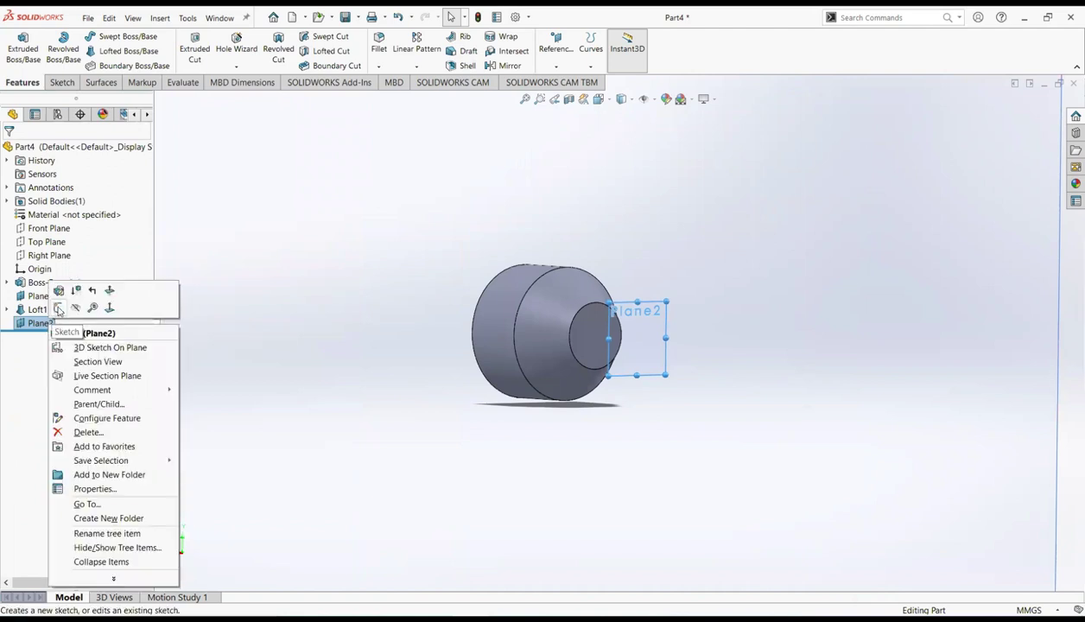
{"action": "left_click", "coordinate": [59, 309]}
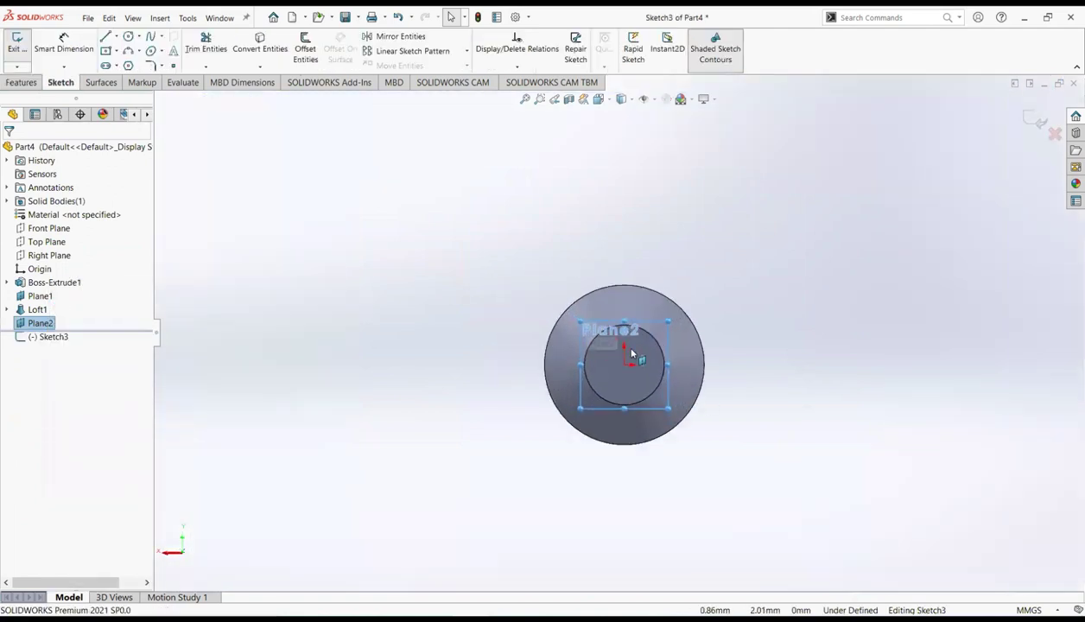
{"action": "left_click", "coordinate": [117, 52]}
{"action": "left_click", "coordinate": [142, 75]}
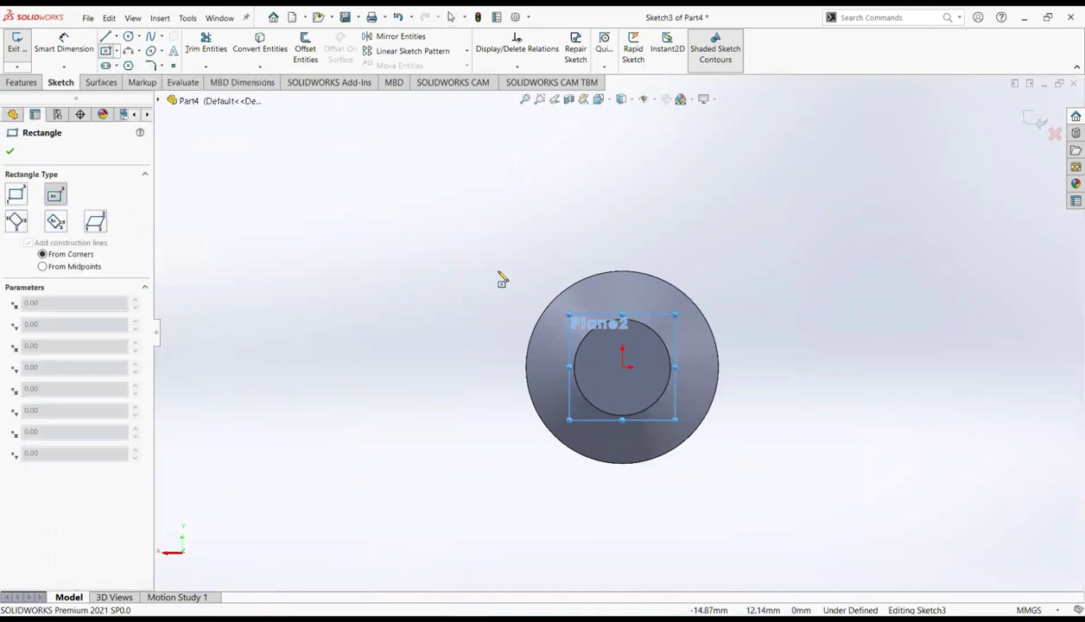
{"action": "left_click", "coordinate": [622, 367]}
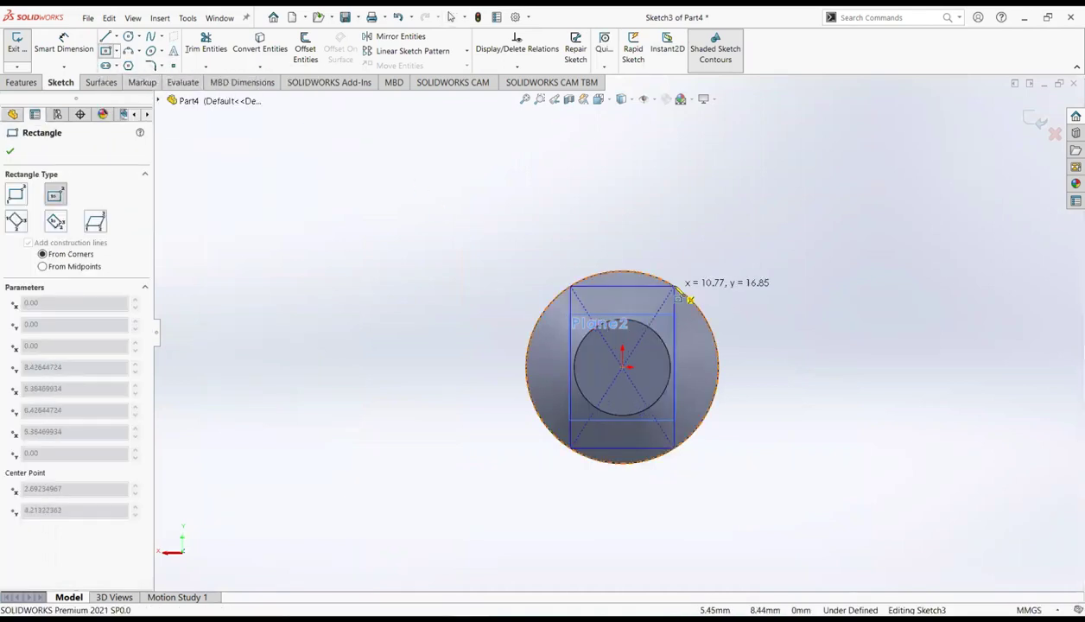
{"action": "left_click", "coordinate": [692, 292]}
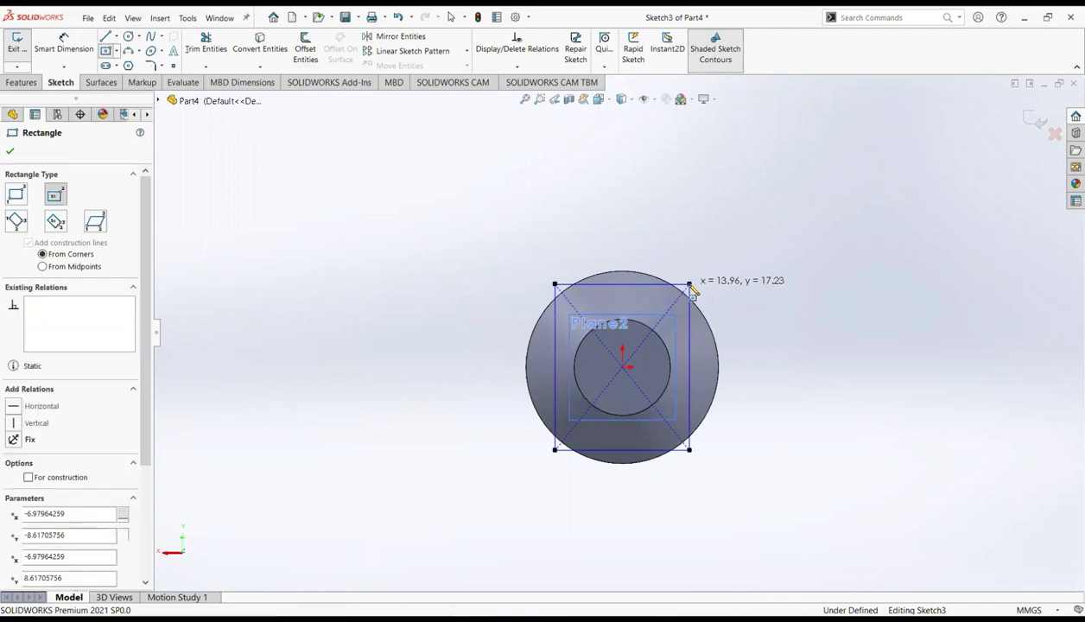
{"action": "right_click", "coordinate": [693, 292]}
{"action": "left_click", "coordinate": [714, 293]}
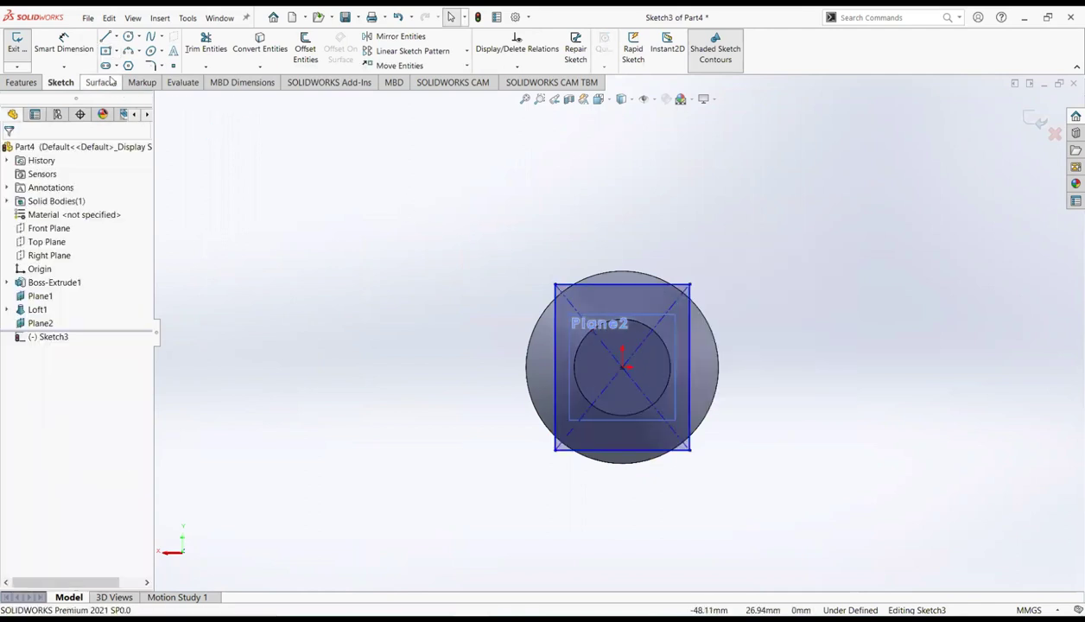
Dimension the rectangle 15 mm wide by 17 mm tall and exit Sketch3.
{"action": "left_click", "coordinate": [82, 51]}
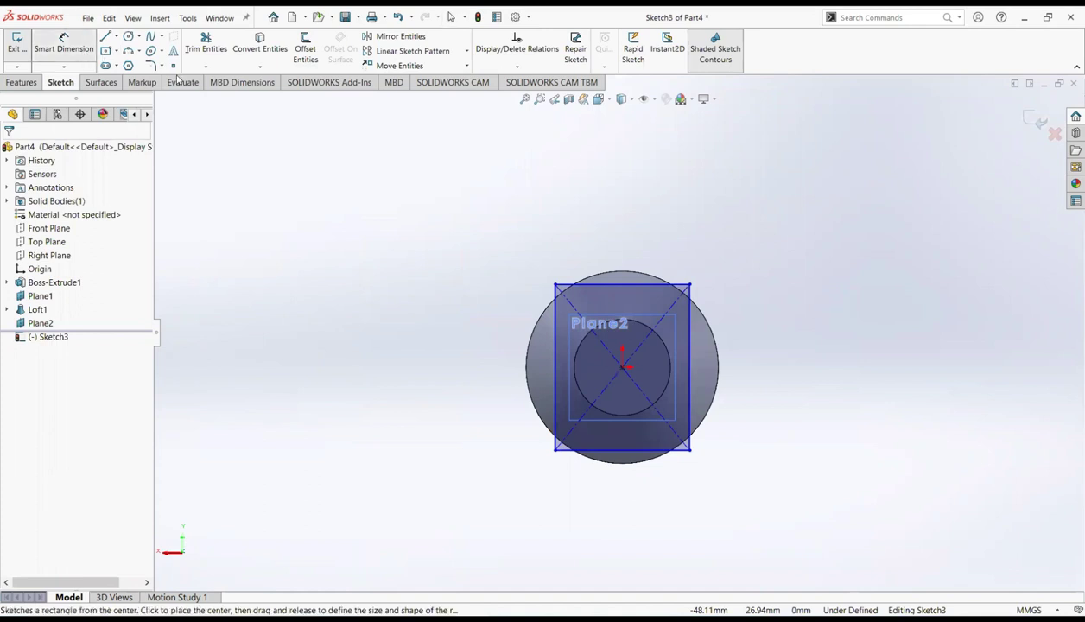
{"action": "left_click", "coordinate": [590, 253]}
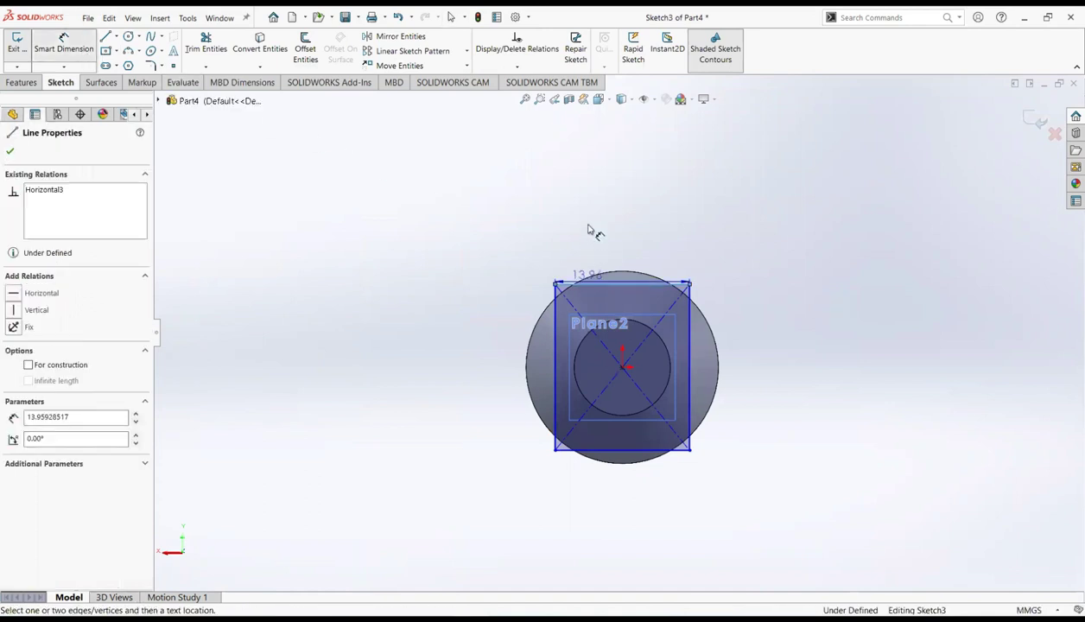
{"action": "left_click", "coordinate": [591, 228]}
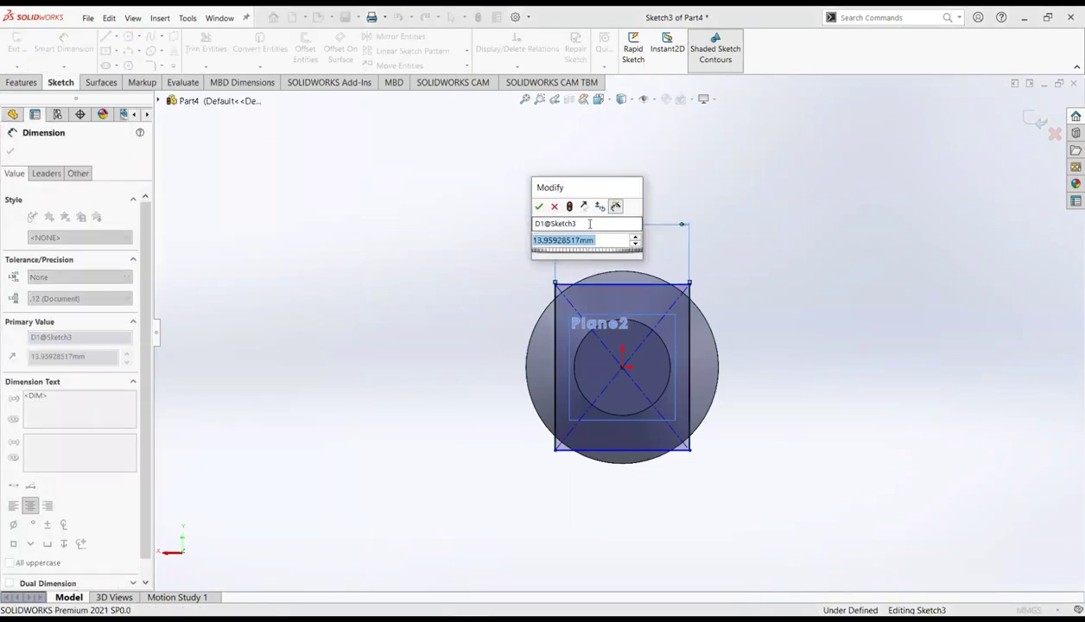
{"action": "key", "text": "Return"}
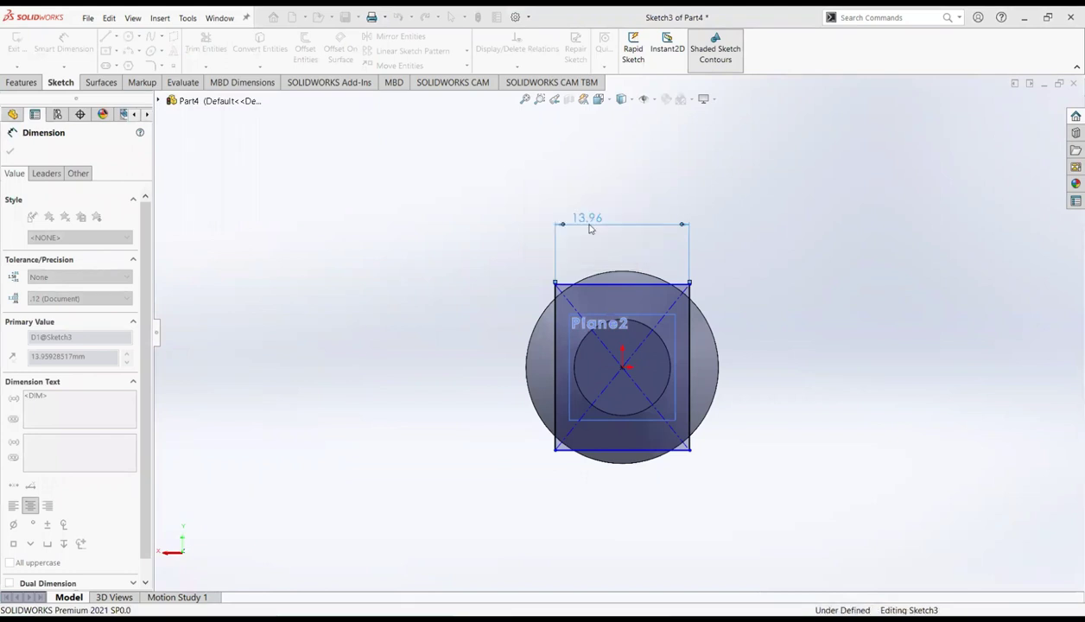
{"action": "left_click", "coordinate": [695, 363]}
{"action": "left_click", "coordinate": [812, 362]}
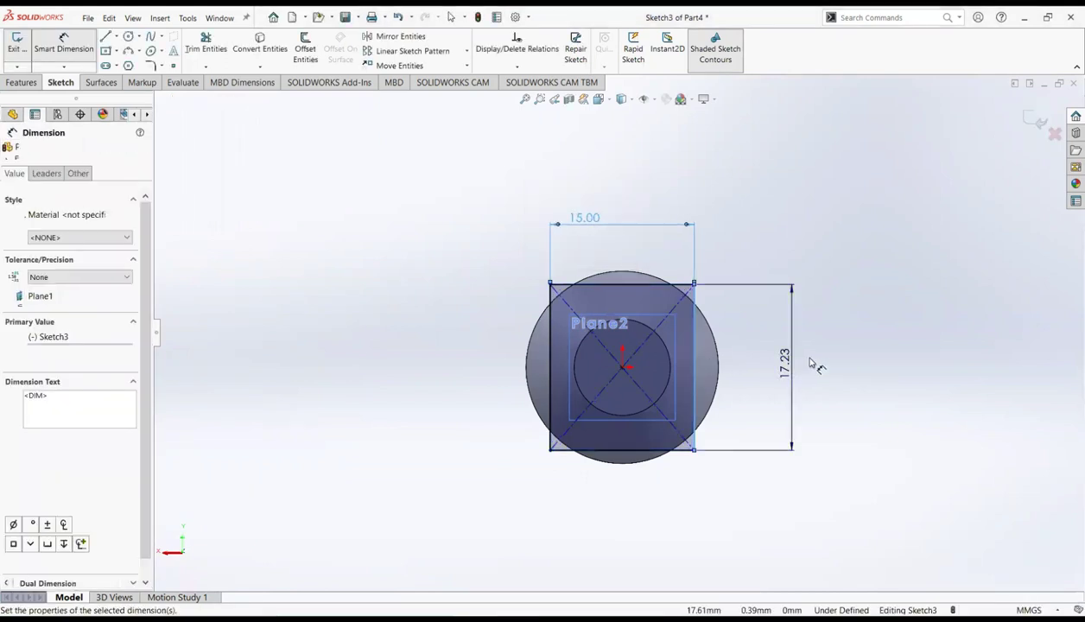
{"action": "type", "text": "1"}
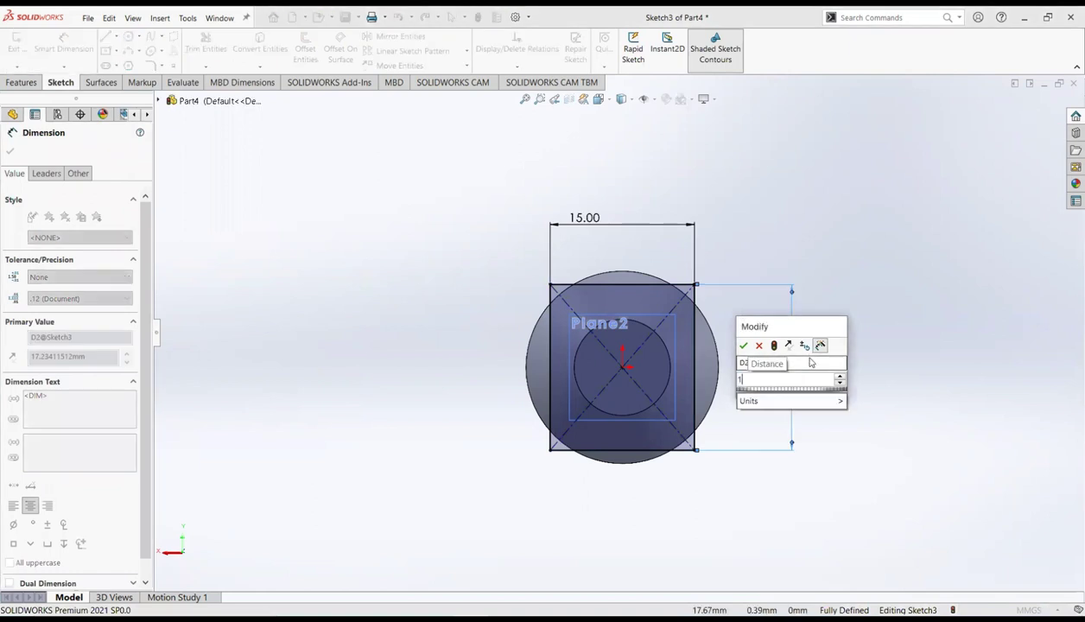
{"action": "type", "text": "7"}
{"action": "key", "text": "Return"}
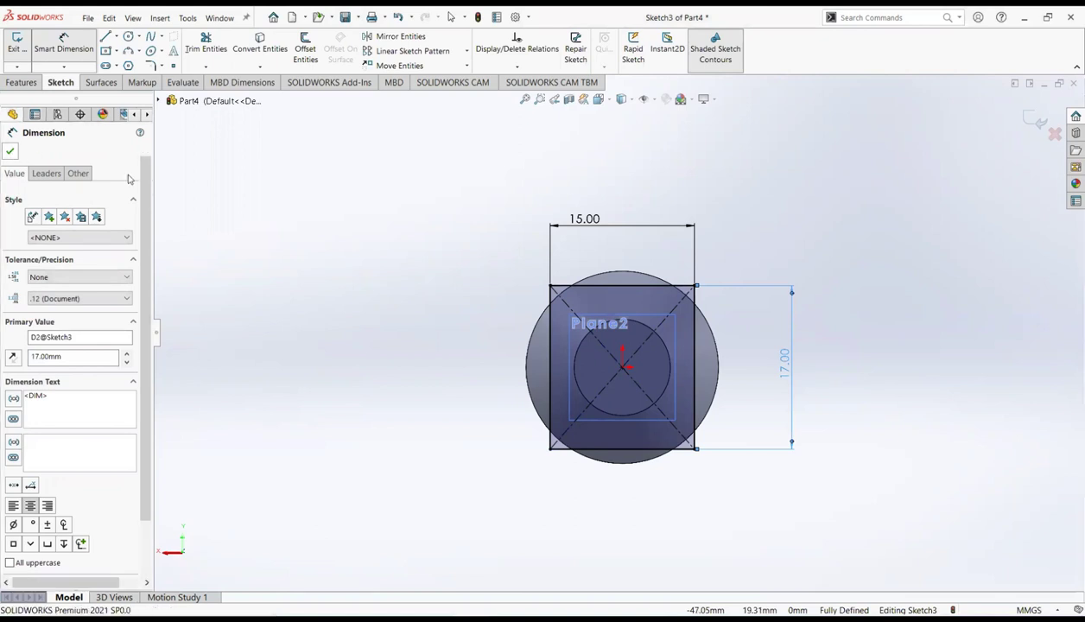
{"action": "left_click", "coordinate": [10, 153]}
{"action": "middle_click_drag", "start_coordinate": [476, 358], "coordinate": [898, 220]}
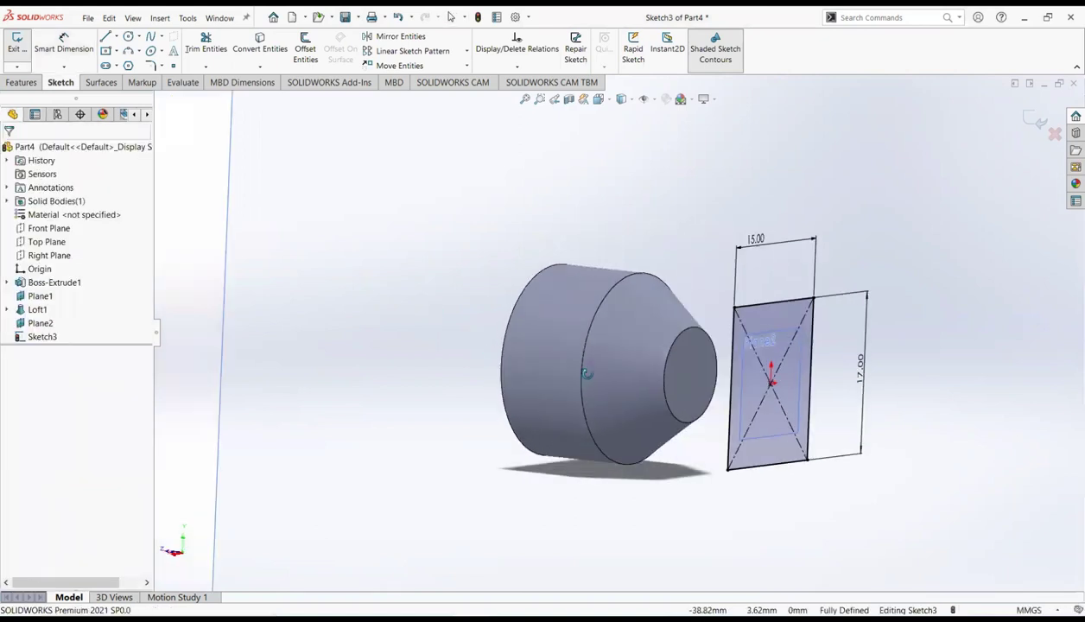
{"action": "left_click", "coordinate": [1035, 122]}
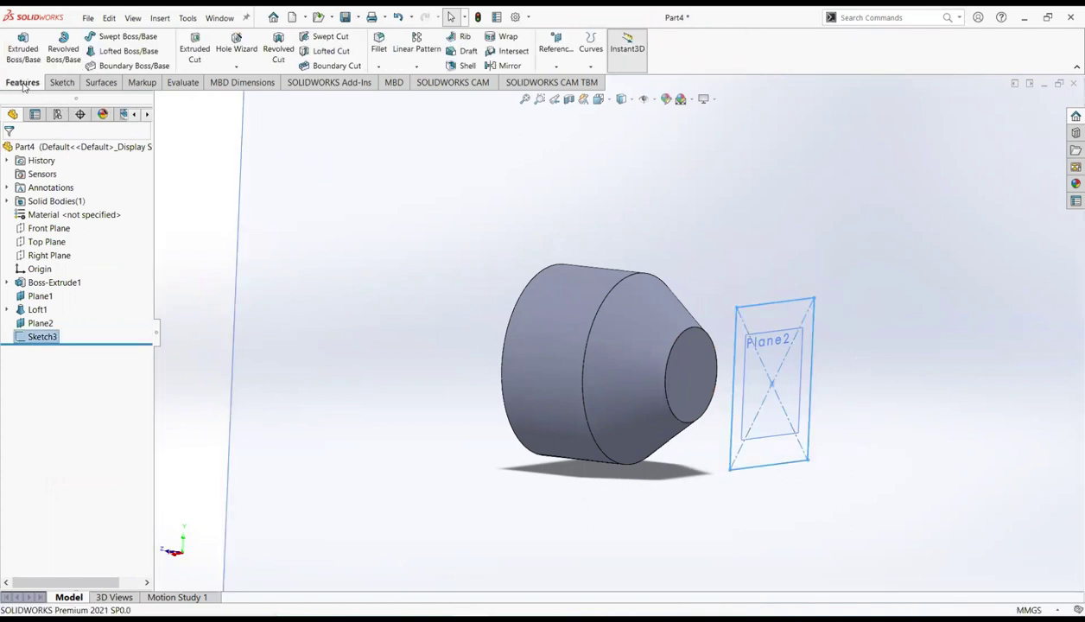
Loft Loft2 from the small circular end face to the 15 × 17 mm Sketch3 rectangle.
{"action": "left_click", "coordinate": [172, 53]}
{"action": "right_click", "coordinate": [69, 193]}
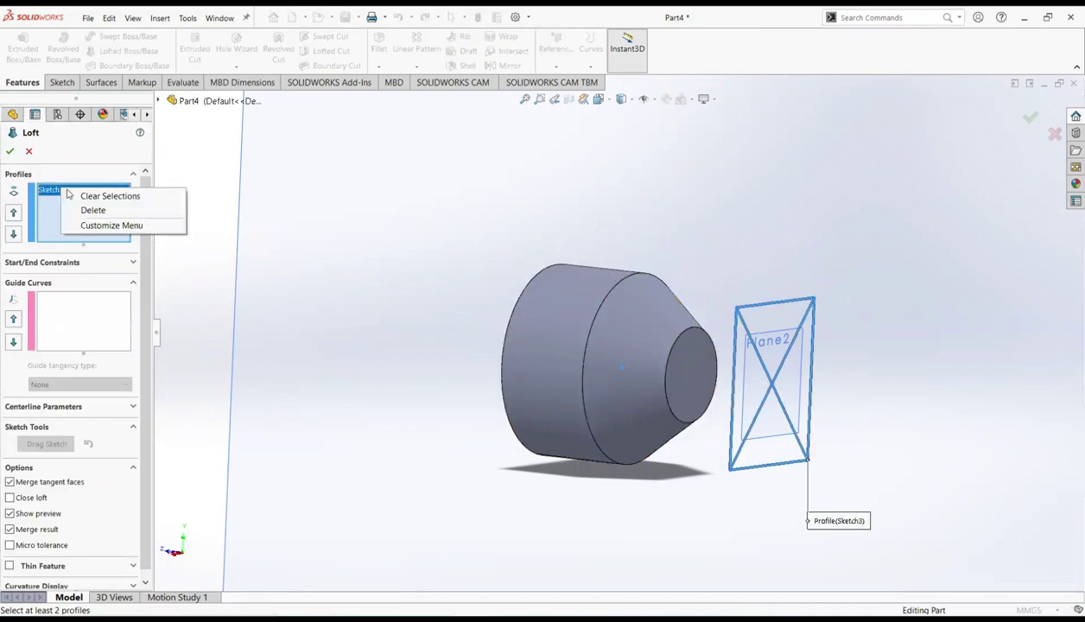
{"action": "left_click", "coordinate": [109, 196]}
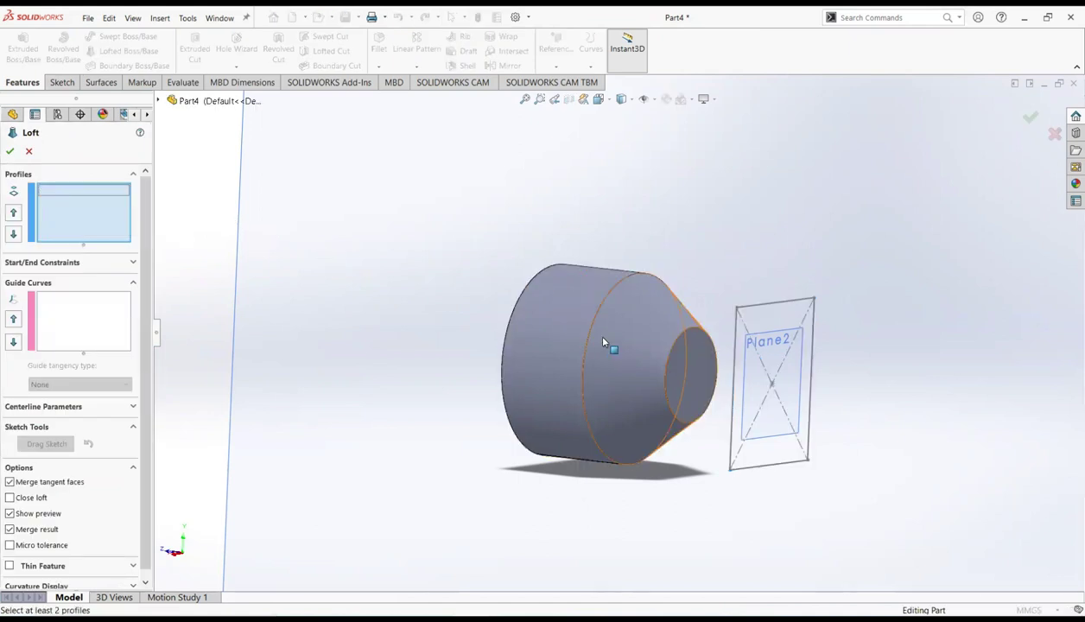
{"action": "left_click", "coordinate": [689, 376]}
{"action": "scroll", "coordinate": [751, 337], "scroll_direction": "down", "scroll_amount": 3}
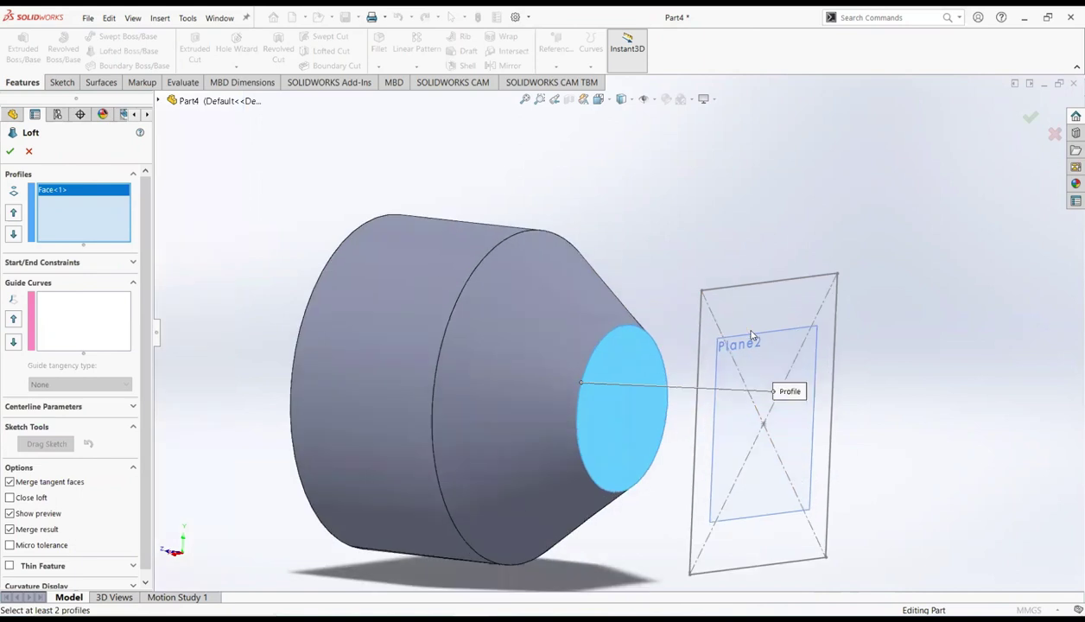
{"action": "left_click", "coordinate": [704, 298]}
{"action": "scroll", "coordinate": [726, 324], "scroll_direction": "up", "scroll_amount": 3}
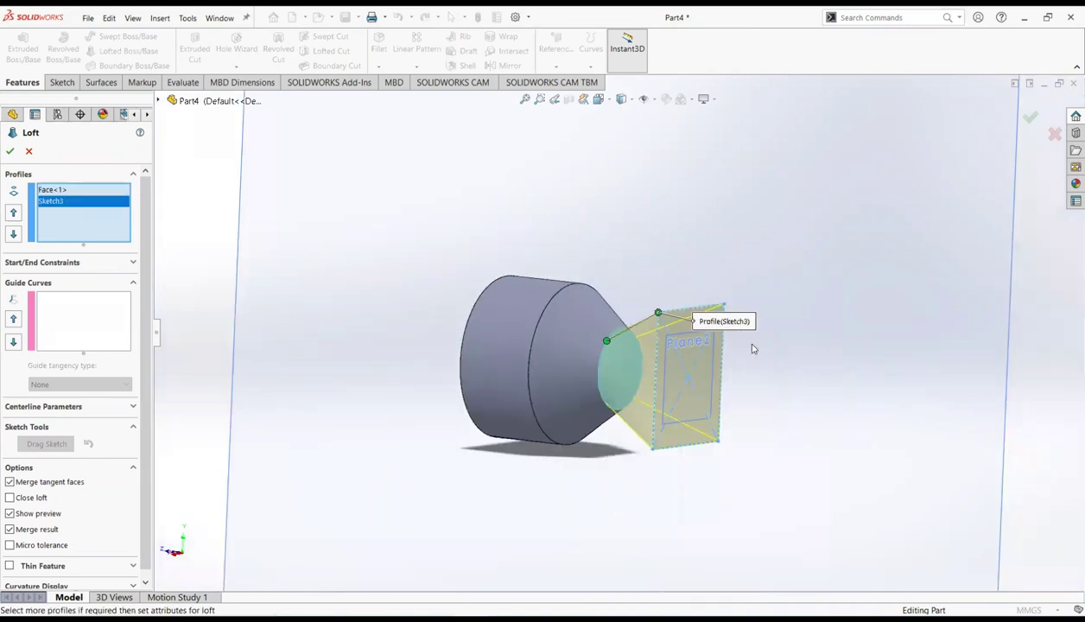
{"action": "middle_click_drag", "start_coordinate": [747, 353], "coordinate": [524, 323]}
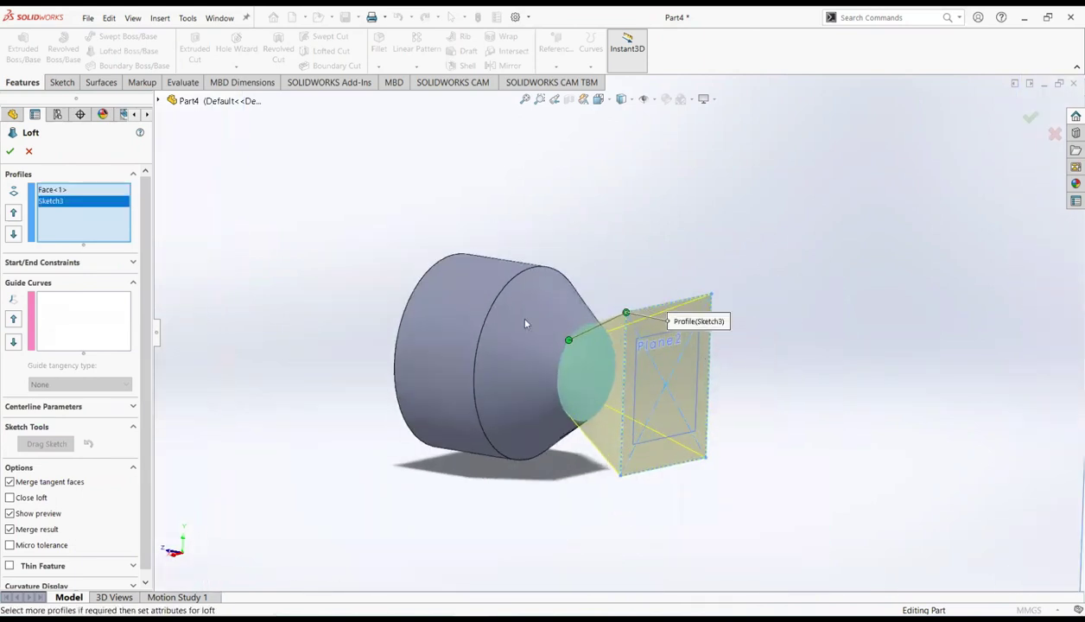
{"action": "left_click", "coordinate": [9, 152]}
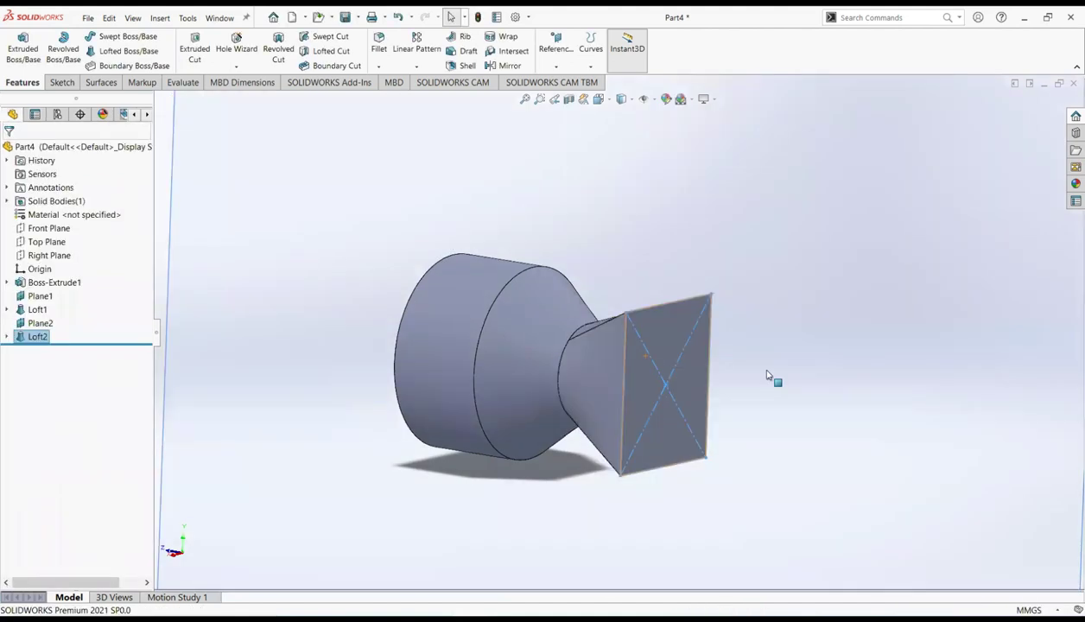
{"action": "left_click", "coordinate": [735, 374]}
Select Loft2's rectangular end face and view it face-on.
{"action": "key", "text": "z"}
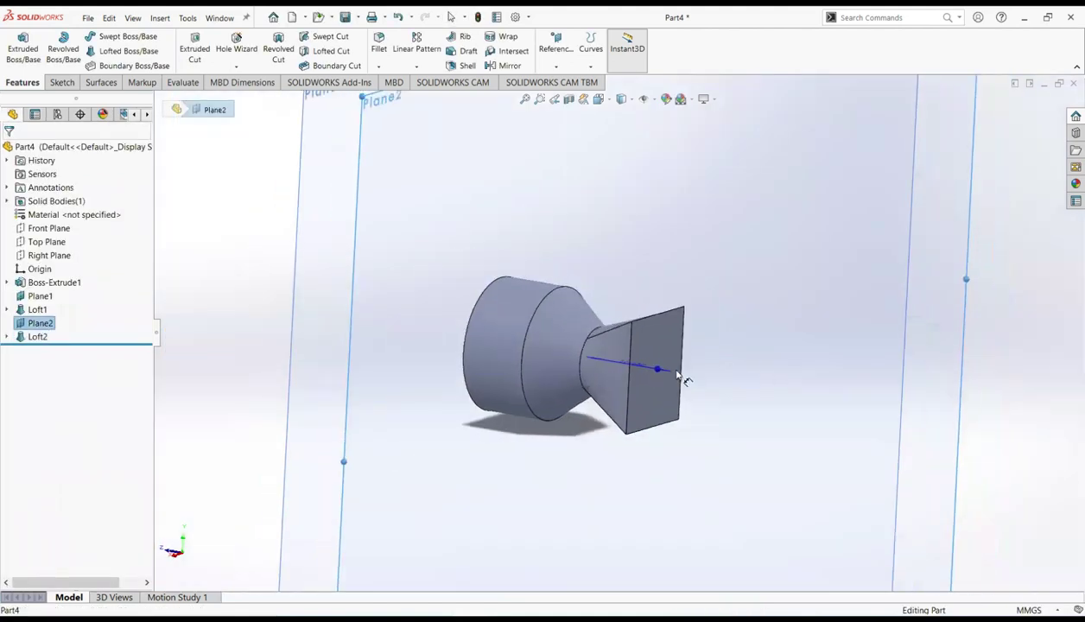
{"action": "scroll", "coordinate": [687, 376], "scroll_direction": "down", "scroll_amount": 2}
{"action": "left_click", "coordinate": [717, 339]}
{"action": "left_click", "coordinate": [636, 346]}
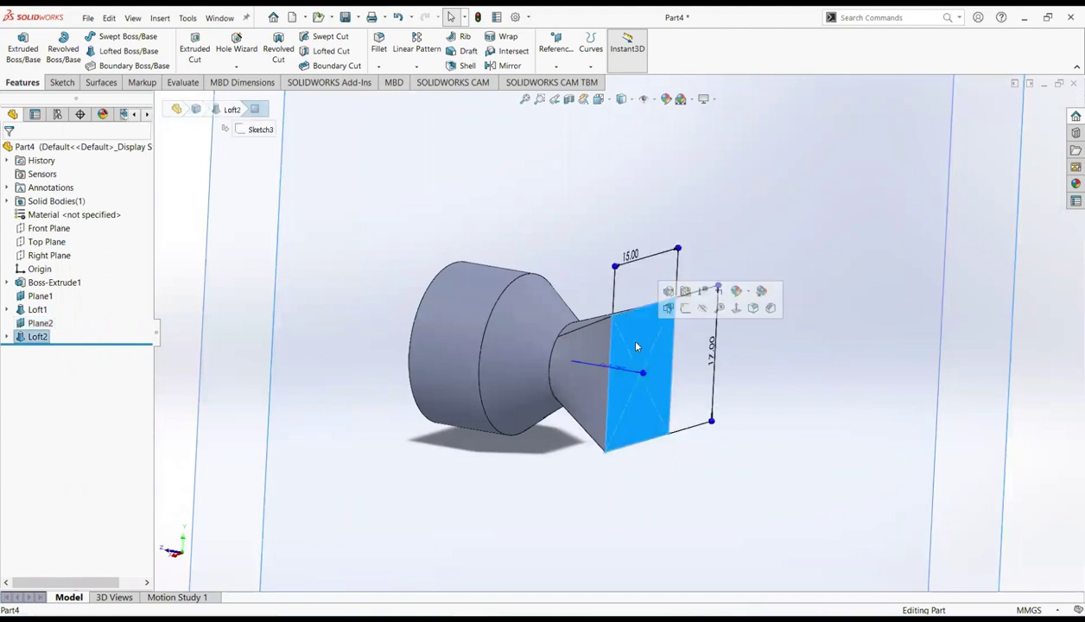
{"action": "left_click", "coordinate": [739, 317]}
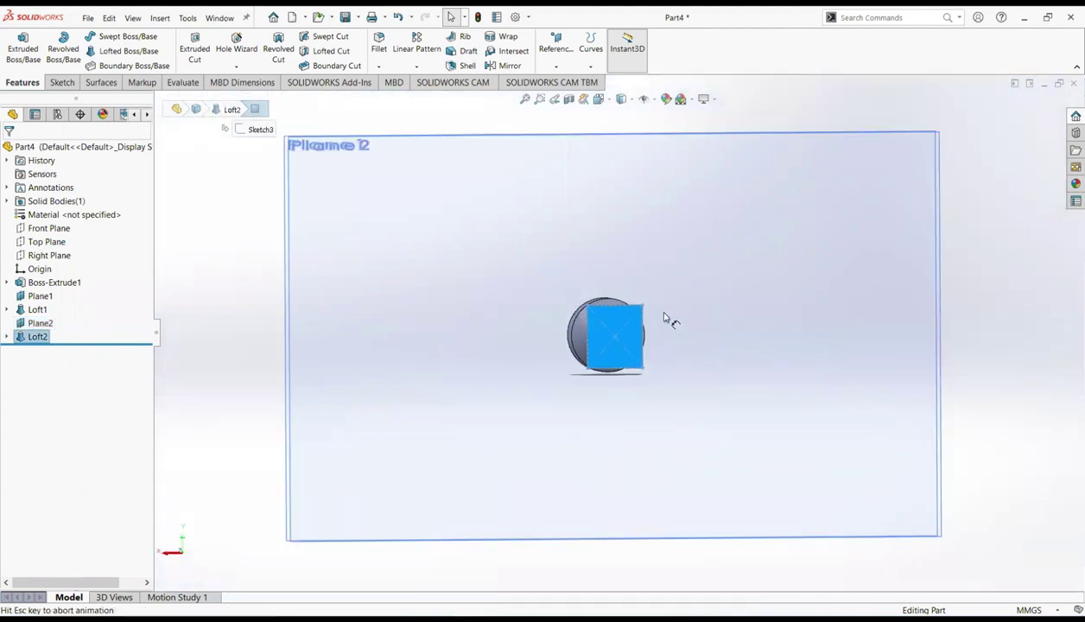
Create reference plane Plane3 offset 30 mm from that end face.
{"action": "left_click", "coordinate": [555, 66]}
{"action": "left_click", "coordinate": [558, 80]}
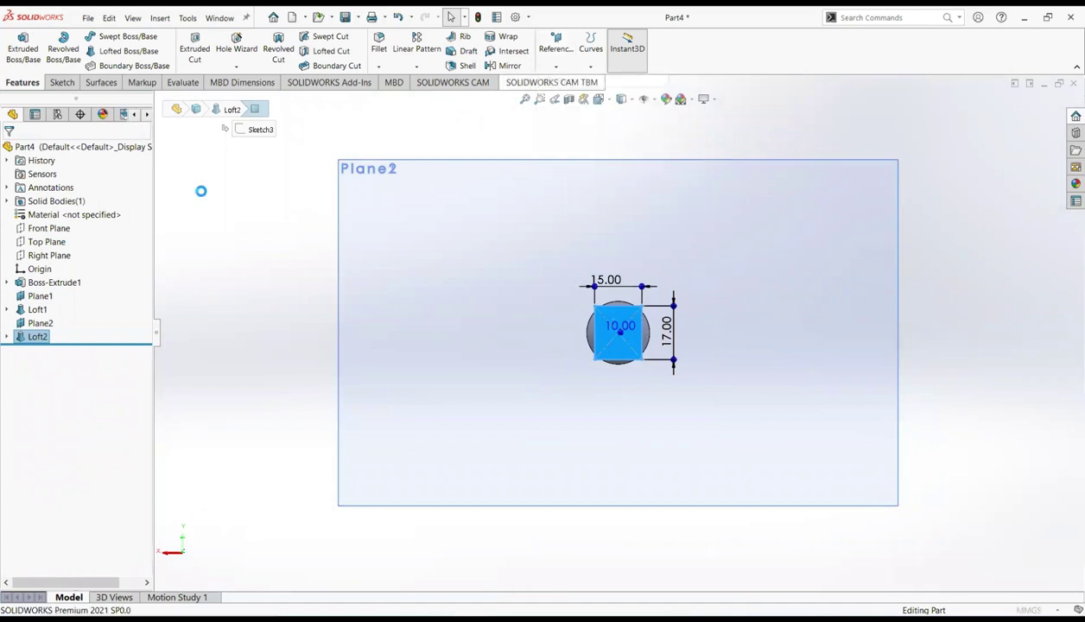
{"action": "type", "text": "30"}
{"action": "key", "text": "Return"}
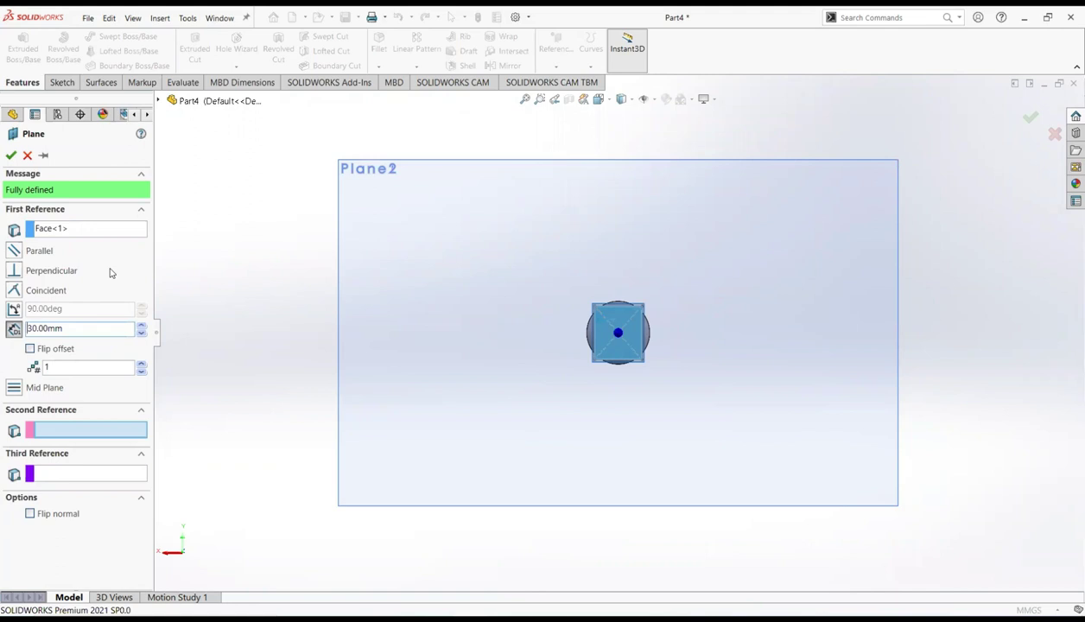
{"action": "left_click", "coordinate": [11, 156]}
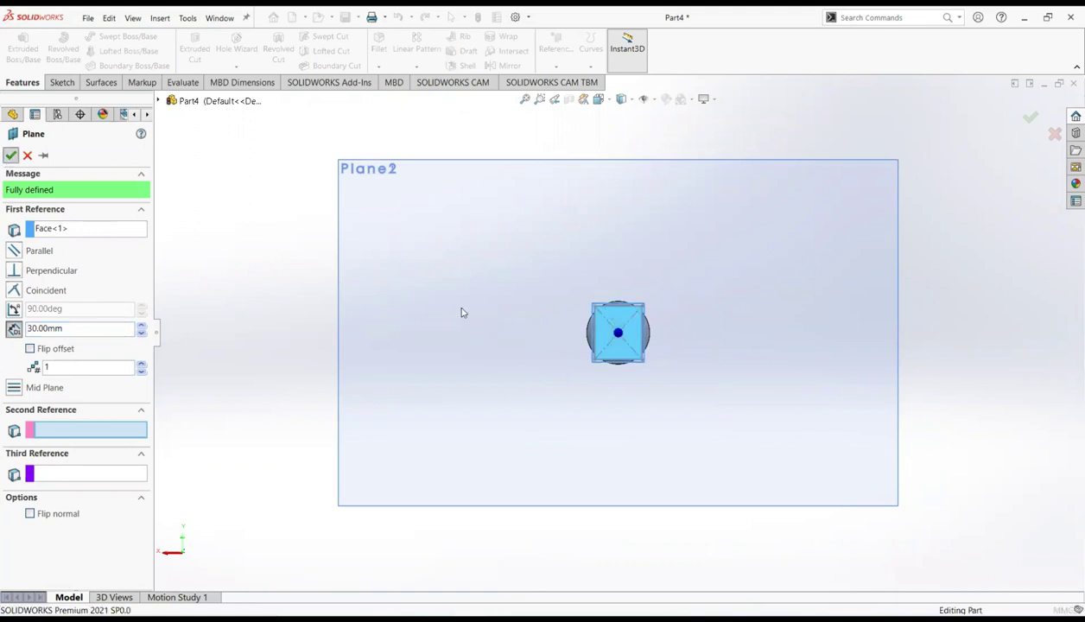
{"action": "middle_click_drag", "start_coordinate": [543, 368], "coordinate": [585, 374]}
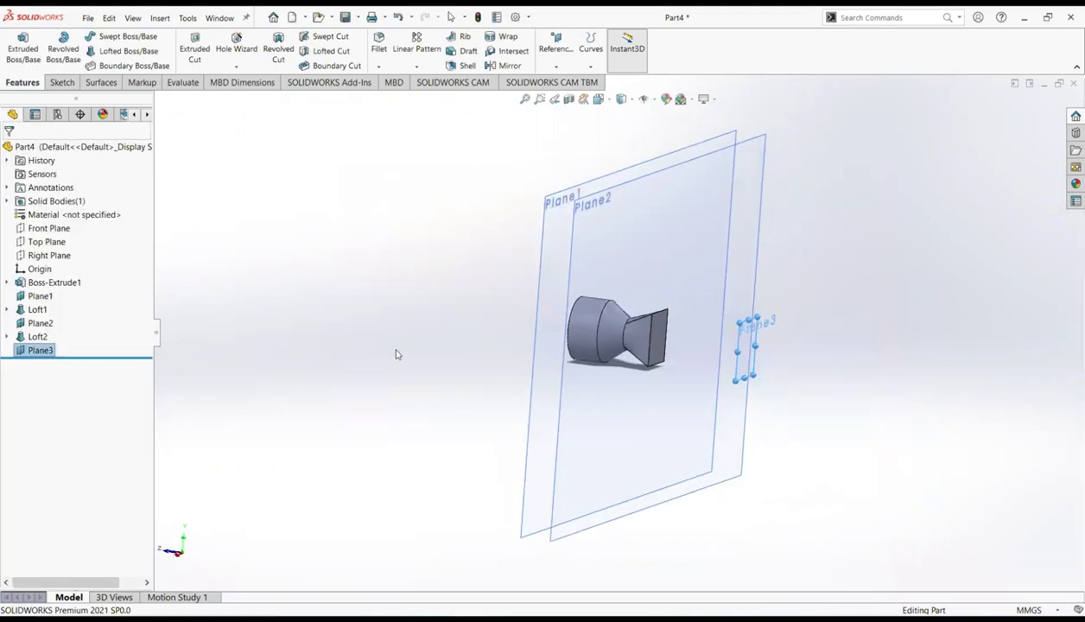
Sketch a centre rectangle on Plane3, centred on the origin.
{"action": "right_click", "coordinate": [42, 350]}
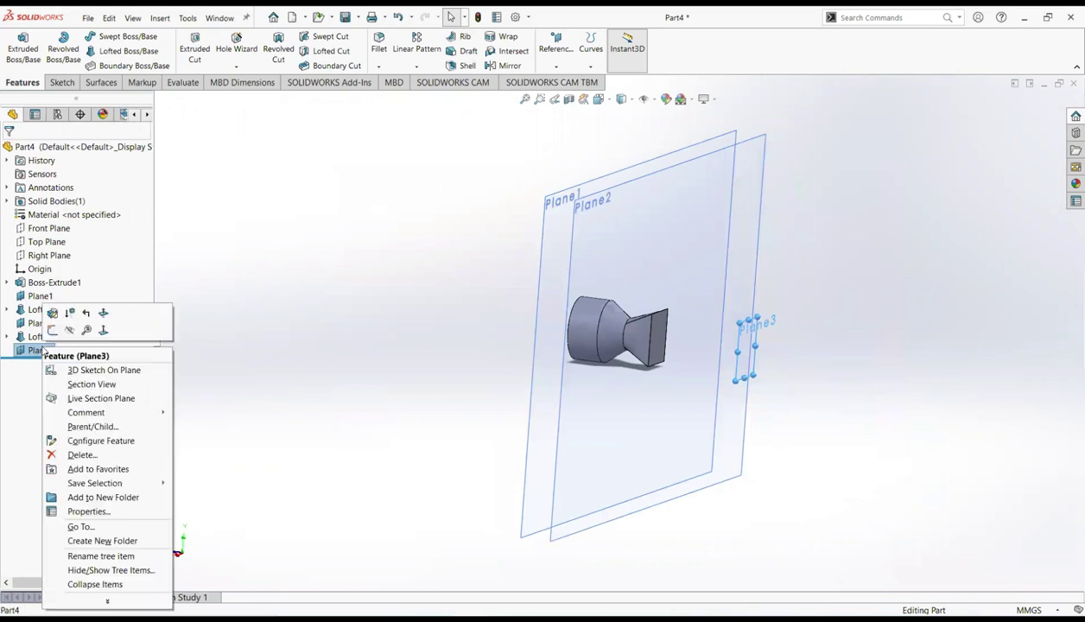
{"action": "left_click", "coordinate": [52, 332]}
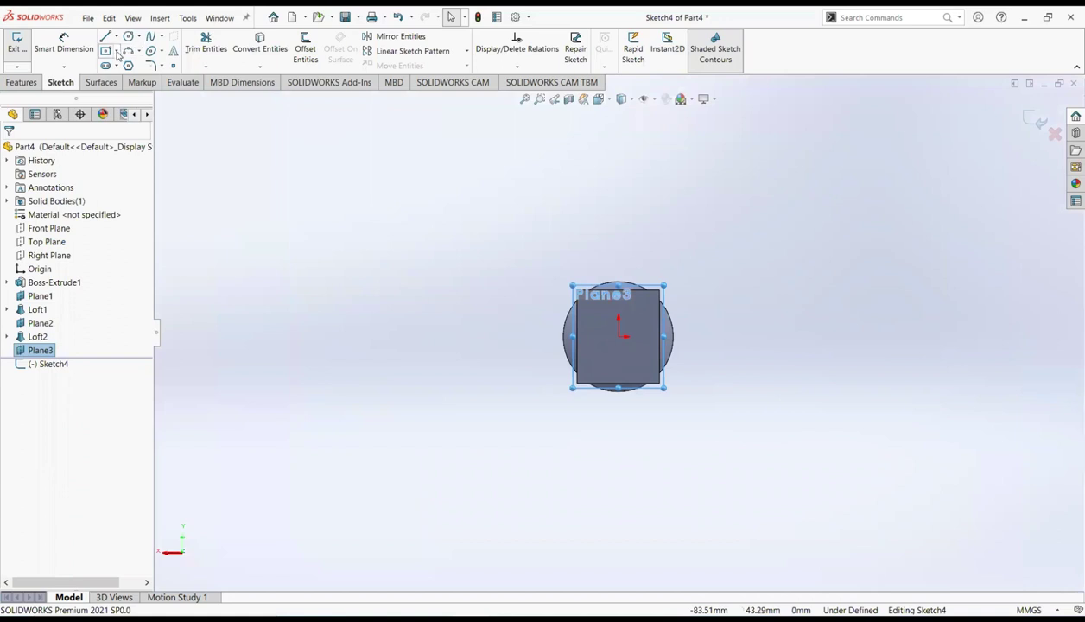
{"action": "left_click", "coordinate": [117, 52]}
{"action": "left_click", "coordinate": [131, 83]}
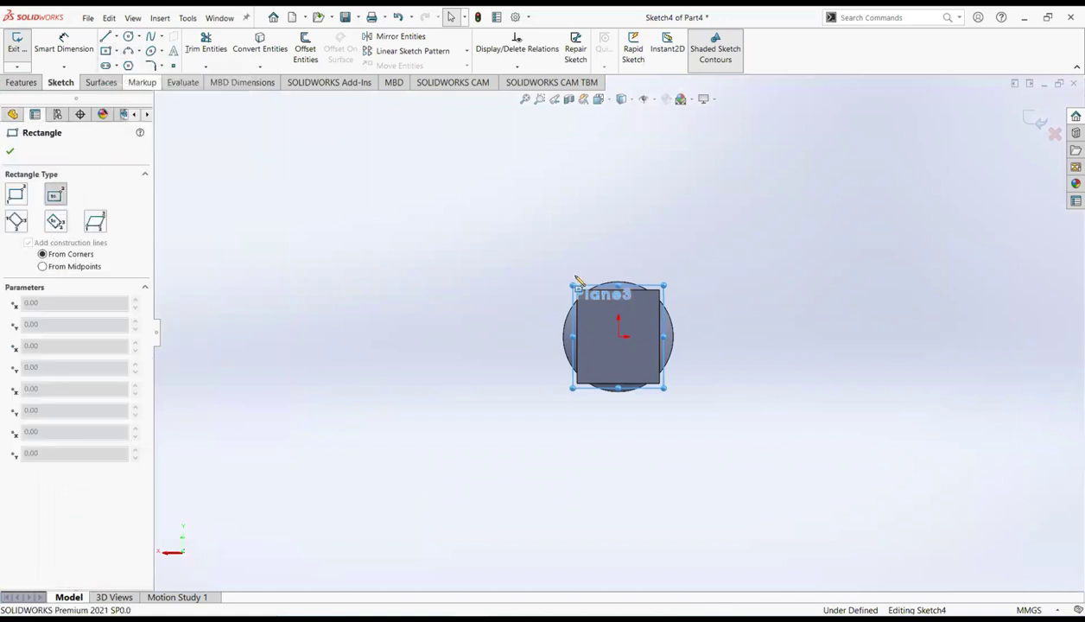
{"action": "left_click", "coordinate": [618, 337]}
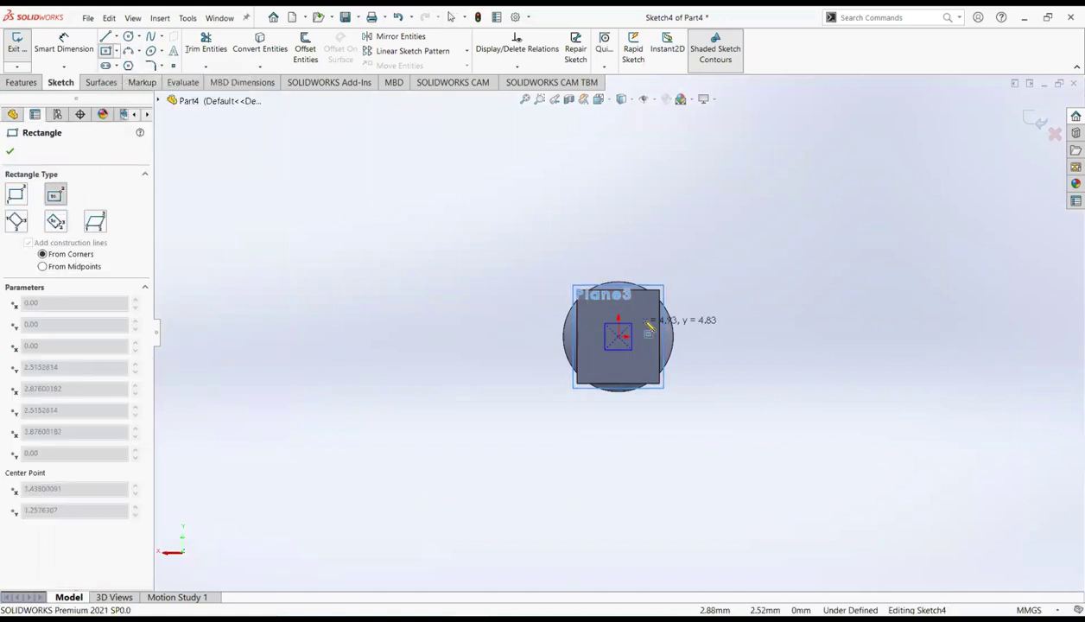
{"action": "left_click", "coordinate": [703, 331]}
{"action": "right_click", "coordinate": [702, 332]}
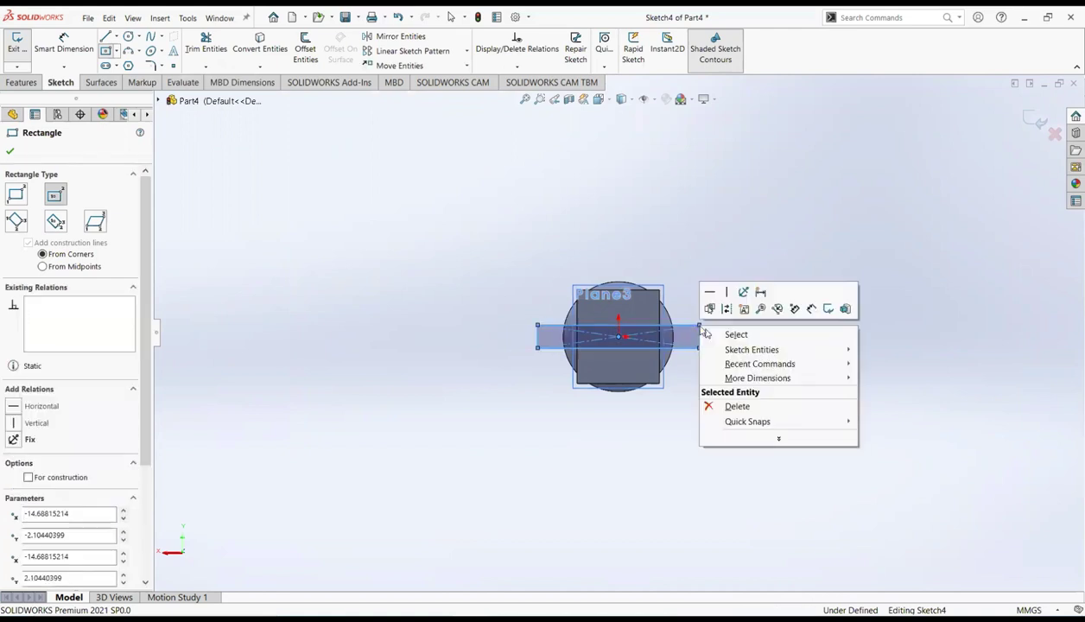
{"action": "left_click", "coordinate": [719, 331]}
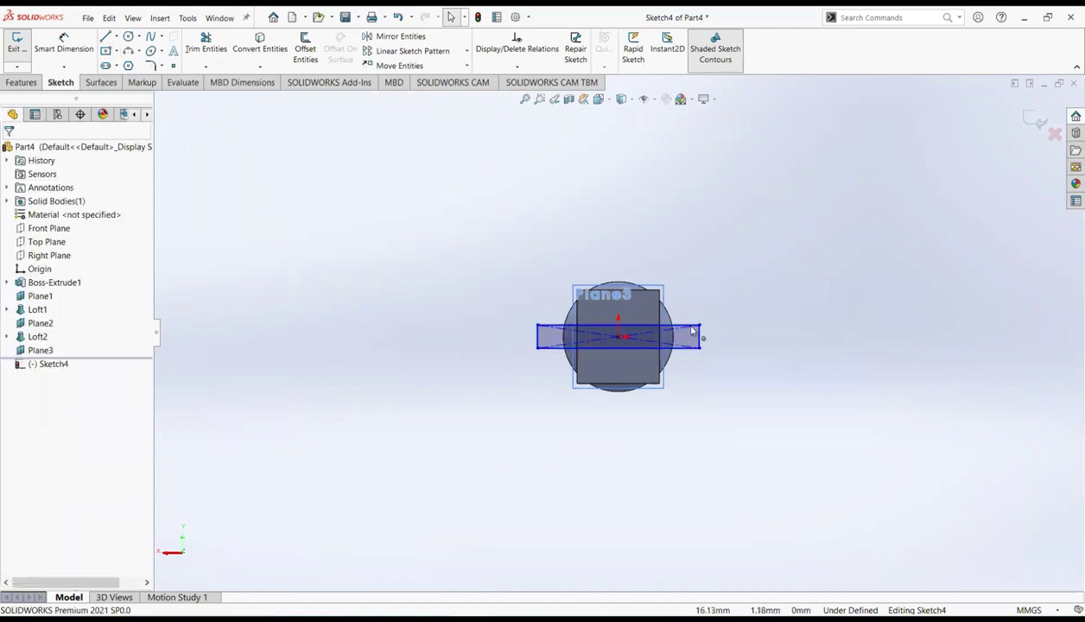
Dimension the rectangle to 27 mm wide and 4.5 mm tall.
{"action": "left_click", "coordinate": [69, 54]}
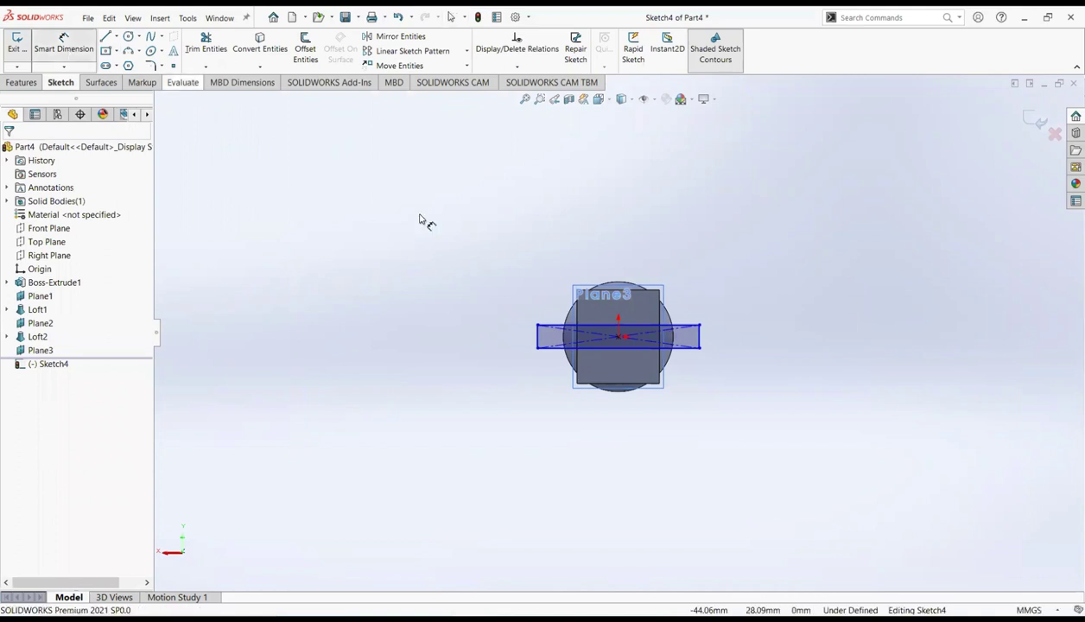
{"action": "left_click", "coordinate": [575, 326]}
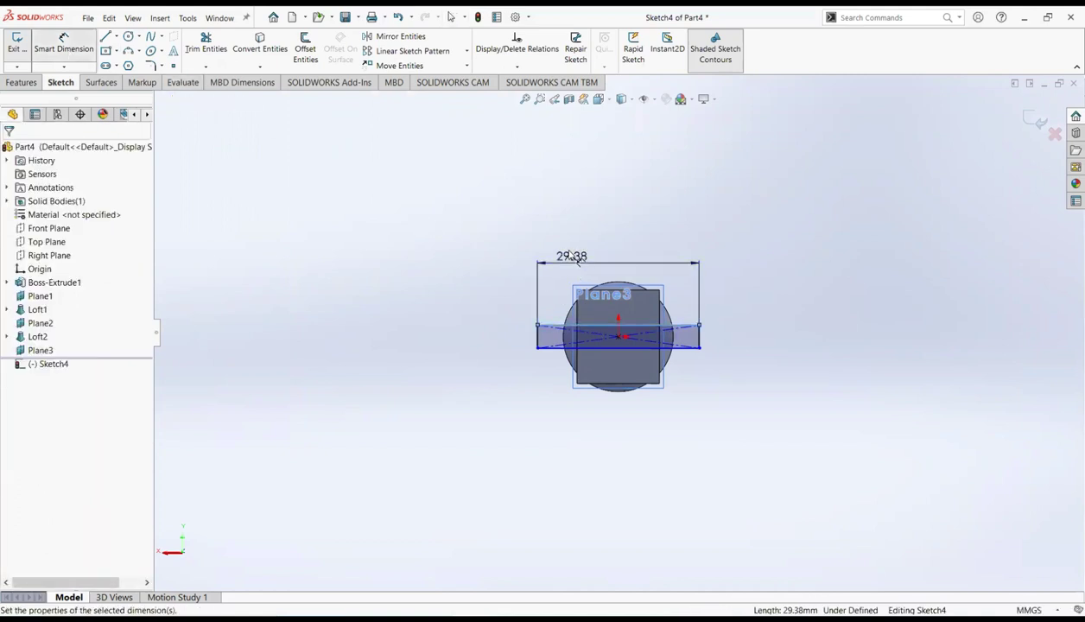
{"action": "left_click", "coordinate": [570, 254]}
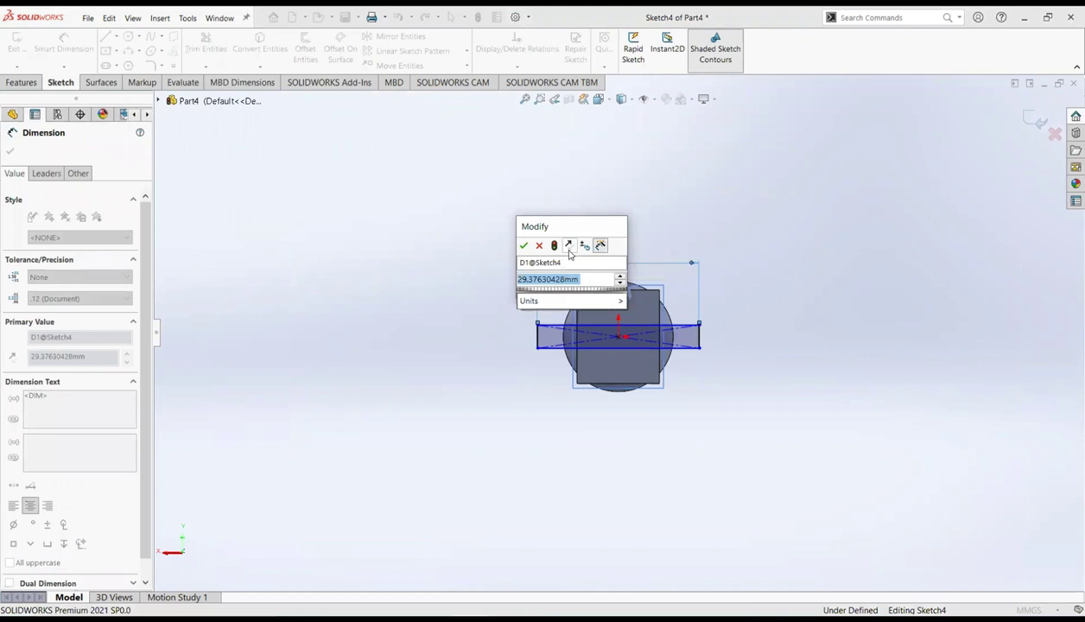
{"action": "type", "text": "27"}
{"action": "key", "text": "Return"}
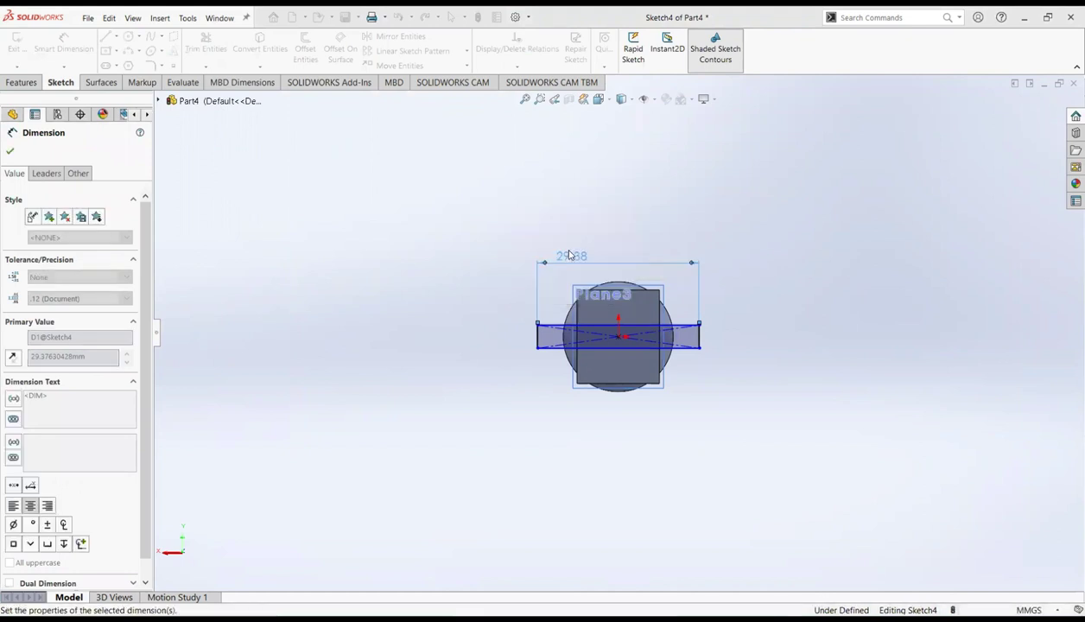
{"action": "left_click", "coordinate": [692, 338]}
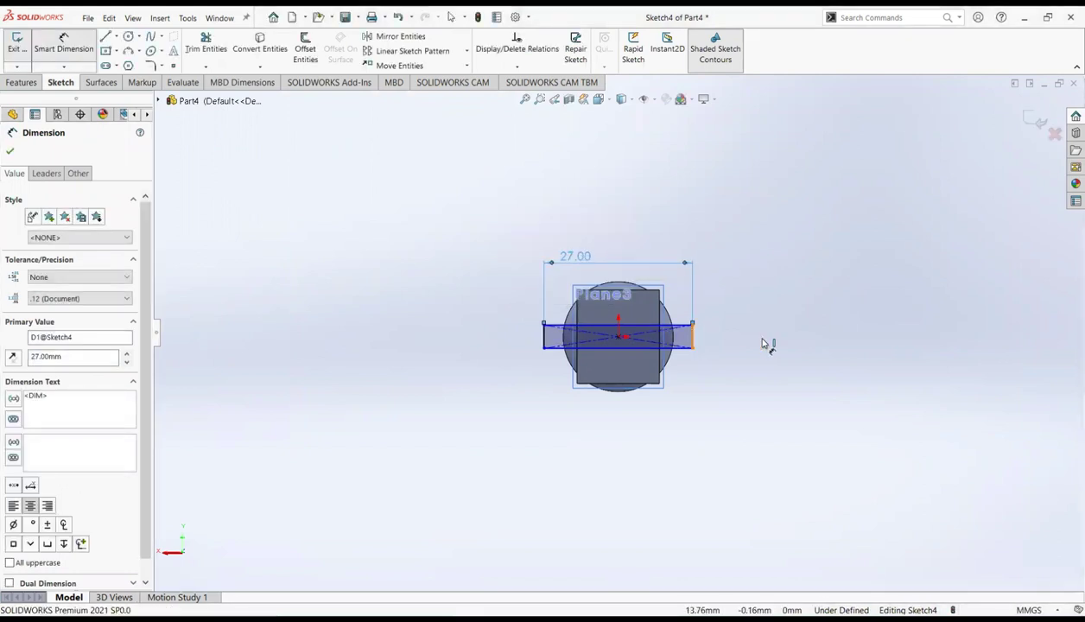
{"action": "left_click", "coordinate": [769, 341]}
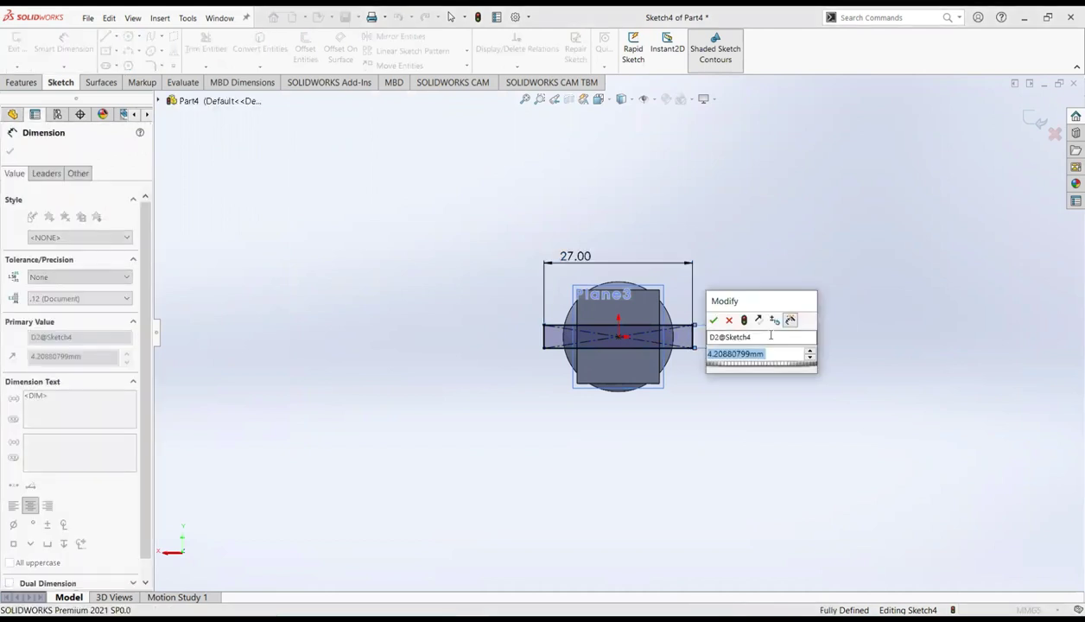
{"action": "type", "text": "4.21"}
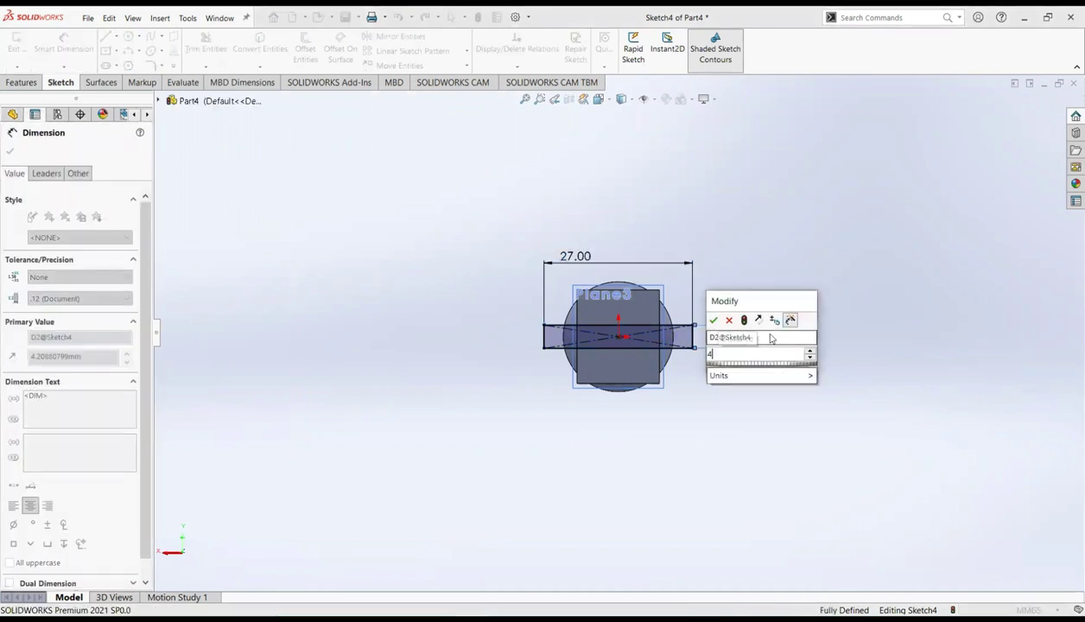
{"action": "key", "text": "Return"}
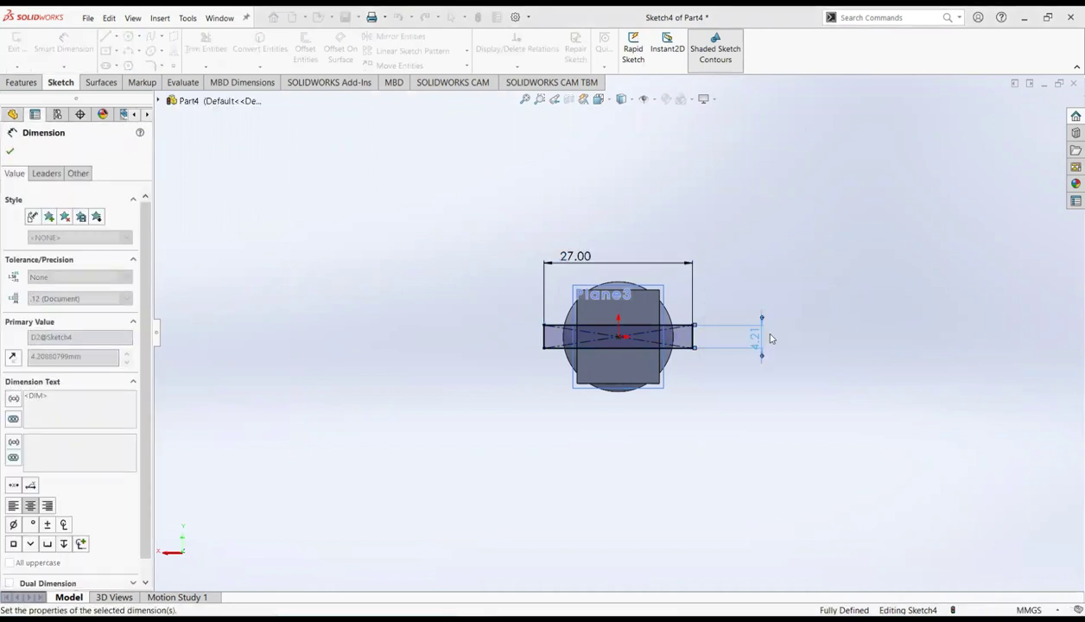
{"action": "left_click", "coordinate": [12, 150]}
{"action": "middle_click_drag", "start_coordinate": [473, 250], "coordinate": [905, 180]}
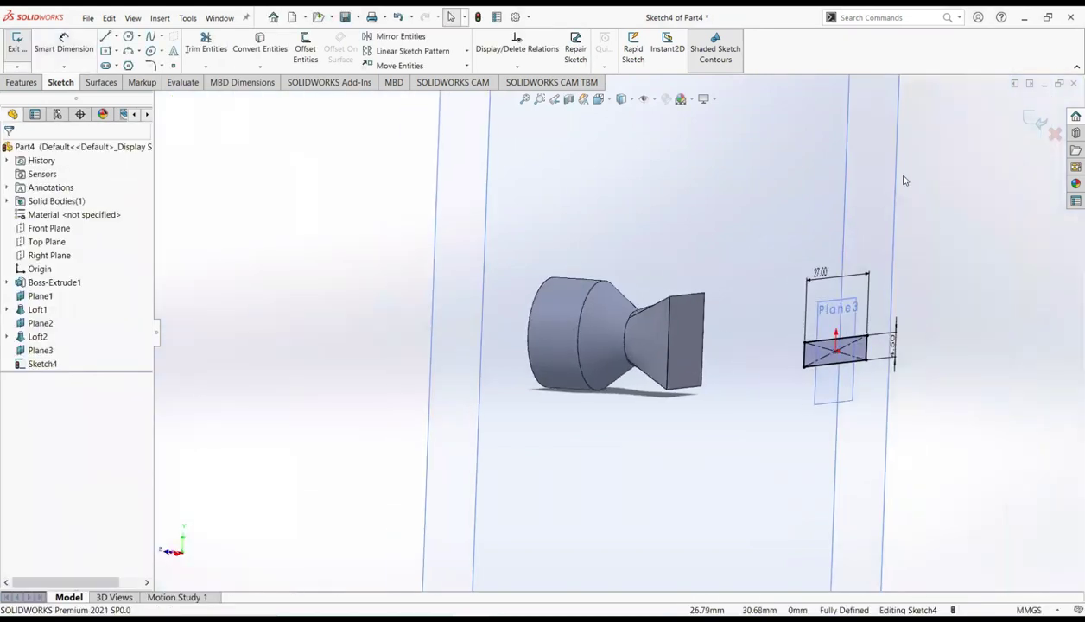
Loft from the head's square end face to the 27 × 4.5 mm Plane3 rectangle.
{"action": "left_click", "coordinate": [1034, 120]}
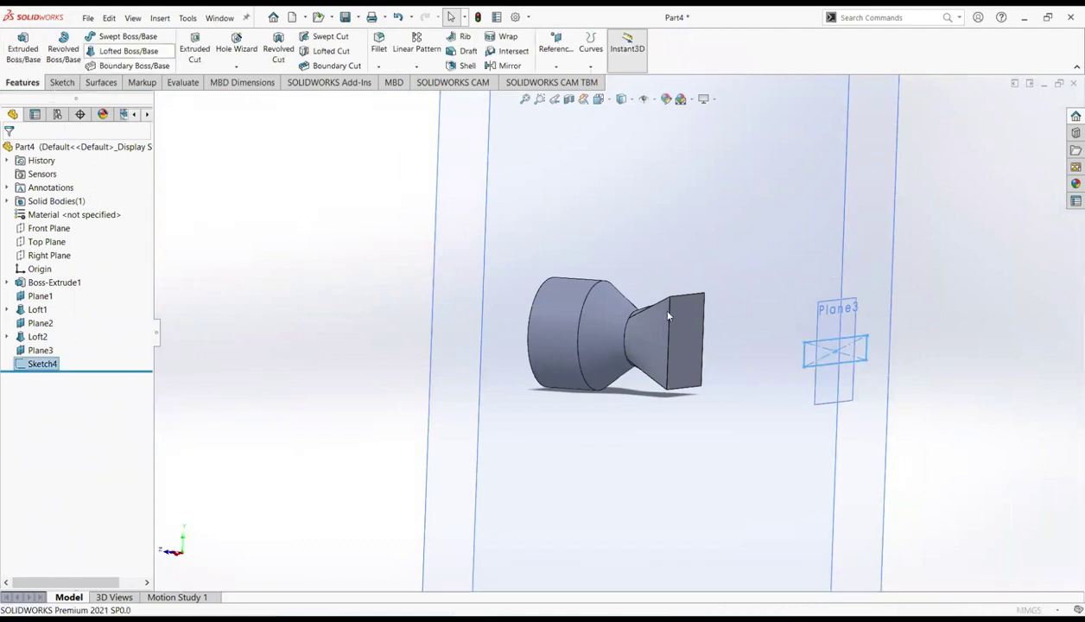
{"action": "right_click", "coordinate": [58, 200]}
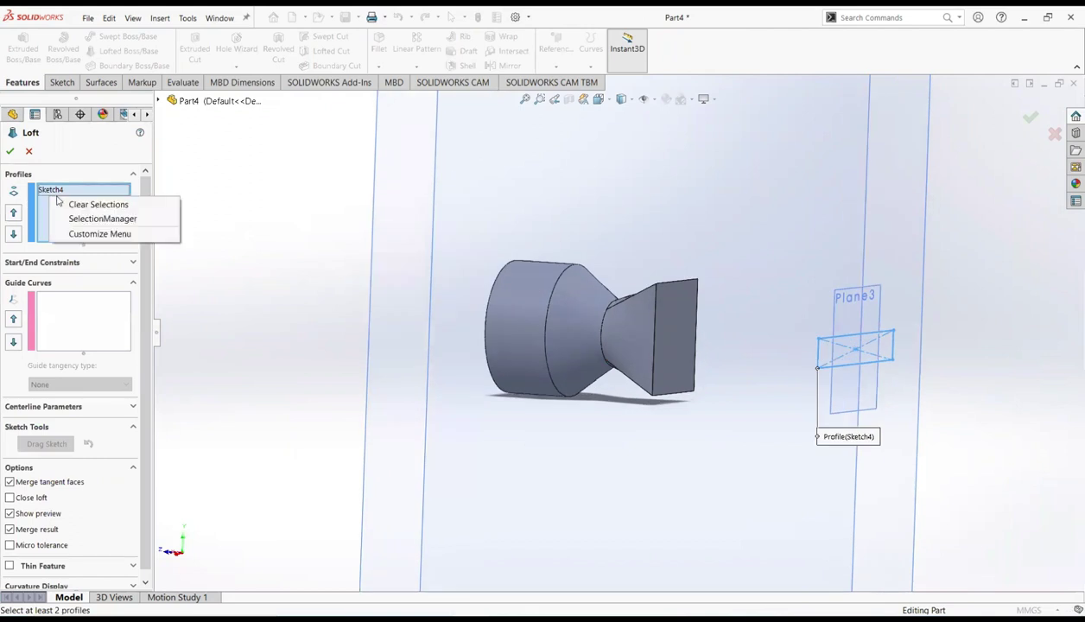
{"action": "left_click", "coordinate": [75, 205]}
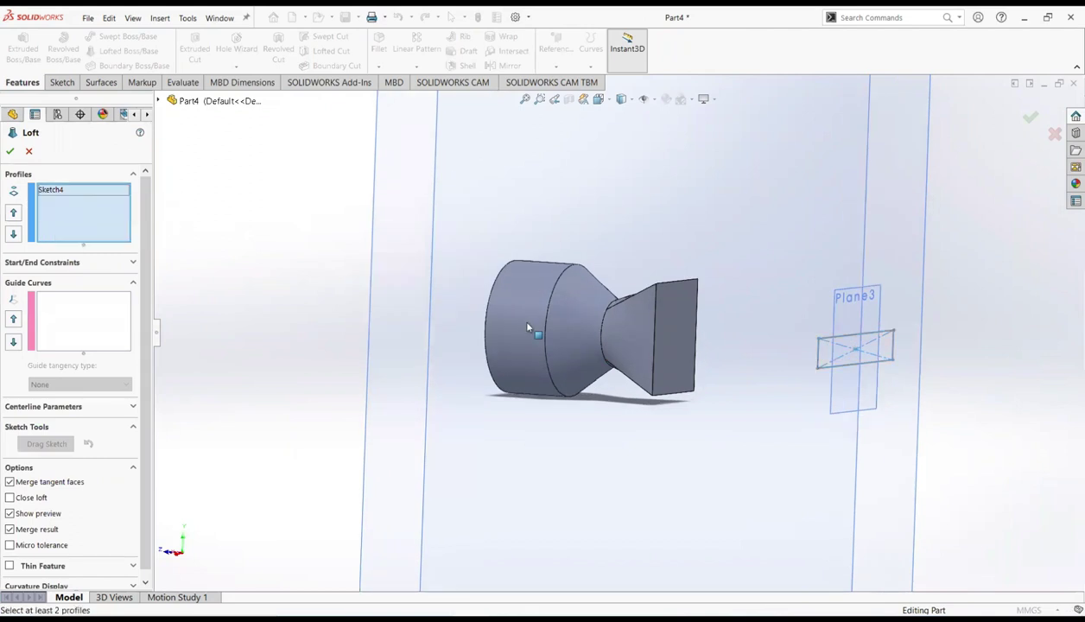
{"action": "left_click", "coordinate": [678, 328]}
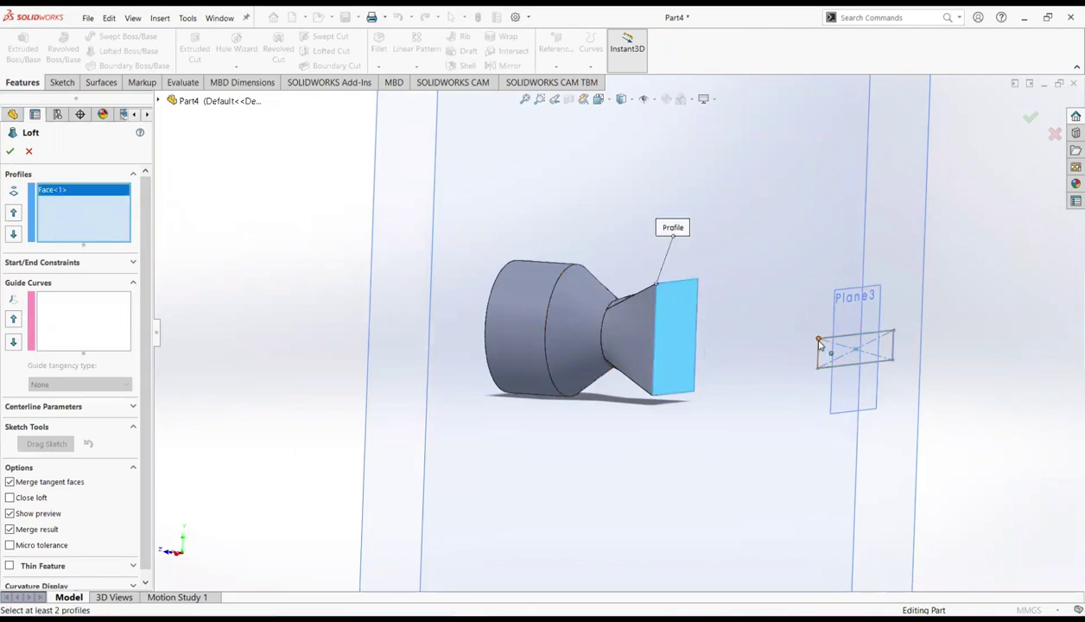
{"action": "left_click", "coordinate": [820, 343]}
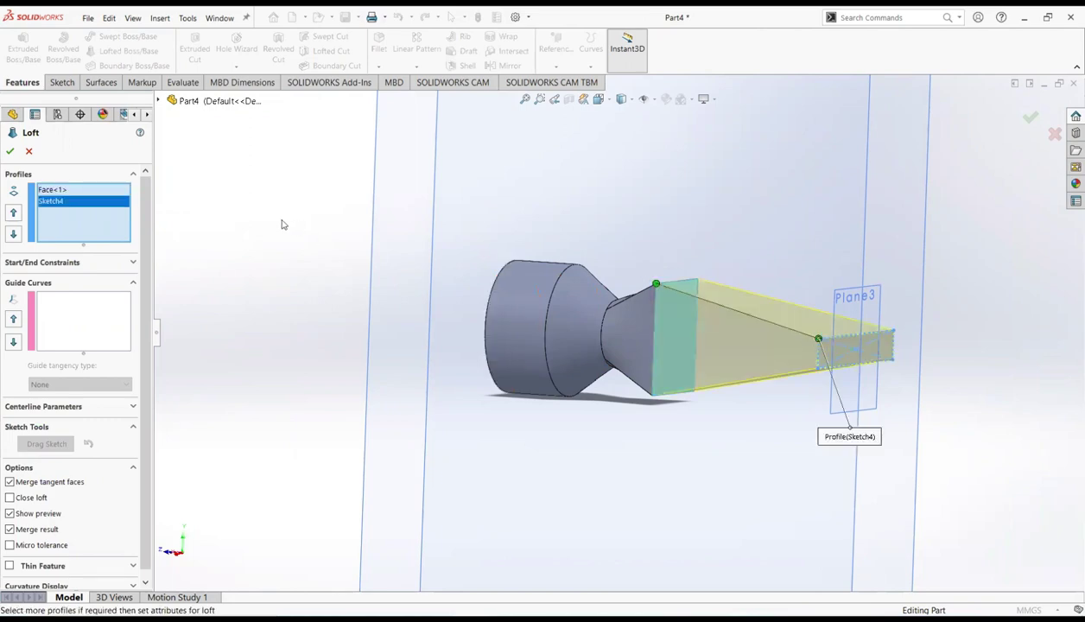
{"action": "left_click", "coordinate": [11, 152]}
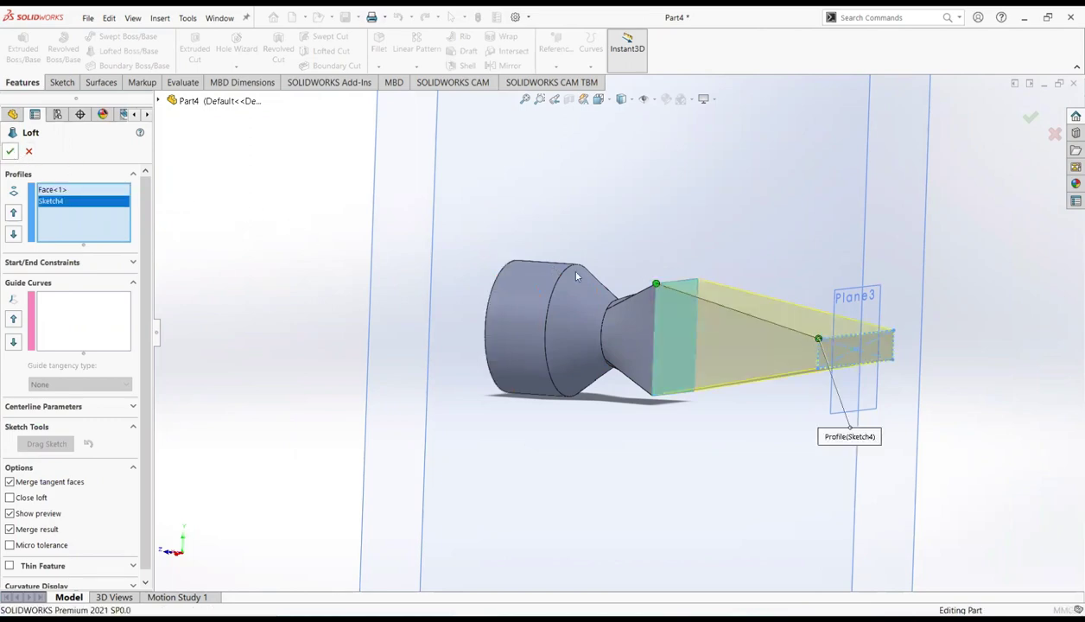
{"action": "middle_click_drag", "start_coordinate": [653, 300], "coordinate": [705, 316]}
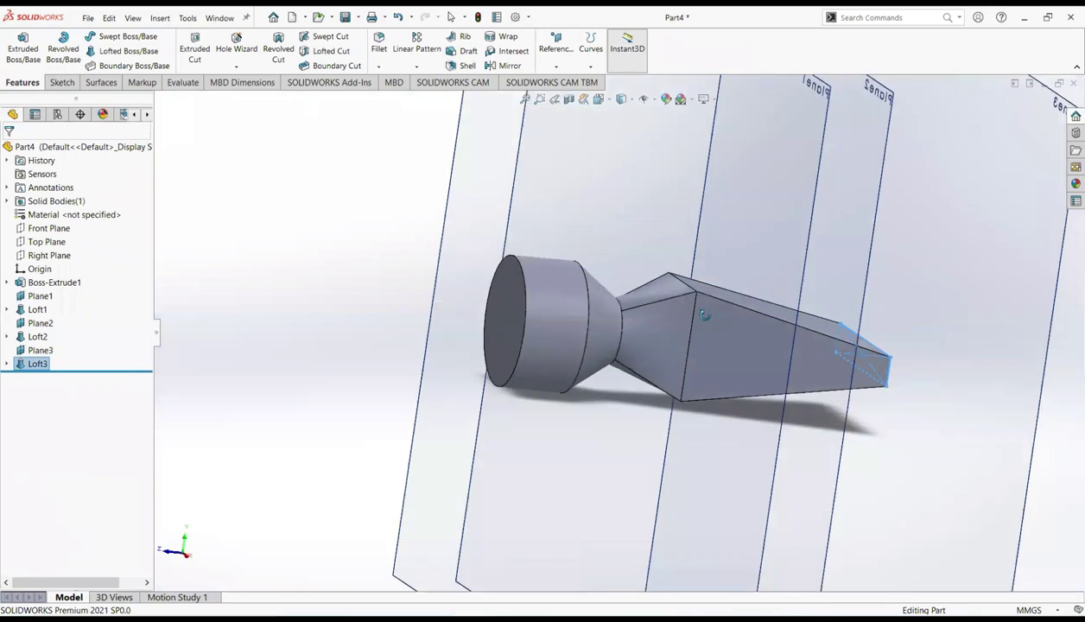
Sketch on the loft's wide flat face a vertical line down from the top edge's midpoint.
{"action": "key", "text": "Escape"}
{"action": "middle_click_drag", "start_coordinate": [857, 307], "coordinate": [603, 272]}
{"action": "scroll", "coordinate": [588, 311], "scroll_direction": "down", "scroll_amount": 5}
{"action": "left_click", "coordinate": [572, 306]}
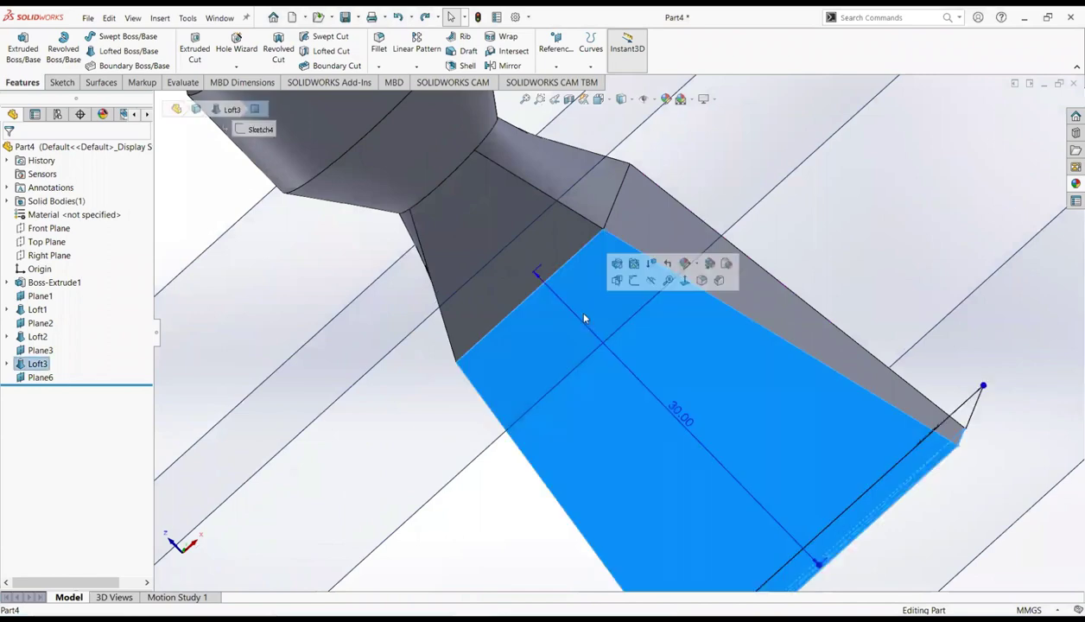
{"action": "left_click", "coordinate": [633, 283]}
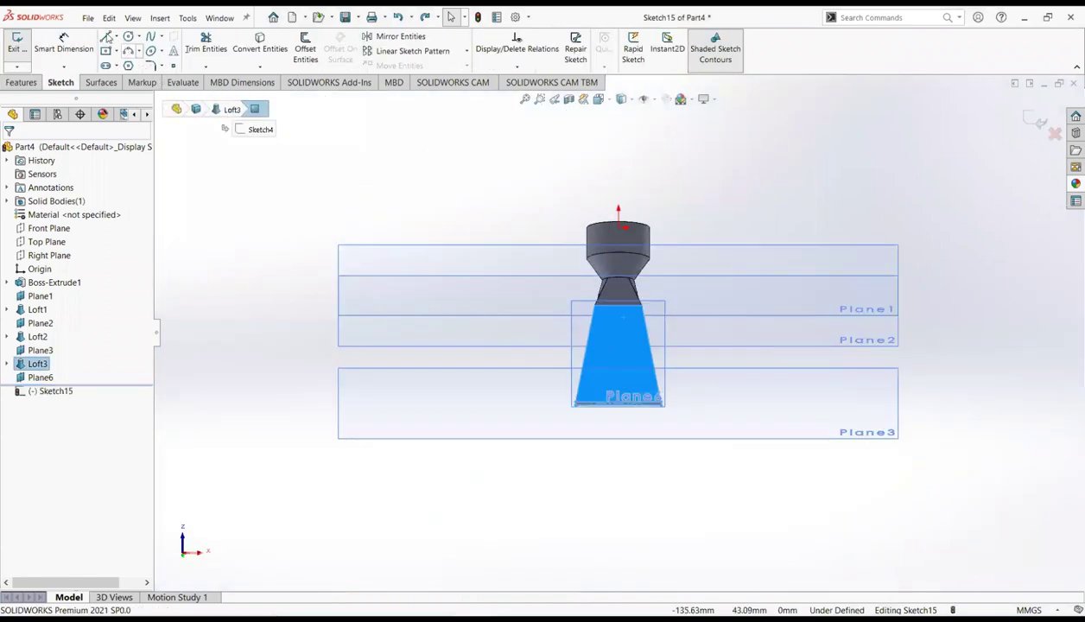
{"action": "key", "text": "l"}
{"action": "scroll", "coordinate": [618, 312], "scroll_direction": "down", "scroll_amount": 5}
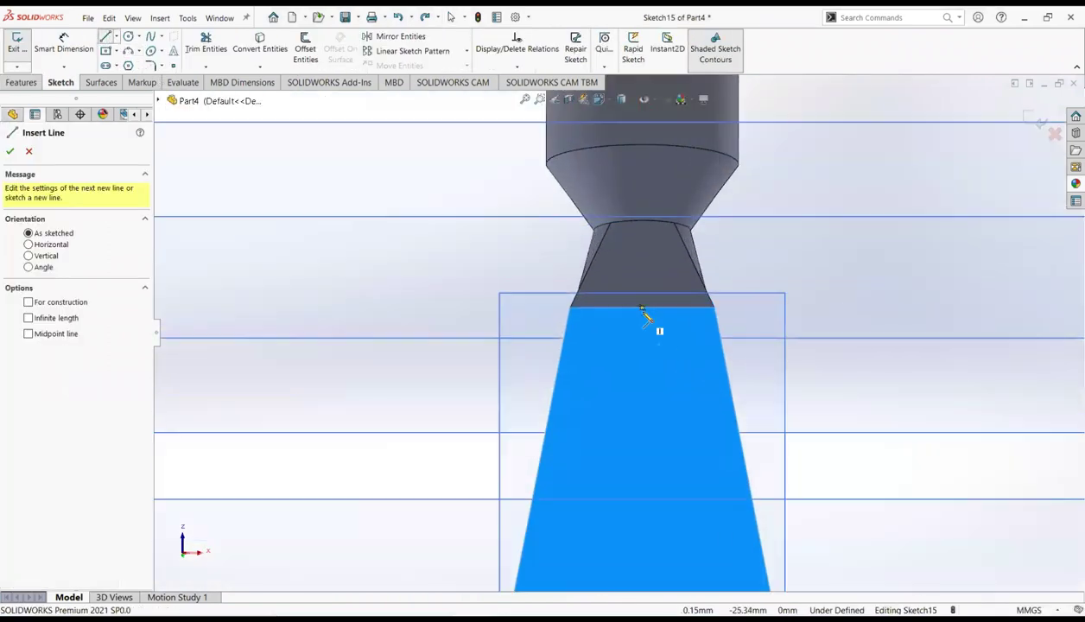
{"action": "left_click", "coordinate": [641, 307]}
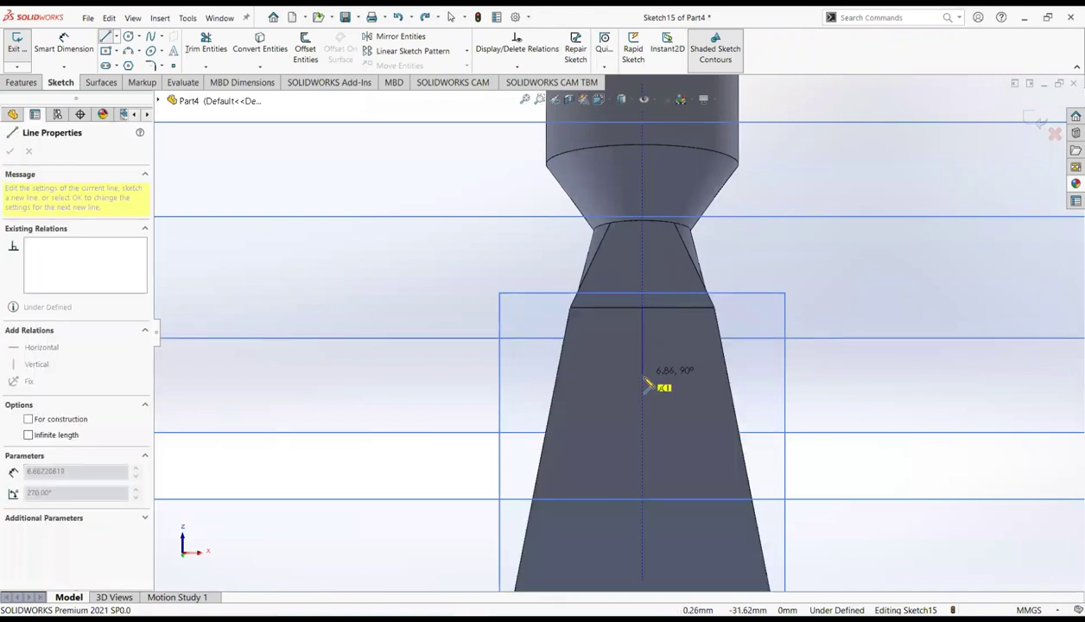
{"action": "left_click", "coordinate": [642, 378]}
{"action": "right_click", "coordinate": [685, 385]}
{"action": "left_click", "coordinate": [683, 383]}
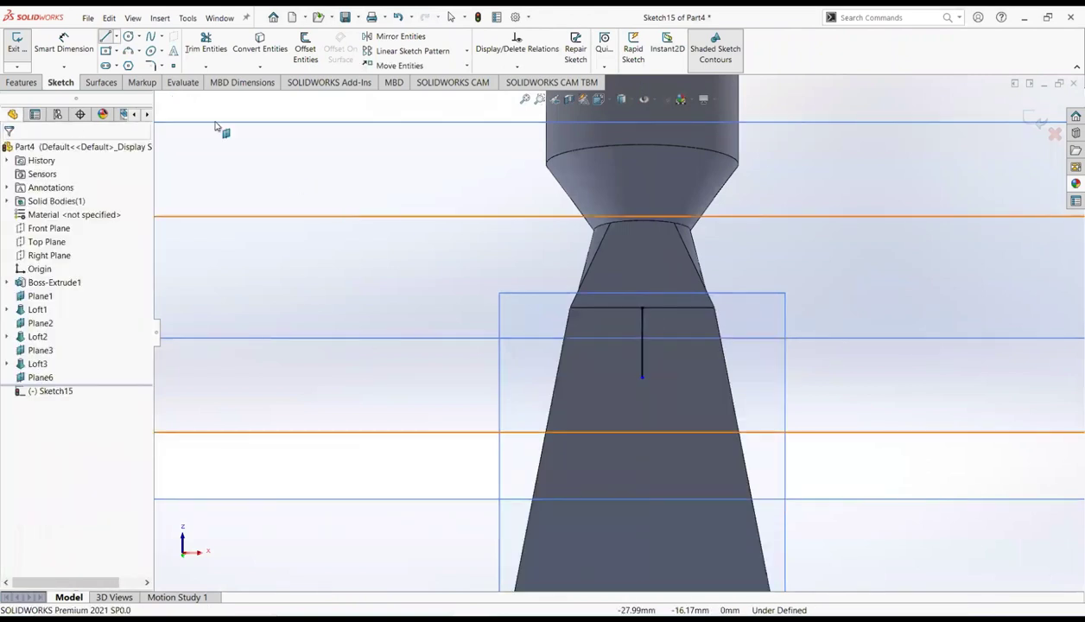
Dimension the vertical line to 6 mm.
{"action": "left_click", "coordinate": [88, 57]}
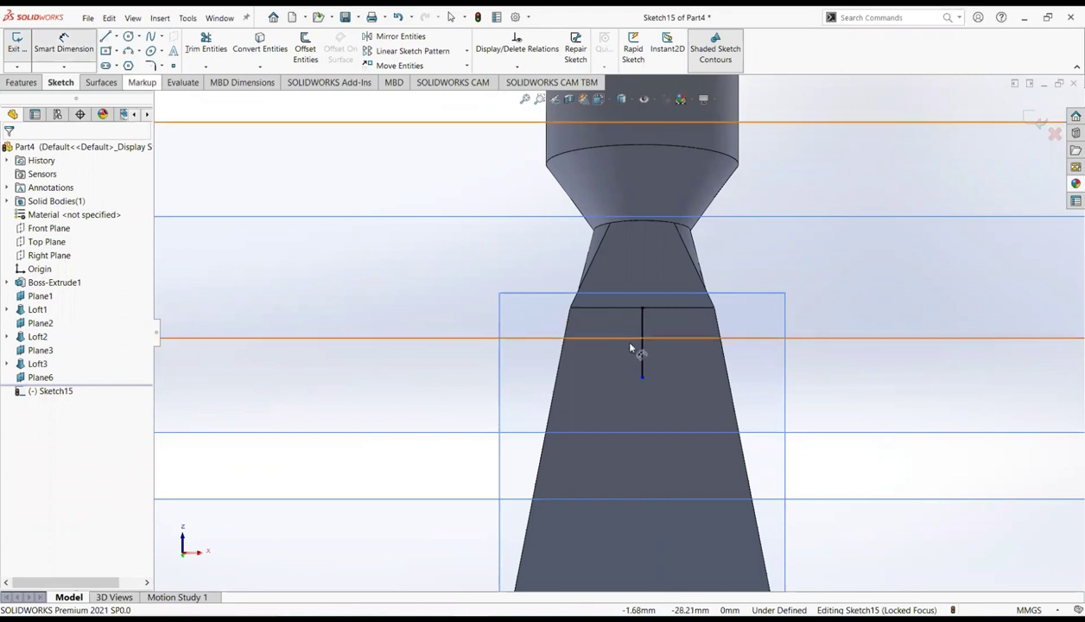
{"action": "left_click", "coordinate": [642, 344]}
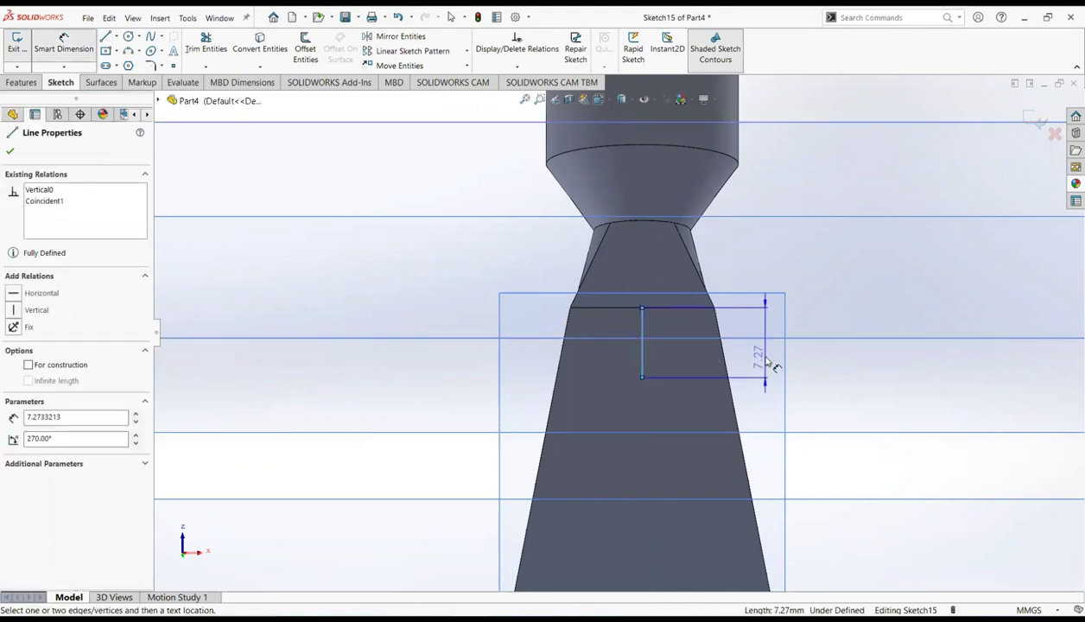
{"action": "left_click", "coordinate": [769, 363]}
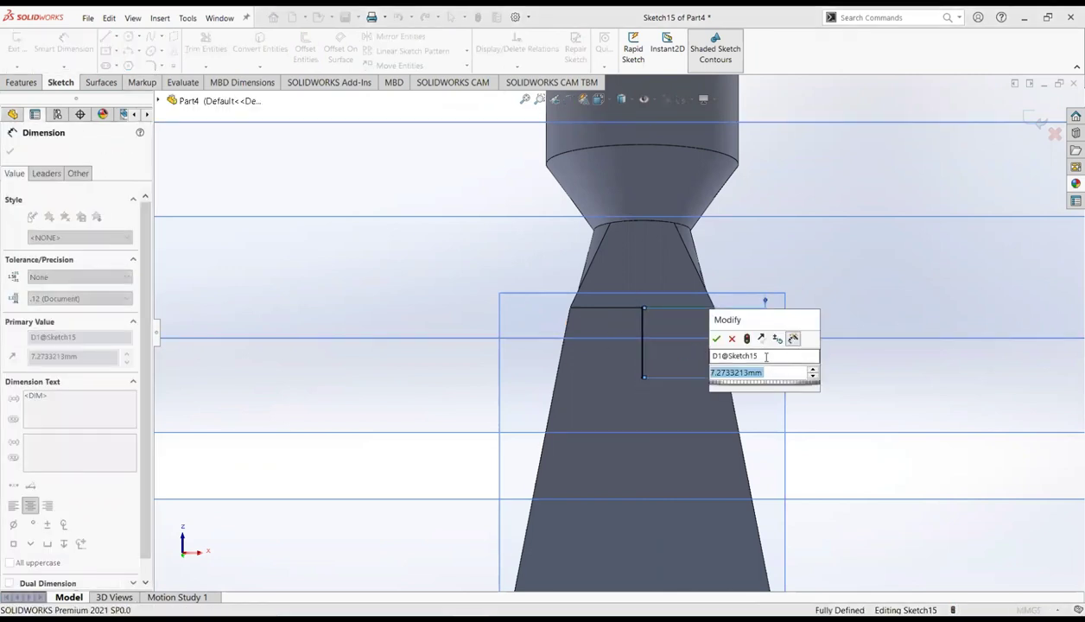
{"action": "type", "text": "6"}
{"action": "key", "text": "Return"}
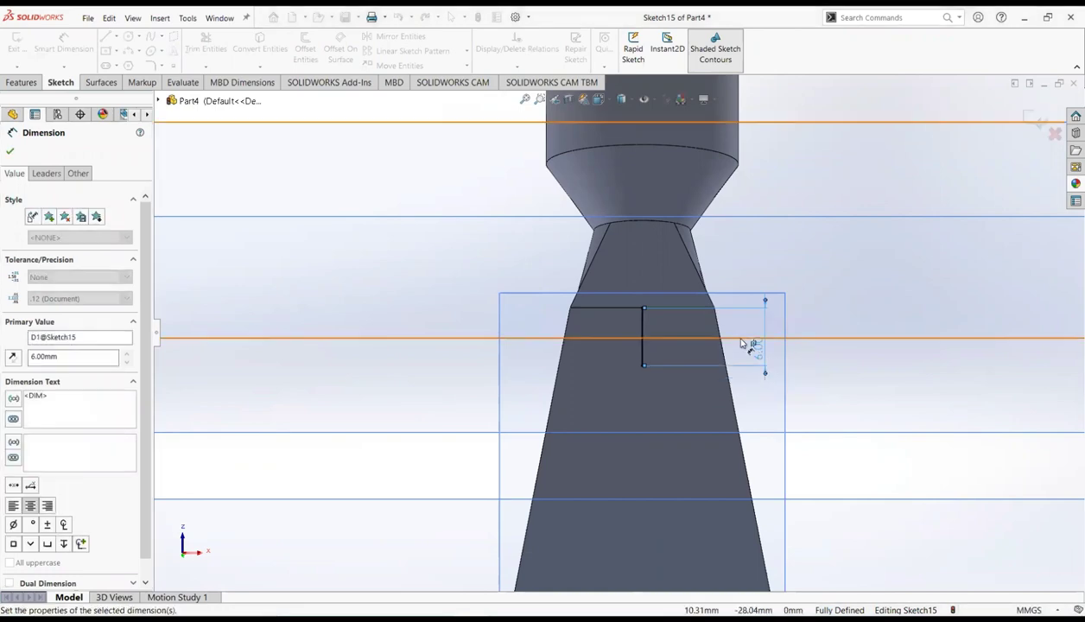
{"action": "left_click", "coordinate": [11, 153]}
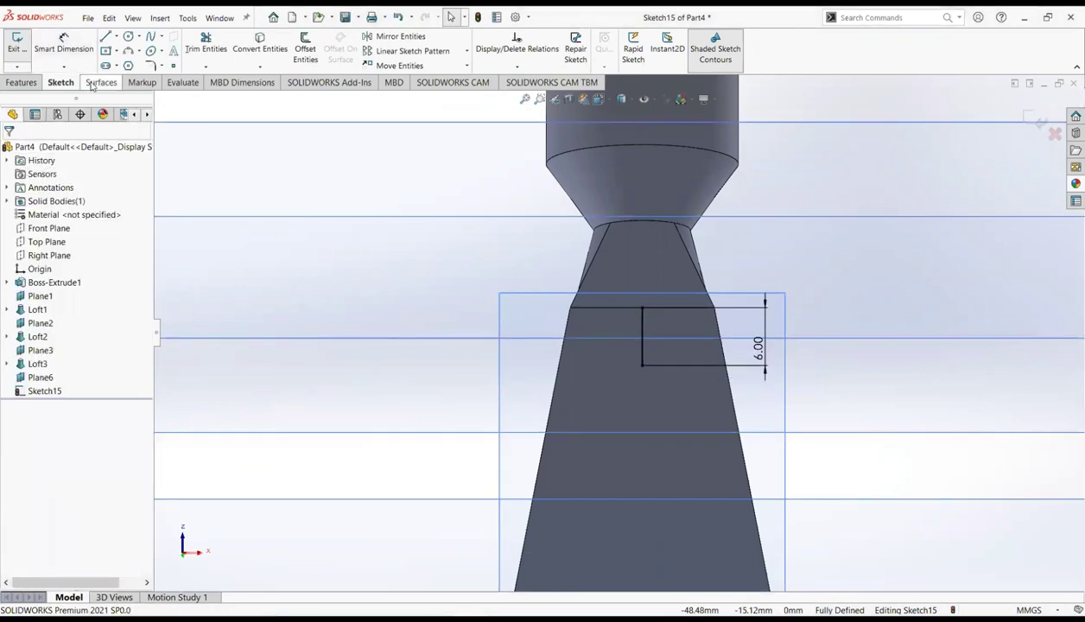
{"action": "left_click", "coordinate": [128, 37]}
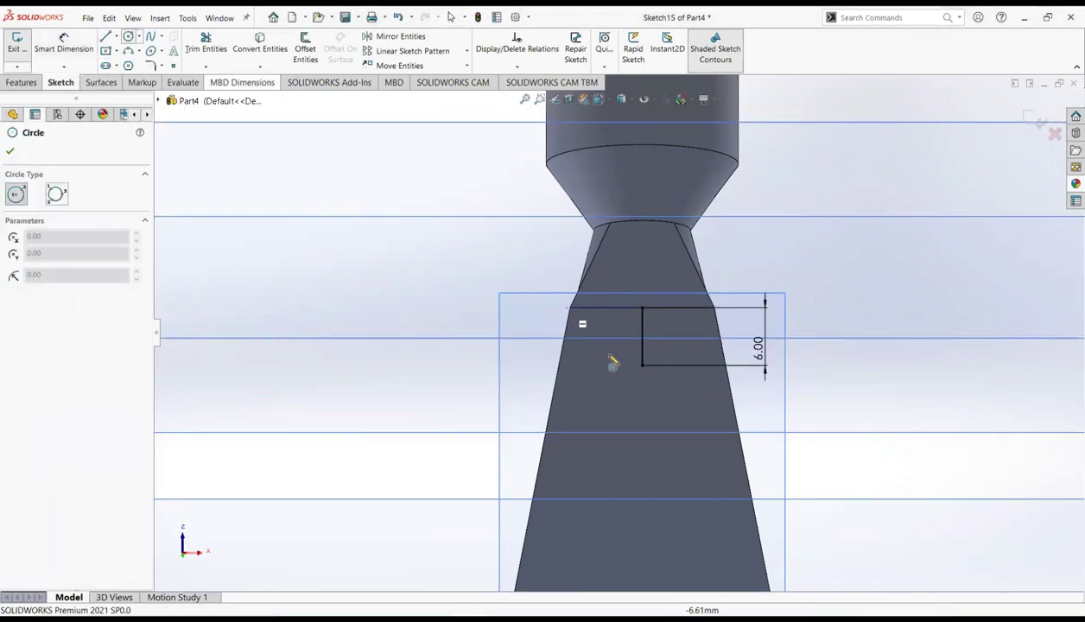
Draw a circle at the line's lower end and dimension it to Ø10 mm.
{"action": "left_click", "coordinate": [642, 365]}
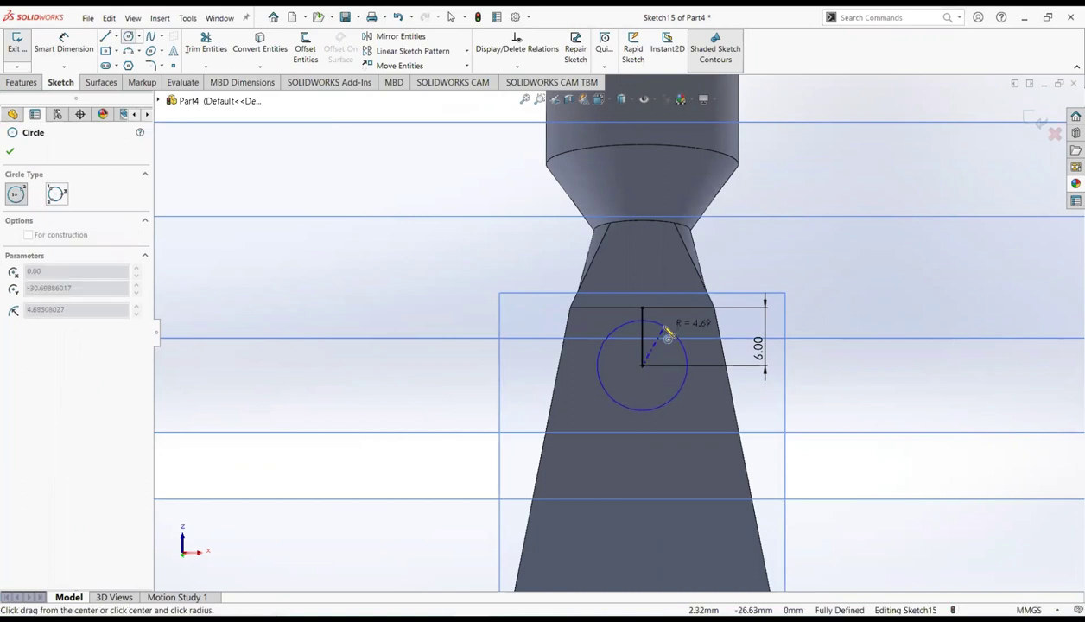
{"action": "left_click", "coordinate": [685, 343]}
{"action": "right_click", "coordinate": [685, 343]}
{"action": "left_click", "coordinate": [679, 334]}
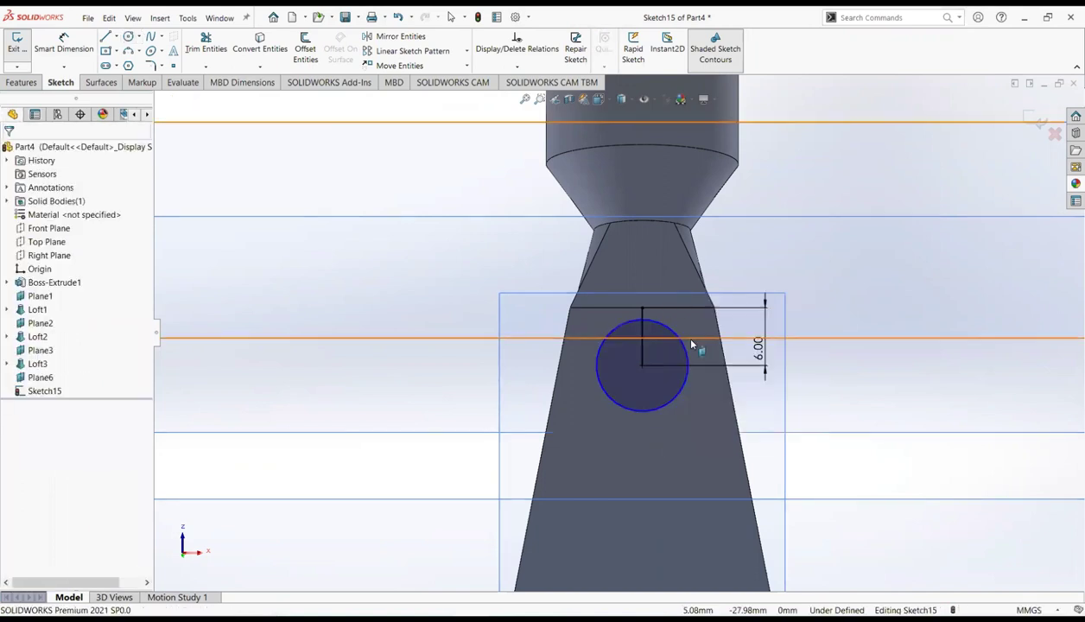
{"action": "left_click", "coordinate": [78, 48]}
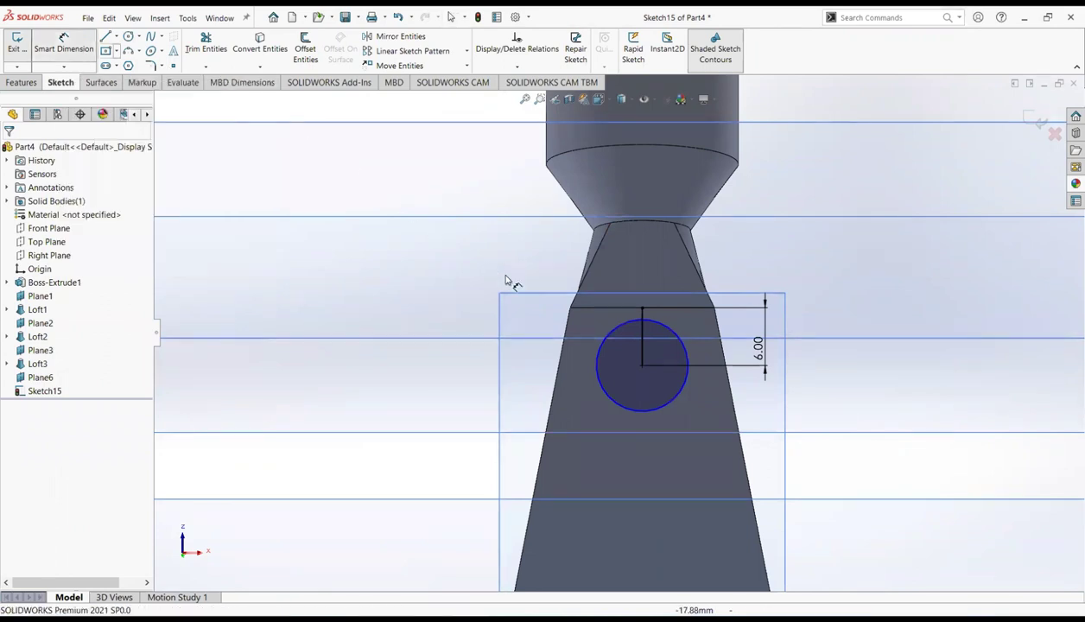
{"action": "left_click", "coordinate": [596, 352]}
{"action": "left_click", "coordinate": [518, 331]}
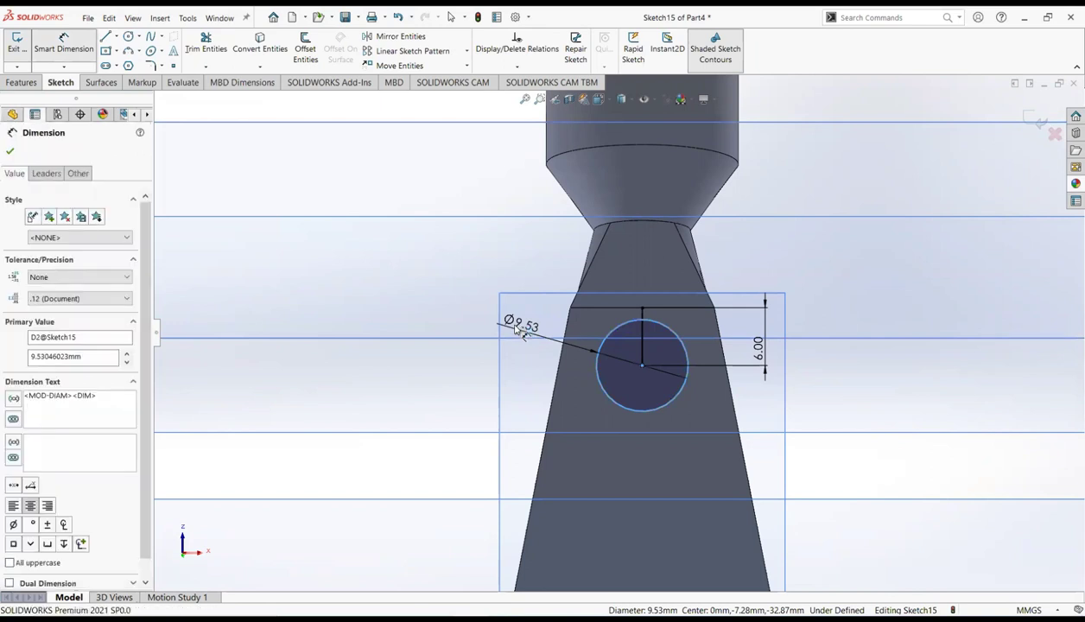
{"action": "type", "text": "10"}
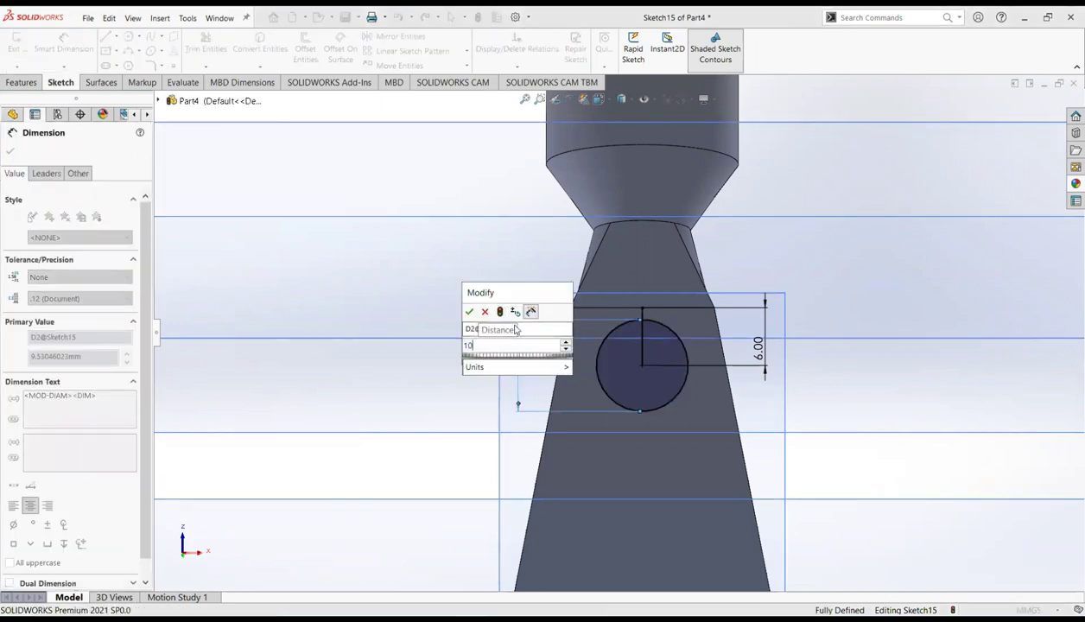
{"action": "key", "text": "Return"}
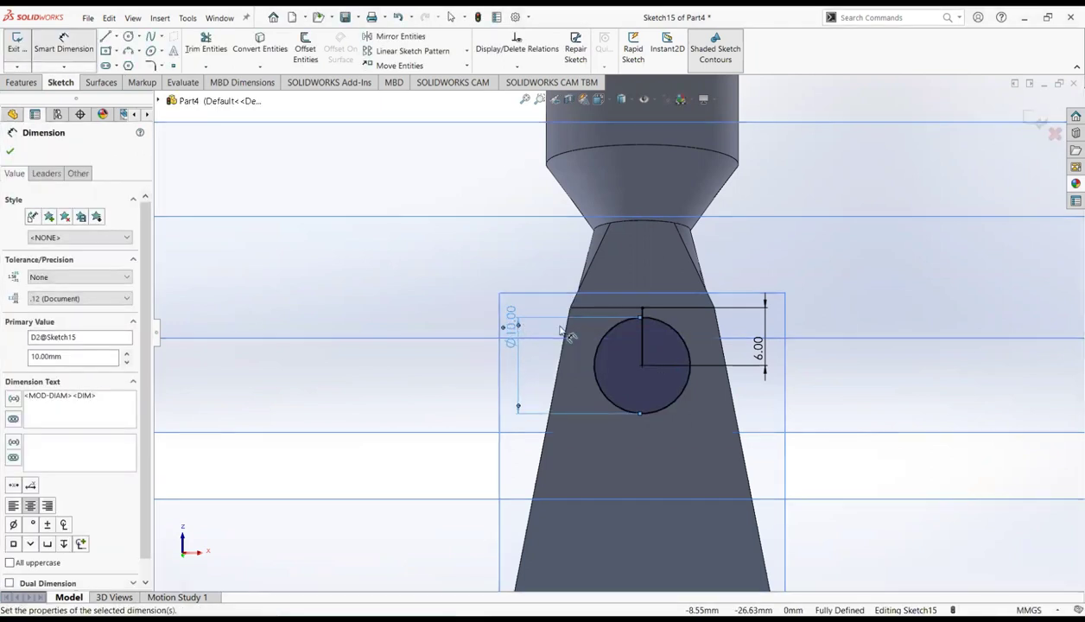
{"action": "left_click", "coordinate": [12, 152]}
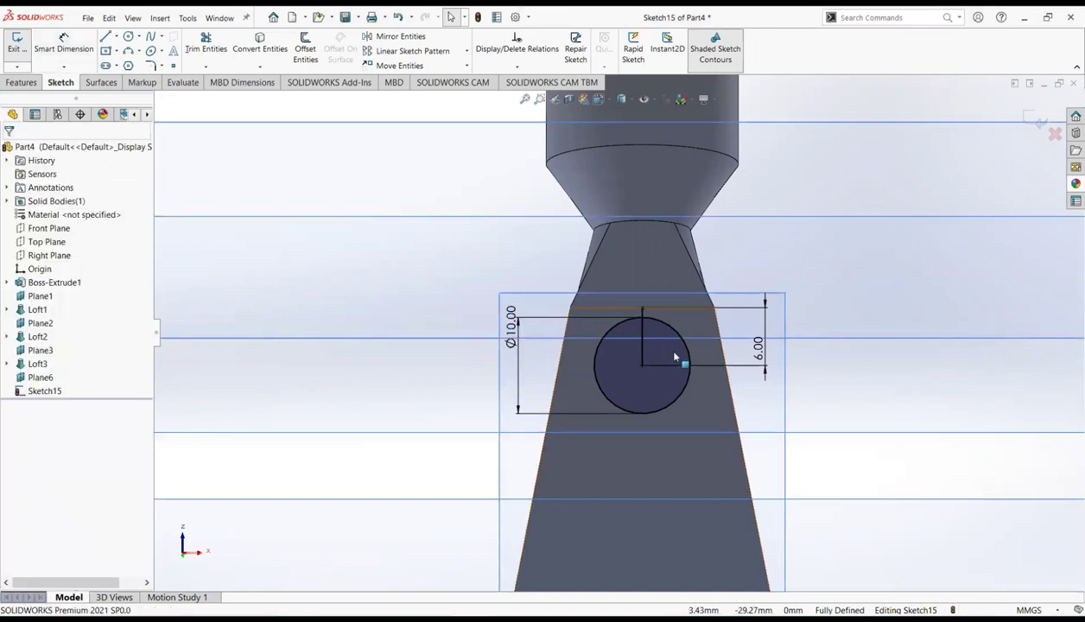
Delete the vertical construction line with its 6 mm dimension and close the sketch.
{"action": "left_click", "coordinate": [643, 360]}
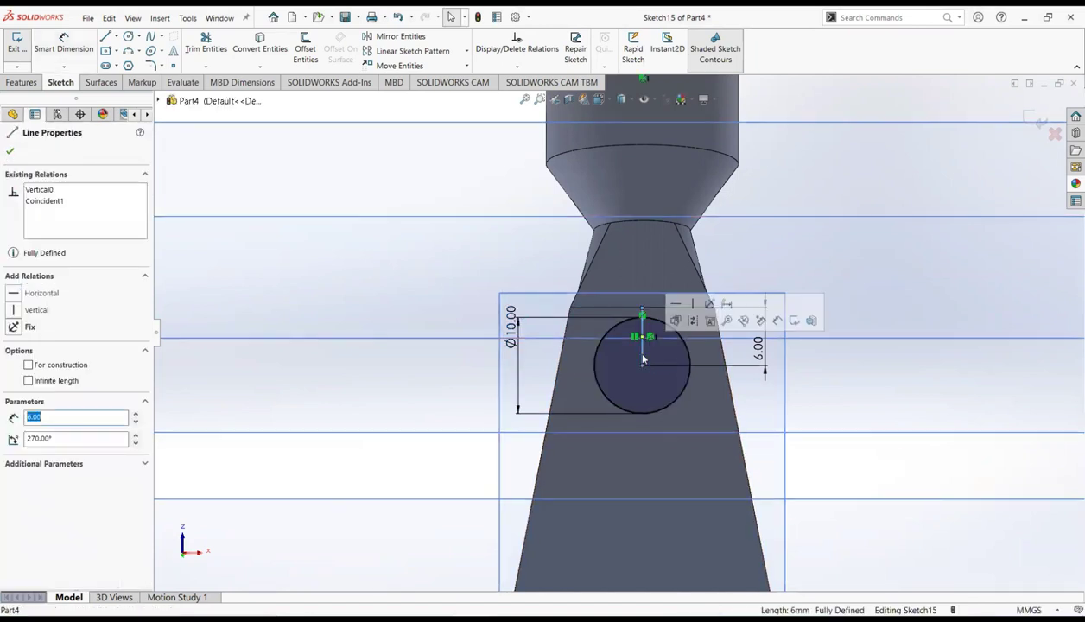
{"action": "key", "text": "Delete"}
{"action": "key", "text": "Return"}
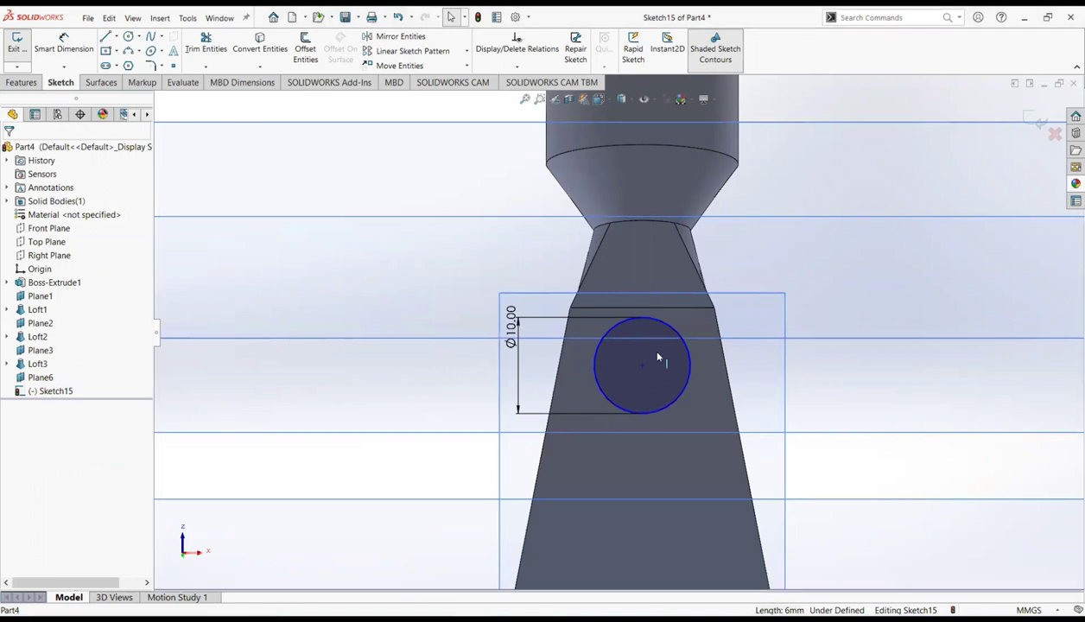
{"action": "left_click", "coordinate": [1036, 125]}
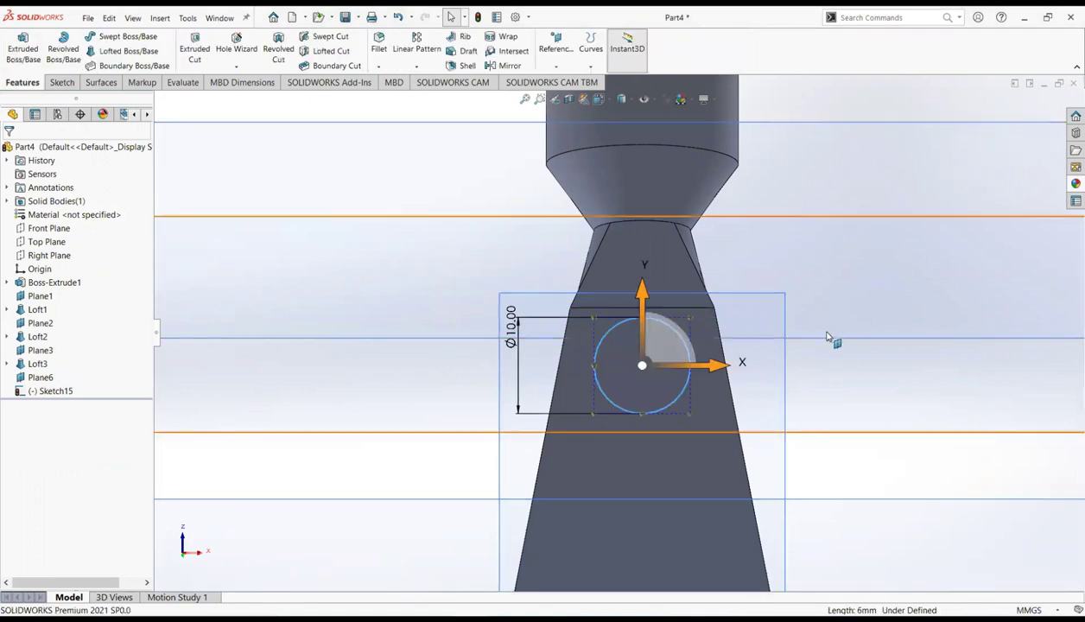
Create Plane7 offset 140 mm from the Loft3 head's wide face.
{"action": "left_click", "coordinate": [696, 458]}
{"action": "scroll", "coordinate": [695, 436], "scroll_direction": "up", "scroll_amount": 2}
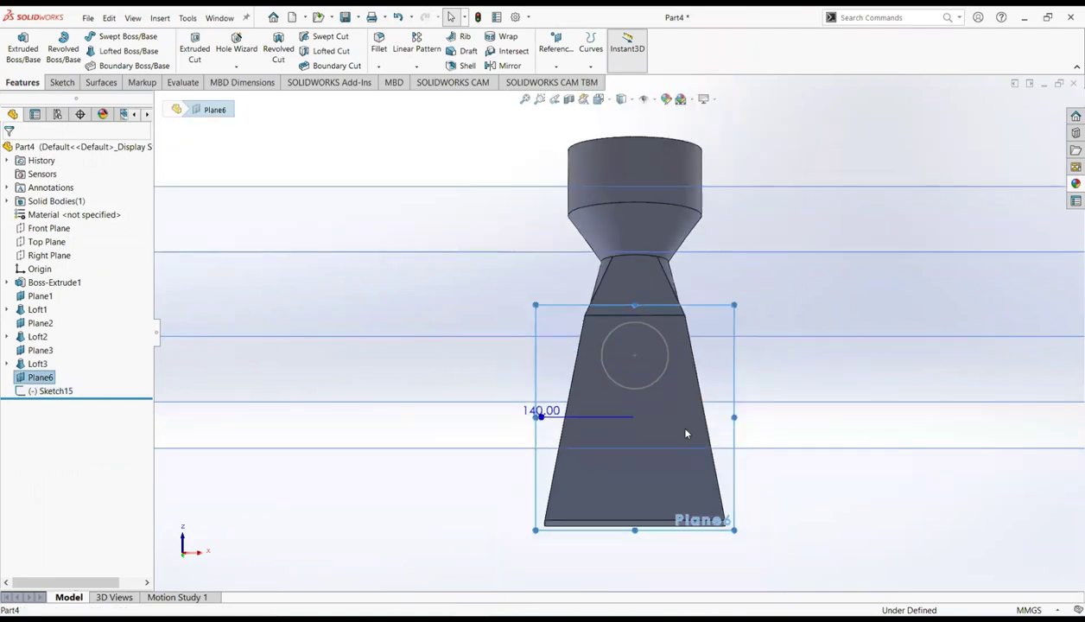
{"action": "left_click", "coordinate": [685, 434]}
{"action": "left_click", "coordinate": [744, 397]}
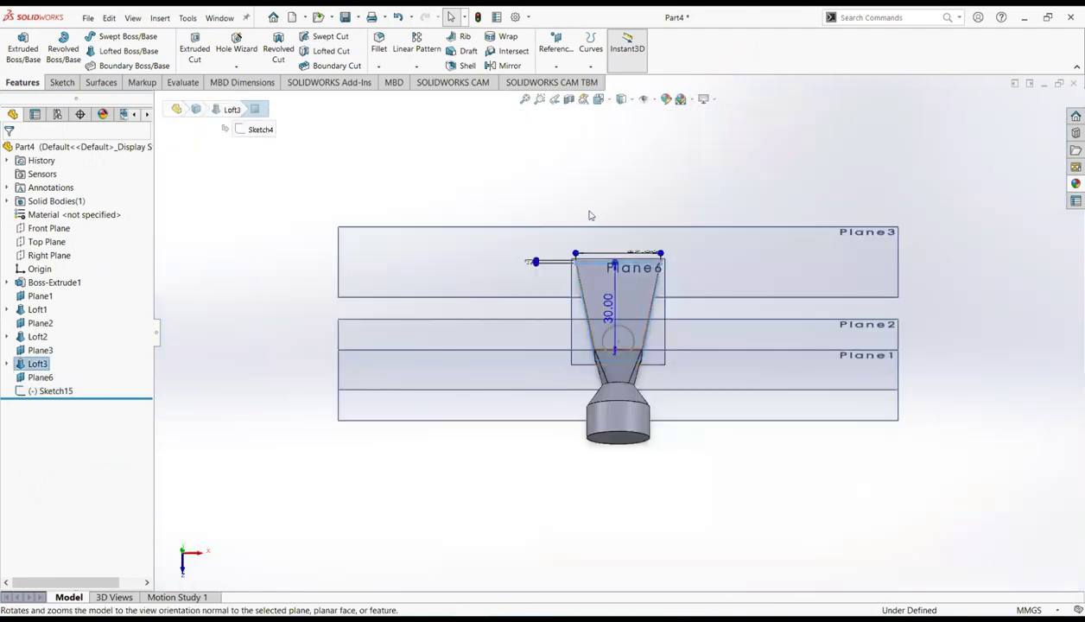
{"action": "left_click", "coordinate": [555, 66]}
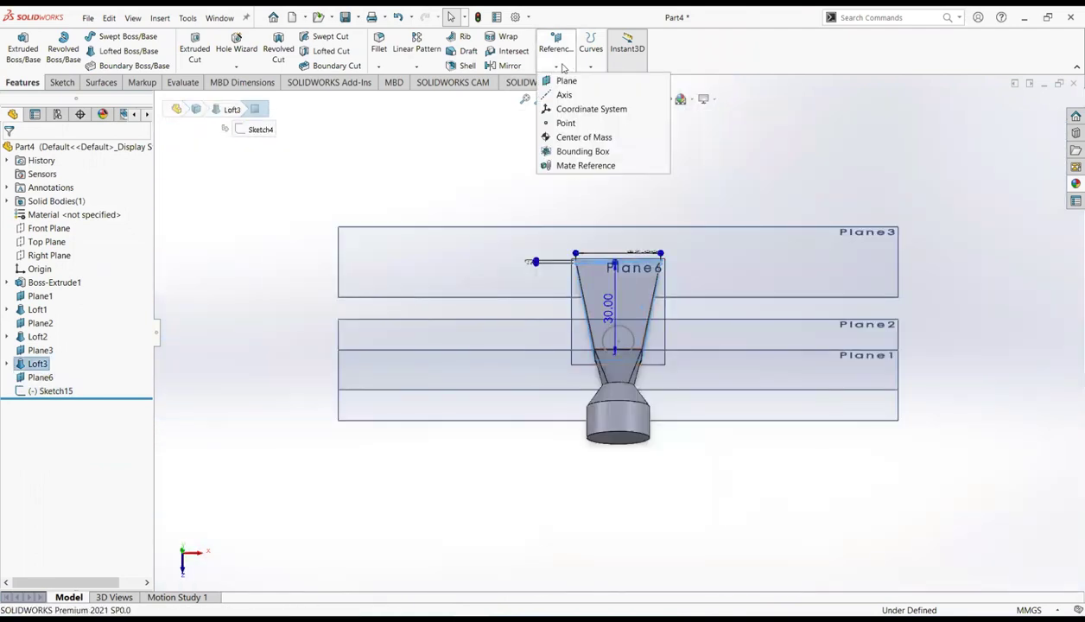
{"action": "left_click", "coordinate": [564, 81]}
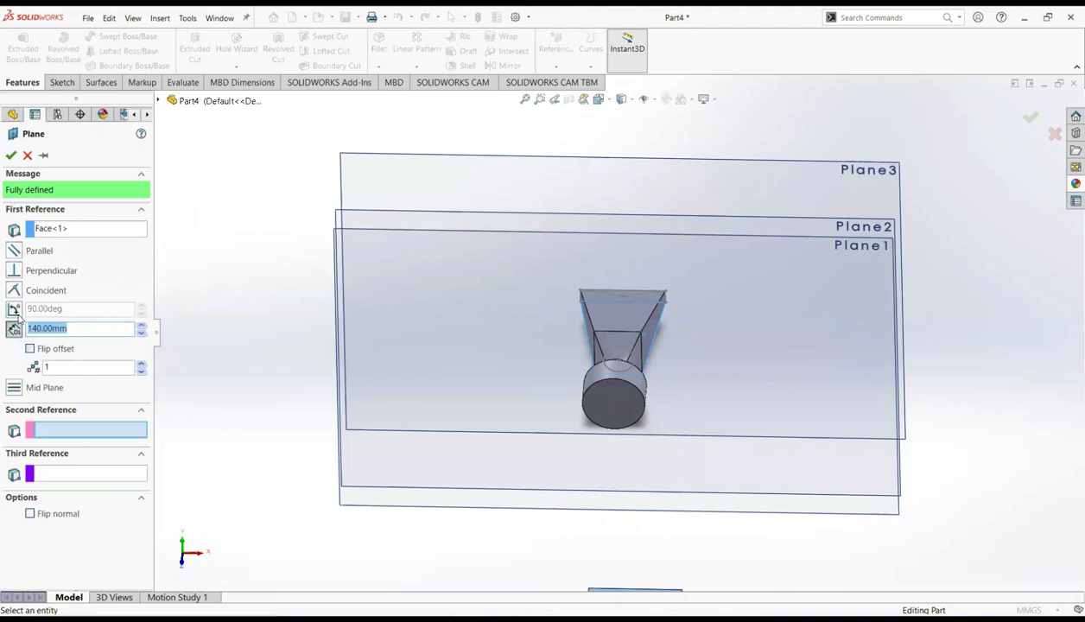
{"action": "left_click", "coordinate": [11, 156]}
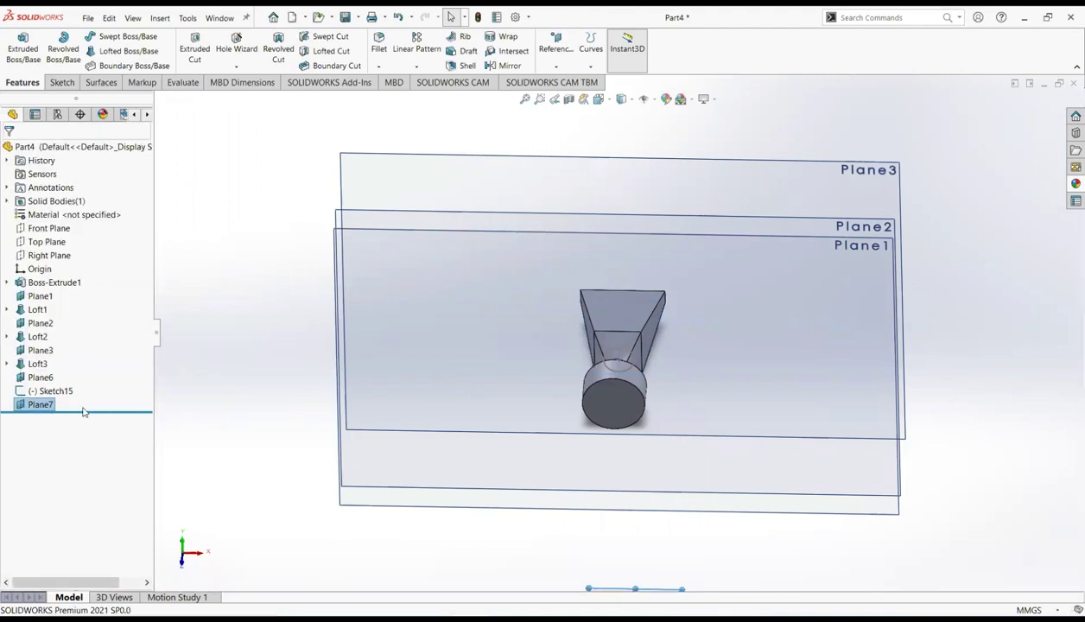
{"action": "right_click", "coordinate": [48, 406]}
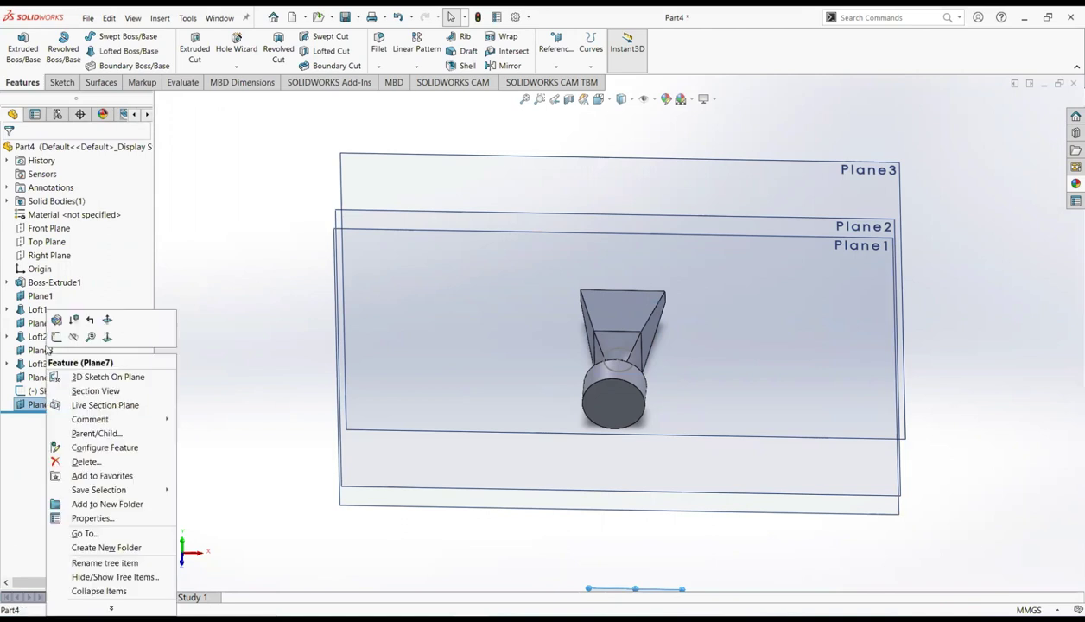
Sketch a circle on Plane7 centred on the earlier handle circle's centre.
{"action": "left_click", "coordinate": [56, 338]}
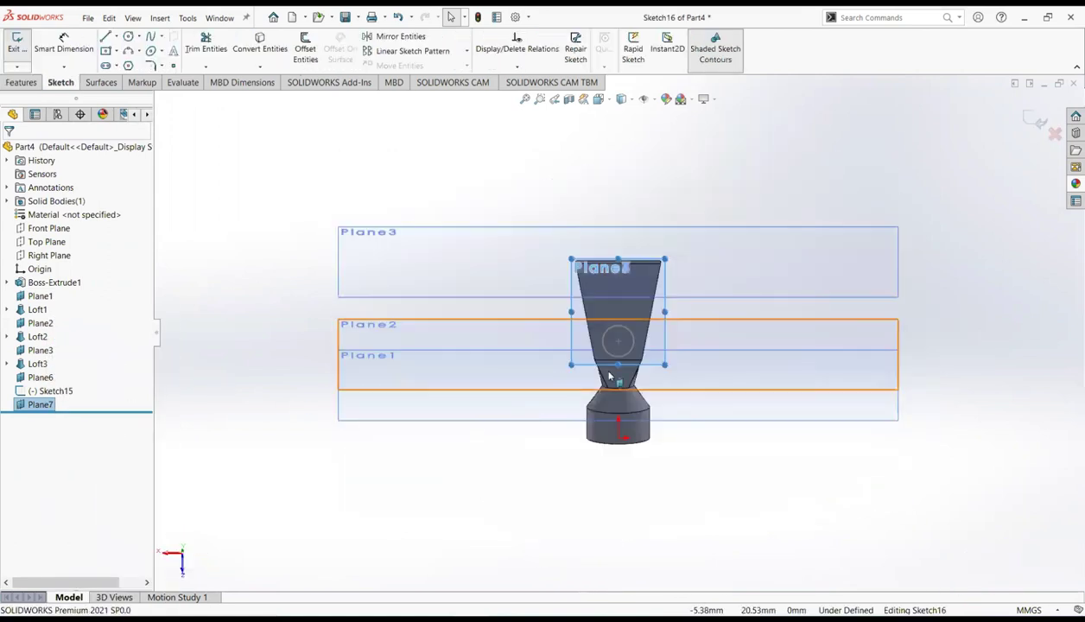
{"action": "scroll", "coordinate": [596, 335], "scroll_direction": "down", "scroll_amount": 3}
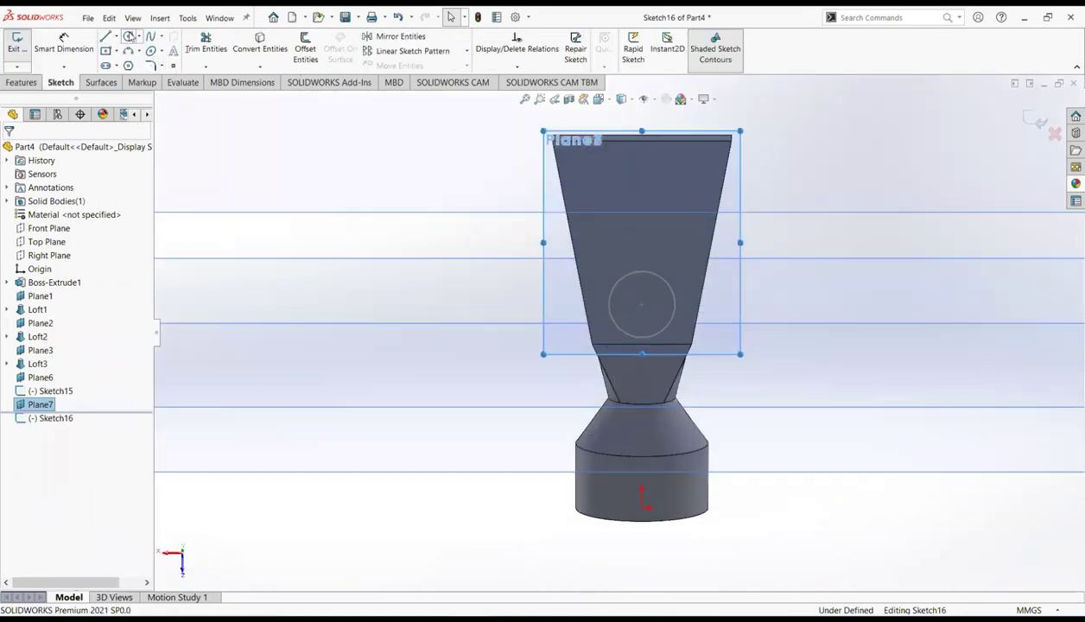
{"action": "left_click", "coordinate": [129, 36]}
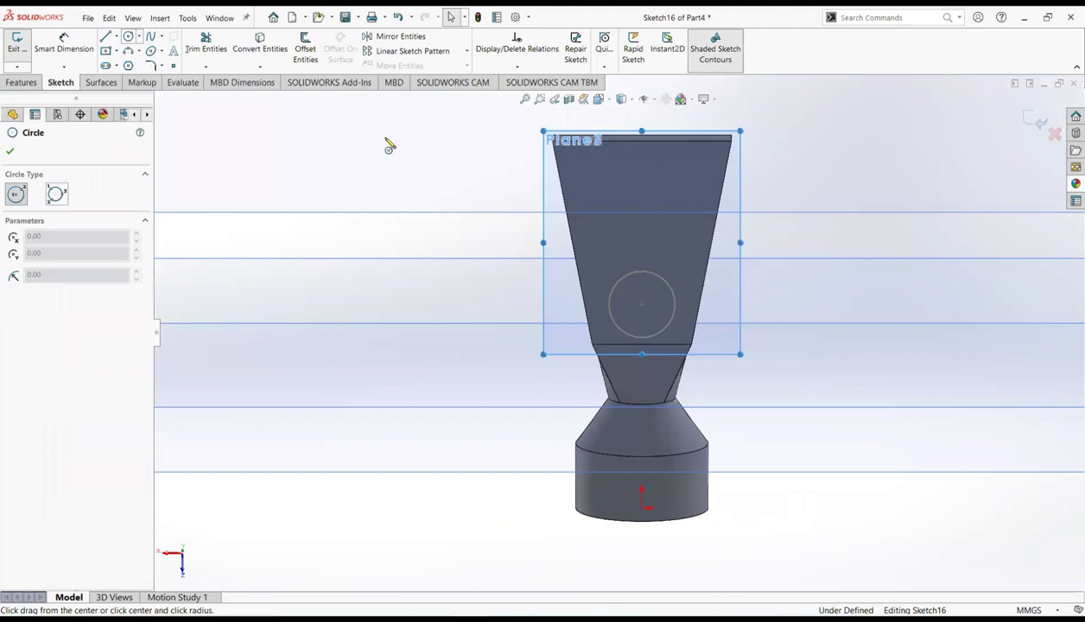
{"action": "left_click", "coordinate": [641, 304]}
{"action": "left_click", "coordinate": [671, 275]}
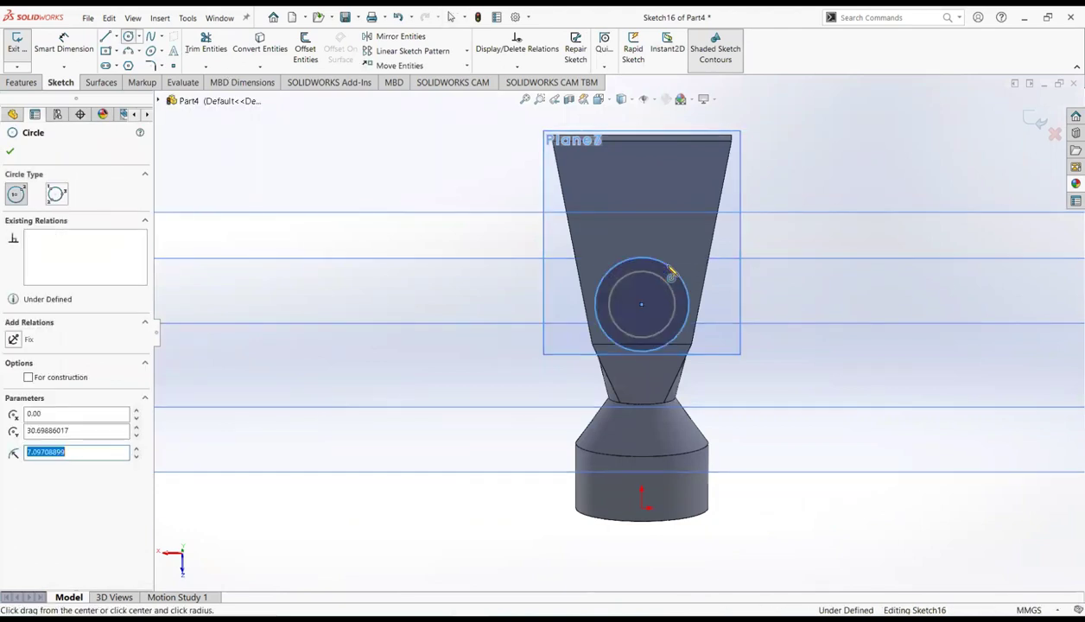
{"action": "right_click", "coordinate": [671, 274]}
{"action": "left_click", "coordinate": [683, 275]}
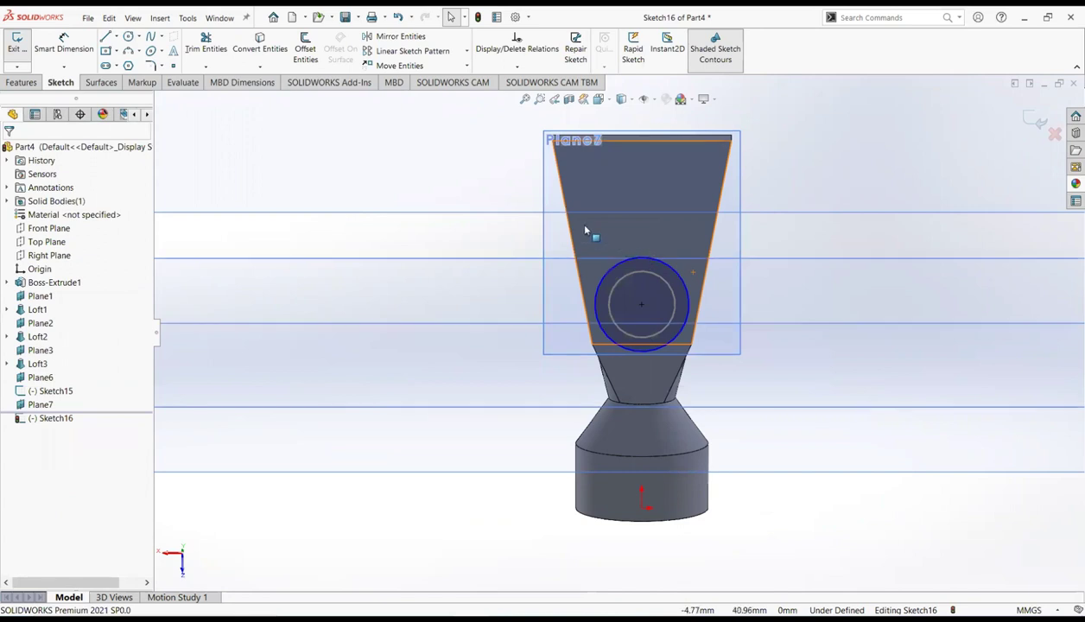
Dimension the new circle to Ø12 mm.
{"action": "left_click", "coordinate": [63, 43]}
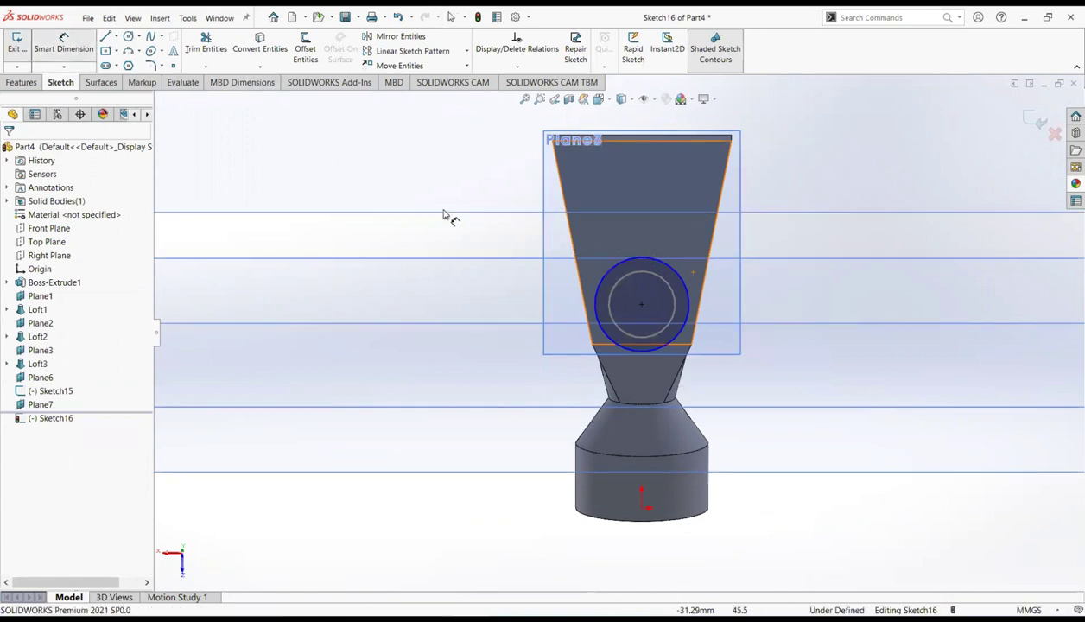
{"action": "left_click", "coordinate": [596, 285]}
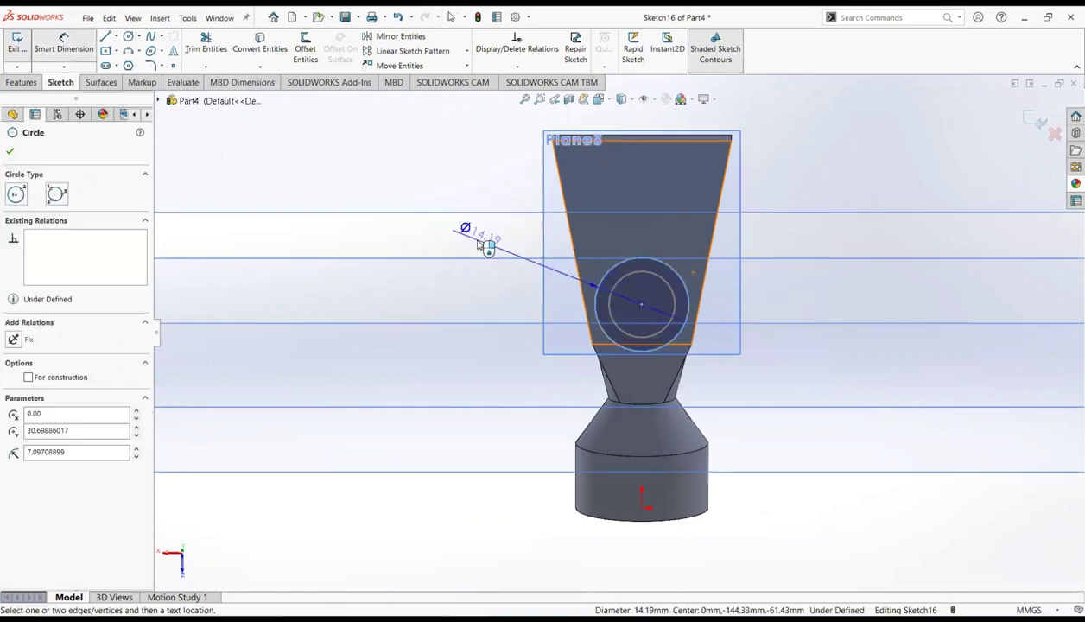
{"action": "left_click", "coordinate": [506, 241]}
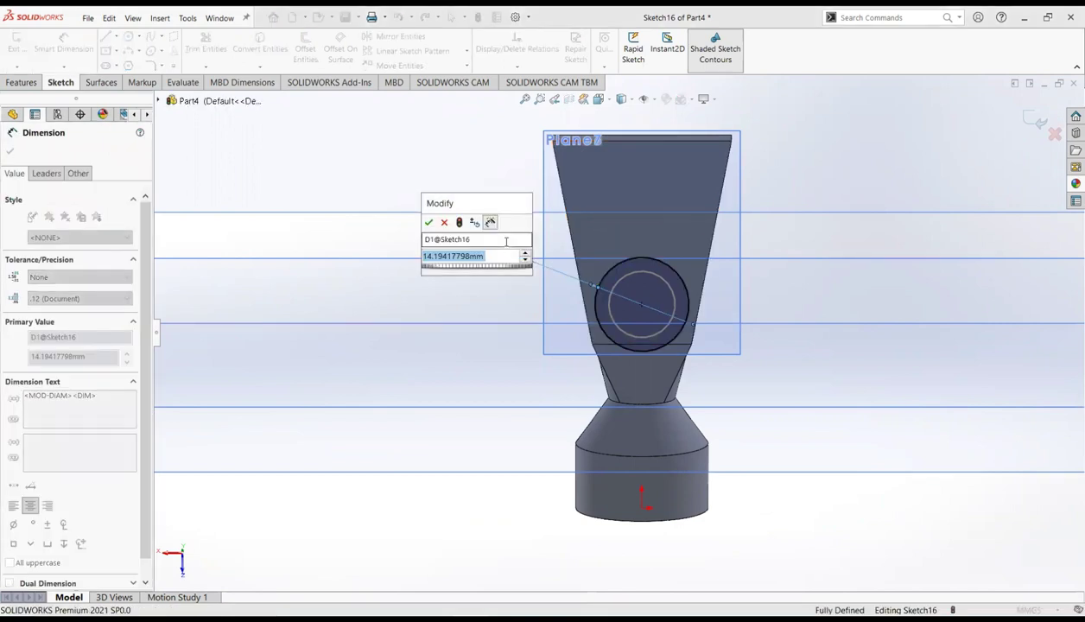
{"action": "type", "text": "12"}
{"action": "key", "text": "Return"}
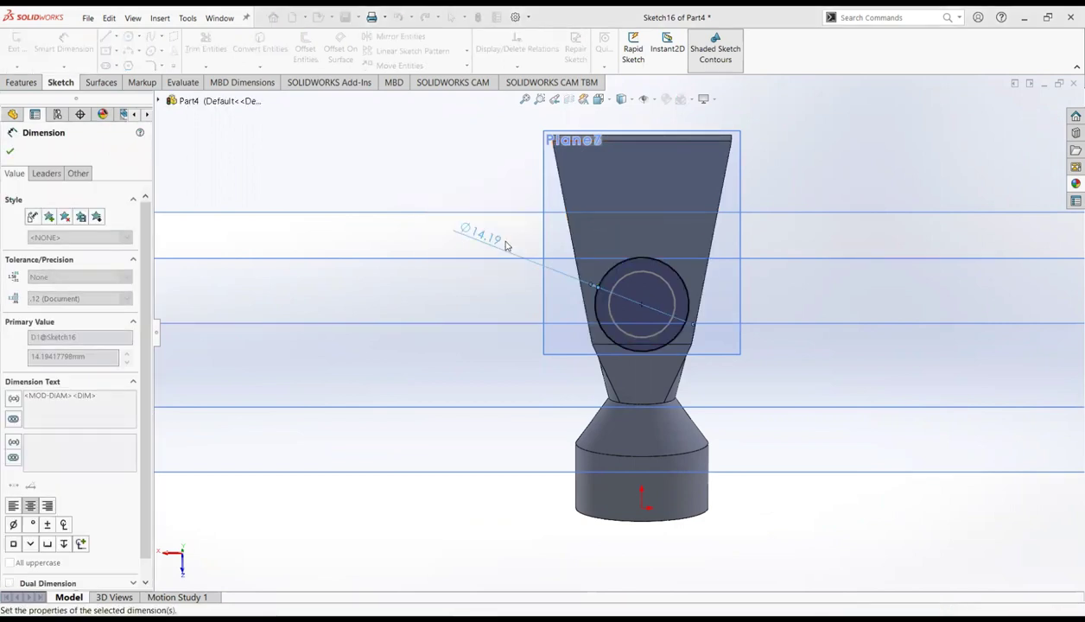
{"action": "left_click", "coordinate": [8, 152]}
{"action": "middle_click_drag", "start_coordinate": [643, 289], "coordinate": [777, 290]}
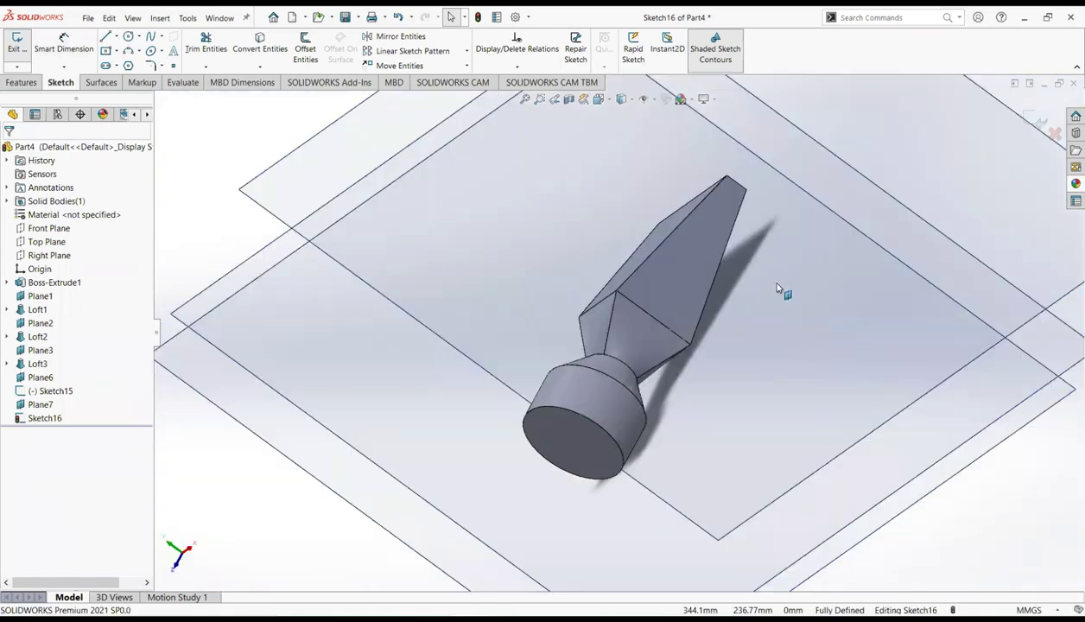
Close the Ø12 sketch on Plane7 and fit the whole model in view.
{"action": "key", "text": "f"}
{"action": "left_click", "coordinate": [1035, 120]}
{"action": "mouse_move", "coordinate": [899, 317]}
{"action": "middle_mouse_down"}
{"action": "mouse_move", "coordinate": [790, 352]}
{"action": "mouse_move", "coordinate": [798, 459]}
{"action": "mouse_move", "coordinate": [768, 383]}
{"action": "mouse_move", "coordinate": [656, 328]}
{"action": "middle_mouse_up"}
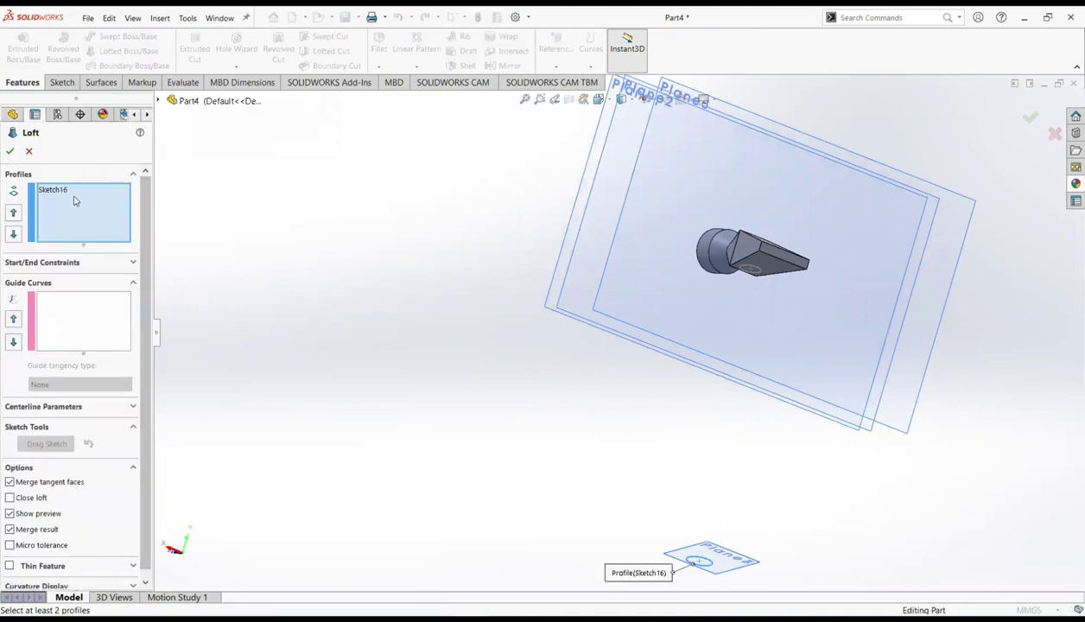
Loft the handle as Loft6 between the Ø10 Sketch15 and Ø12 Sketch16 circles.
{"action": "right_click", "coordinate": [78, 193]}
{"action": "left_click", "coordinate": [138, 204]}
{"action": "scroll", "coordinate": [743, 257], "scroll_direction": "down", "scroll_amount": 5}
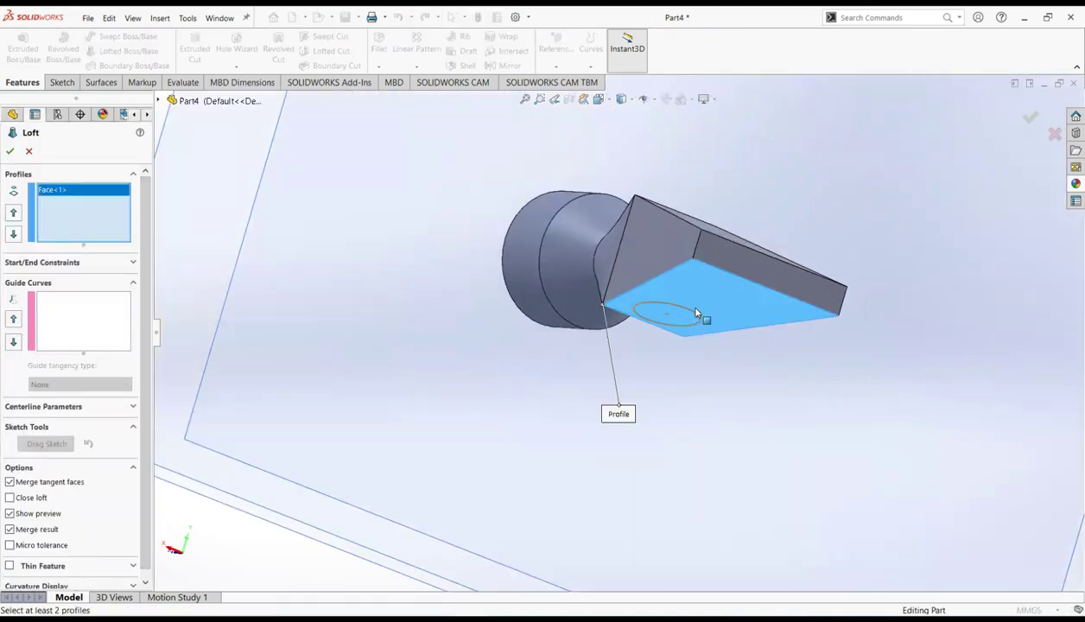
{"action": "left_click", "coordinate": [695, 316]}
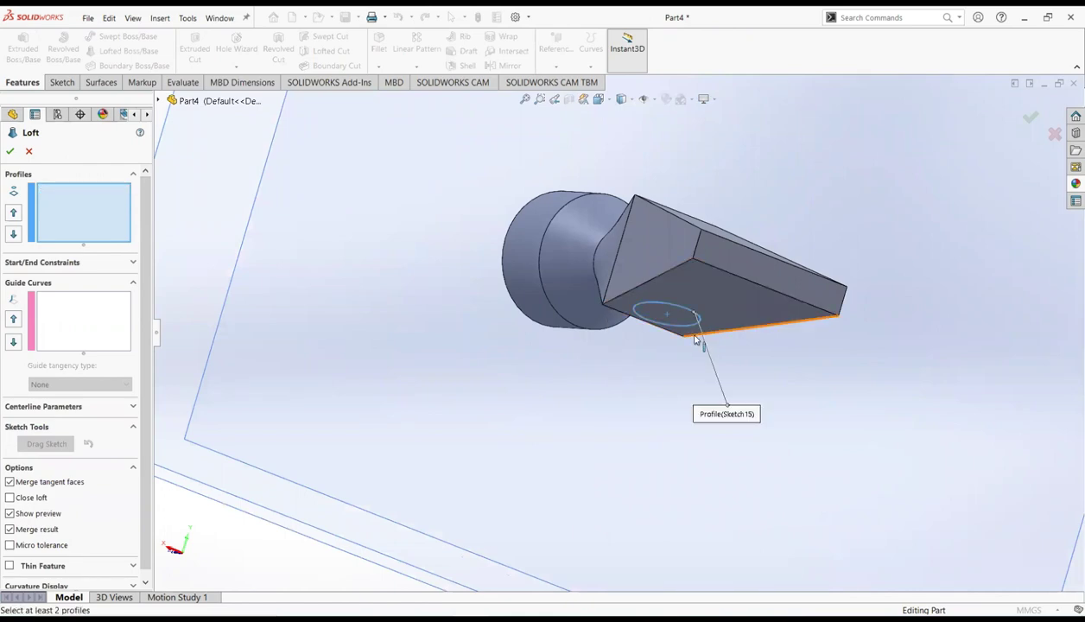
{"action": "scroll", "coordinate": [596, 546], "scroll_direction": "up", "scroll_amount": 6}
{"action": "scroll", "coordinate": [587, 553], "scroll_direction": "down", "scroll_amount": 4}
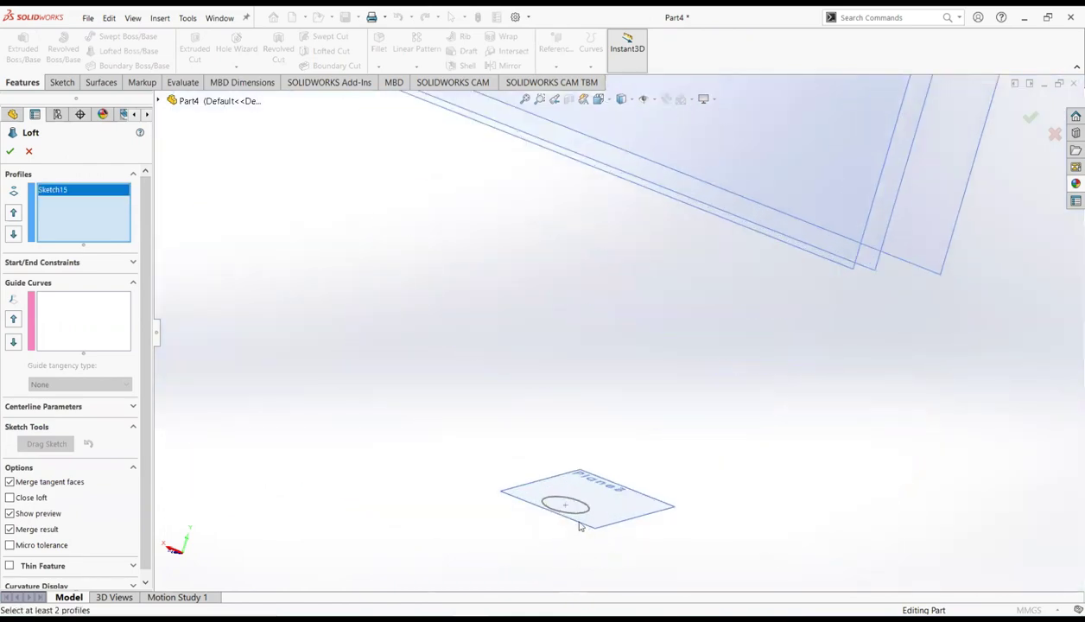
{"action": "left_click", "coordinate": [587, 491]}
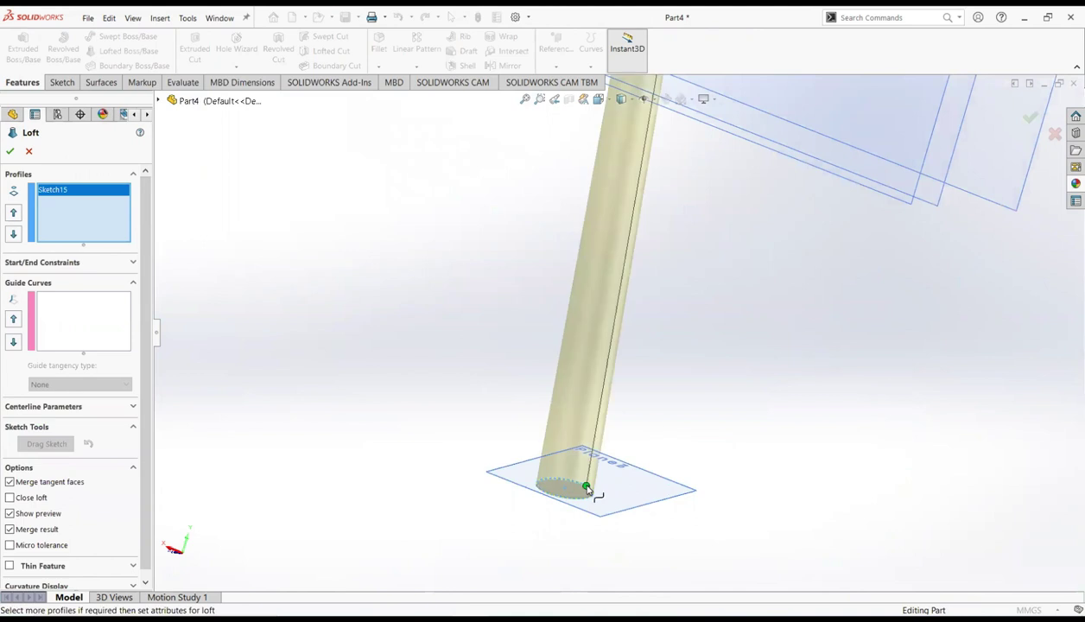
{"action": "scroll", "coordinate": [595, 406], "scroll_direction": "up", "scroll_amount": 4}
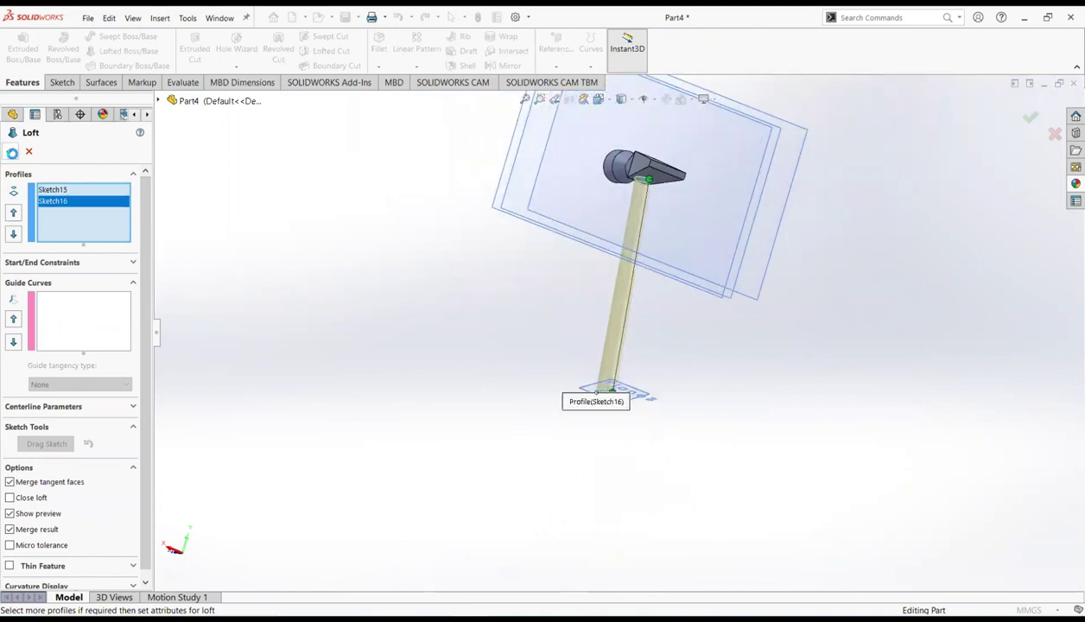
{"action": "key", "text": "Return"}
{"action": "middle_click_drag", "start_coordinate": [611, 215], "coordinate": [691, 237]}
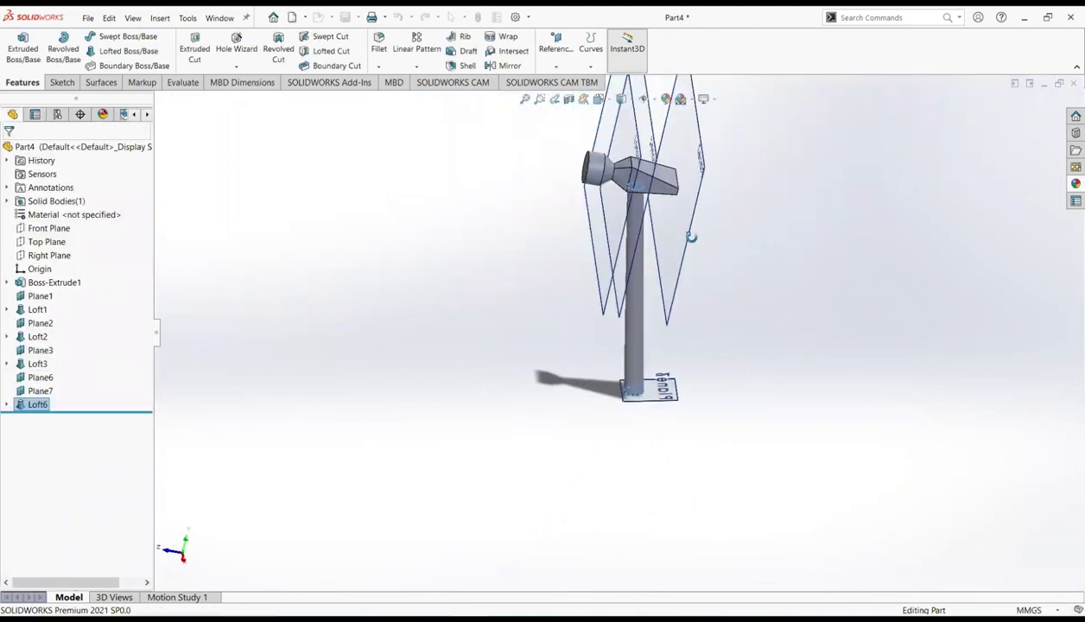
{"action": "scroll", "coordinate": [691, 237], "scroll_direction": "down", "scroll_amount": 5}
Colour the head's top face dark grey (64,64,64) and add adjacent head and neck faces.
{"action": "left_click", "coordinate": [671, 227]}
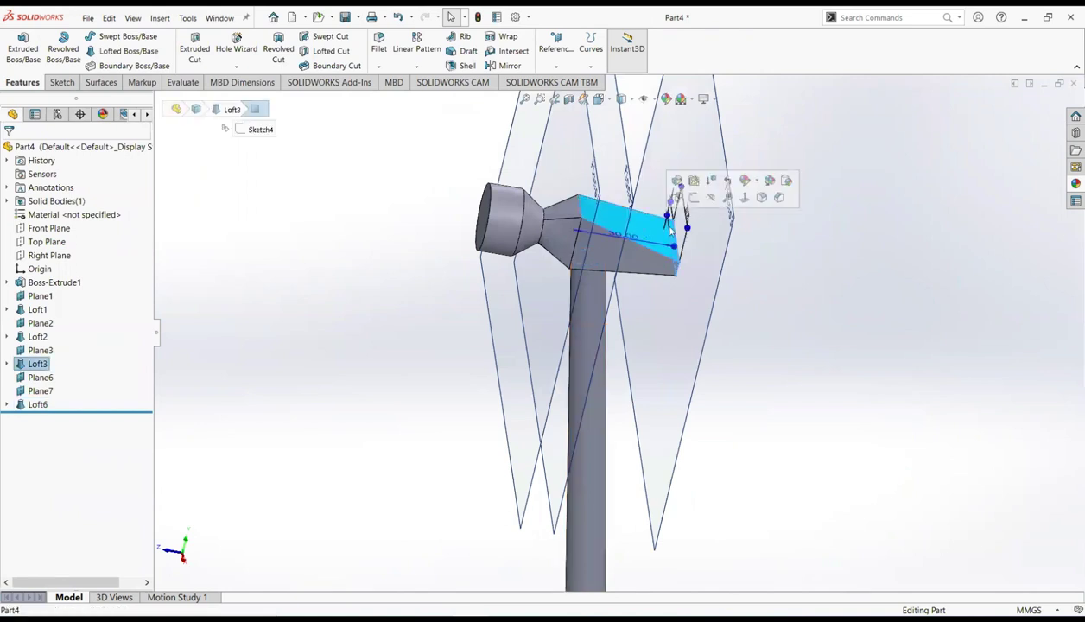
{"action": "left_click", "coordinate": [745, 179]}
{"action": "left_click", "coordinate": [760, 209]}
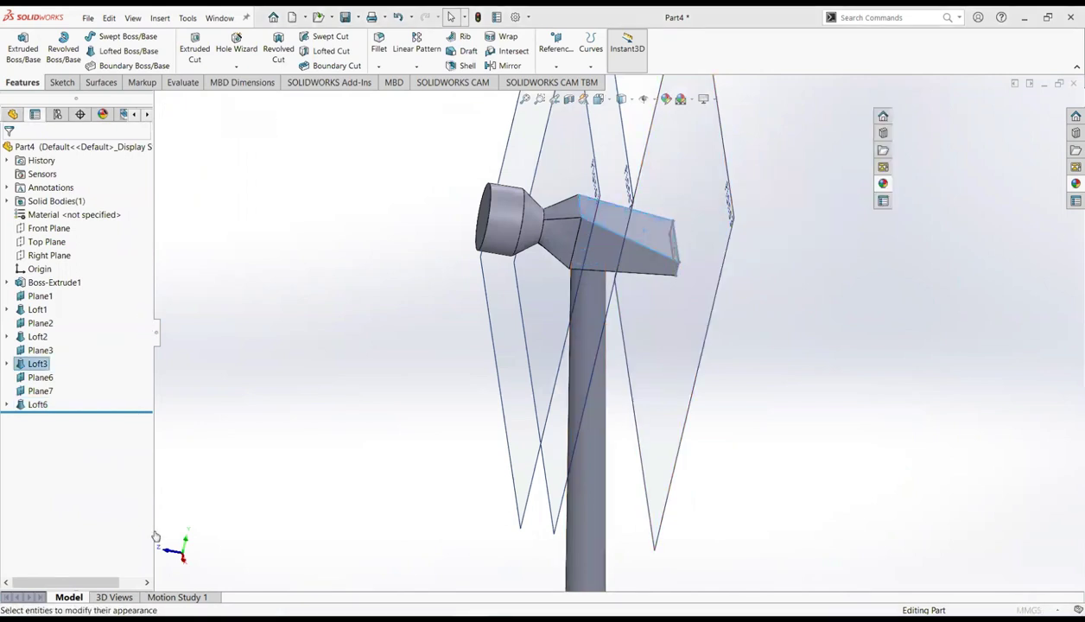
{"action": "left_click", "coordinate": [101, 449]}
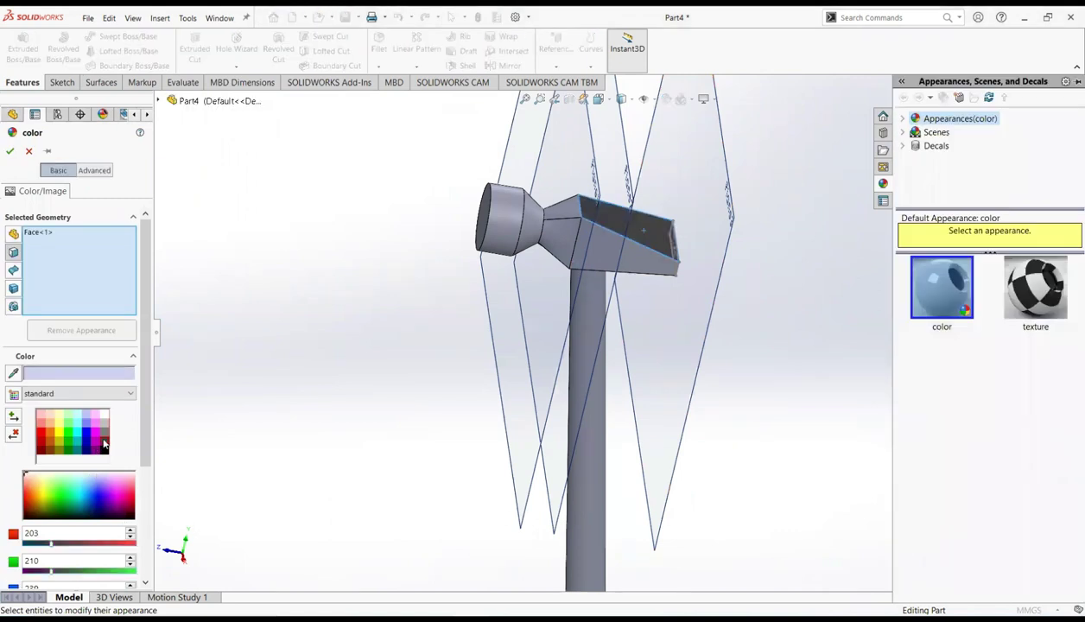
{"action": "left_click", "coordinate": [608, 259]}
{"action": "left_click", "coordinate": [577, 246]}
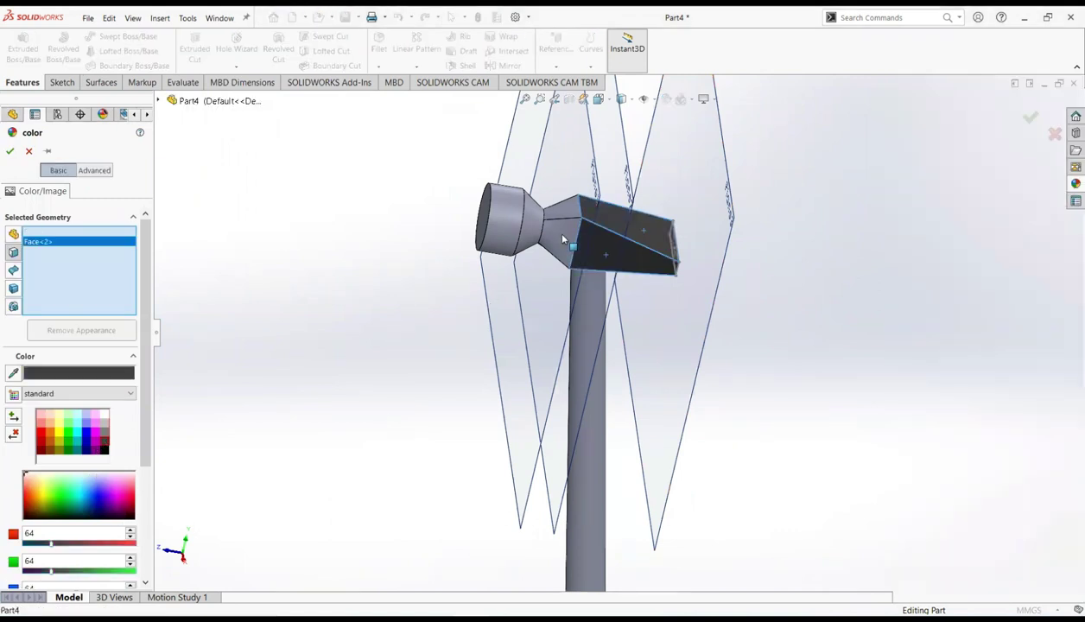
{"action": "left_click", "coordinate": [563, 227]}
{"action": "left_click", "coordinate": [553, 209]}
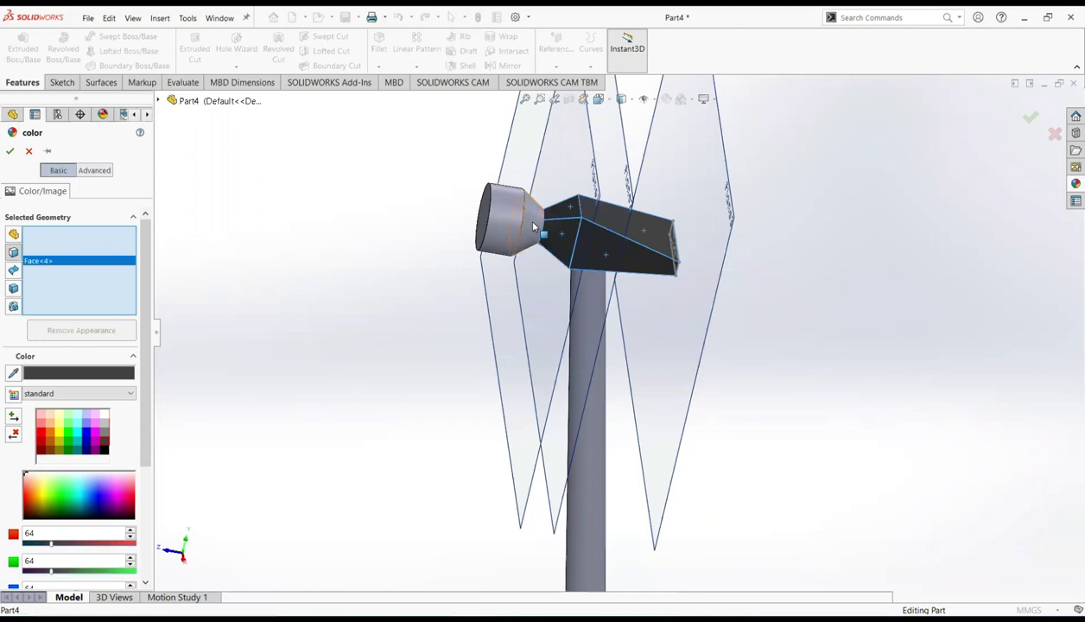
{"action": "left_click", "coordinate": [518, 226]}
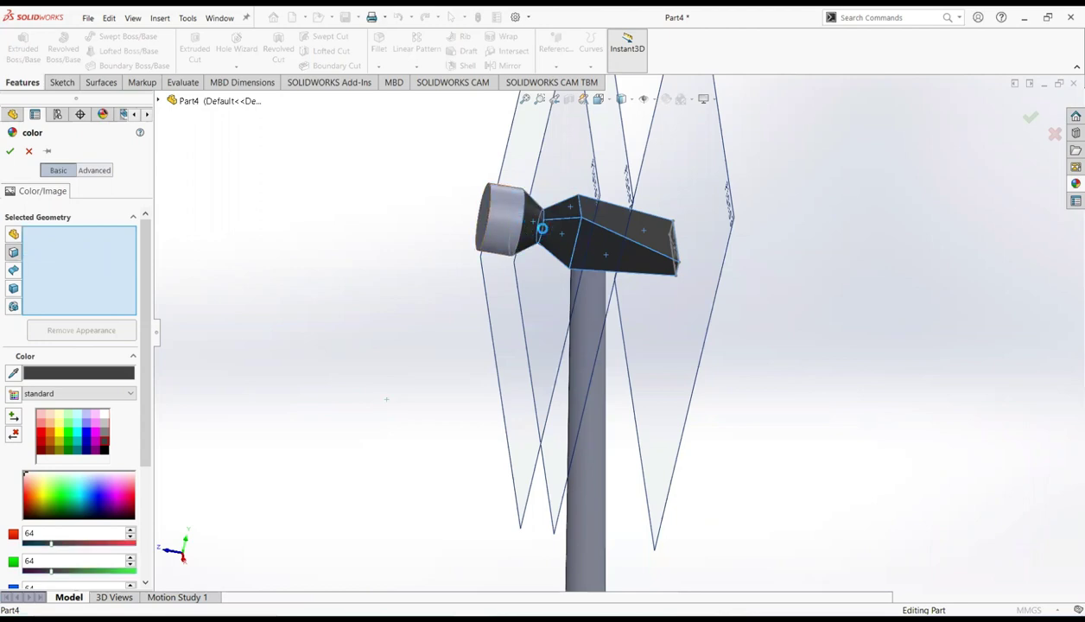
{"action": "left_click", "coordinate": [516, 221]}
Add the remaining head faces from other angles and apply the dark grey colour.
{"action": "middle_click_drag", "start_coordinate": [585, 251], "coordinate": [613, 277]}
{"action": "mouse_move", "coordinate": [502, 229]}
{"action": "middle_mouse_down"}
{"action": "mouse_move", "coordinate": [598, 278]}
{"action": "mouse_move", "coordinate": [516, 234]}
{"action": "middle_mouse_up"}
{"action": "left_click", "coordinate": [539, 241]}
{"action": "left_click", "coordinate": [462, 205]}
{"action": "left_click", "coordinate": [460, 206]}
{"action": "left_click", "coordinate": [455, 208]}
{"action": "left_click", "coordinate": [449, 210]}
{"action": "left_click", "coordinate": [449, 210]}
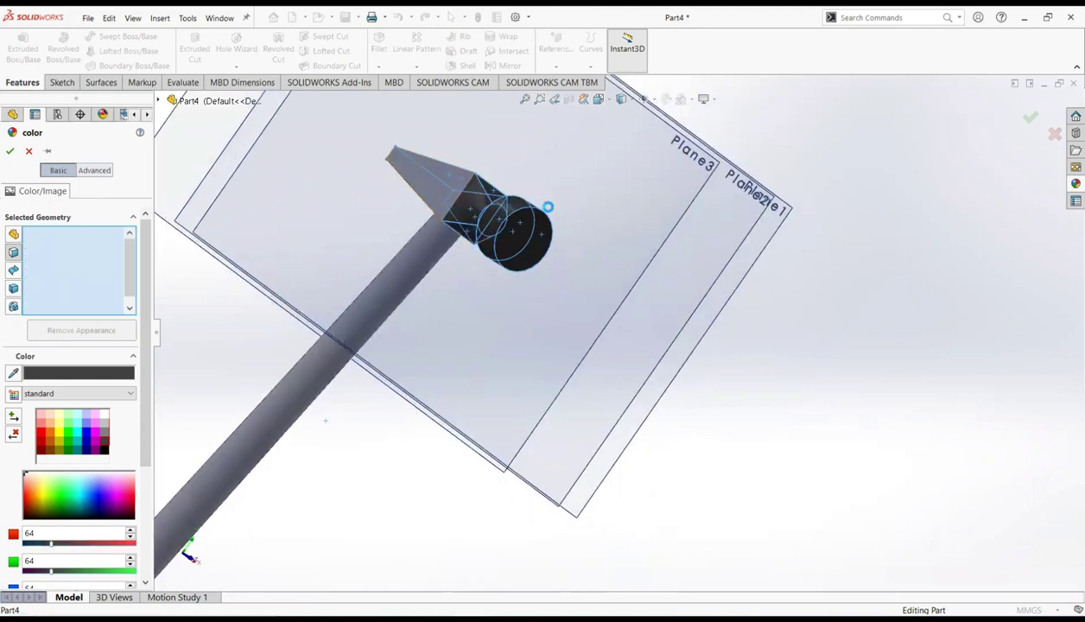
{"action": "middle_click_drag", "start_coordinate": [554, 226], "coordinate": [381, 106]}
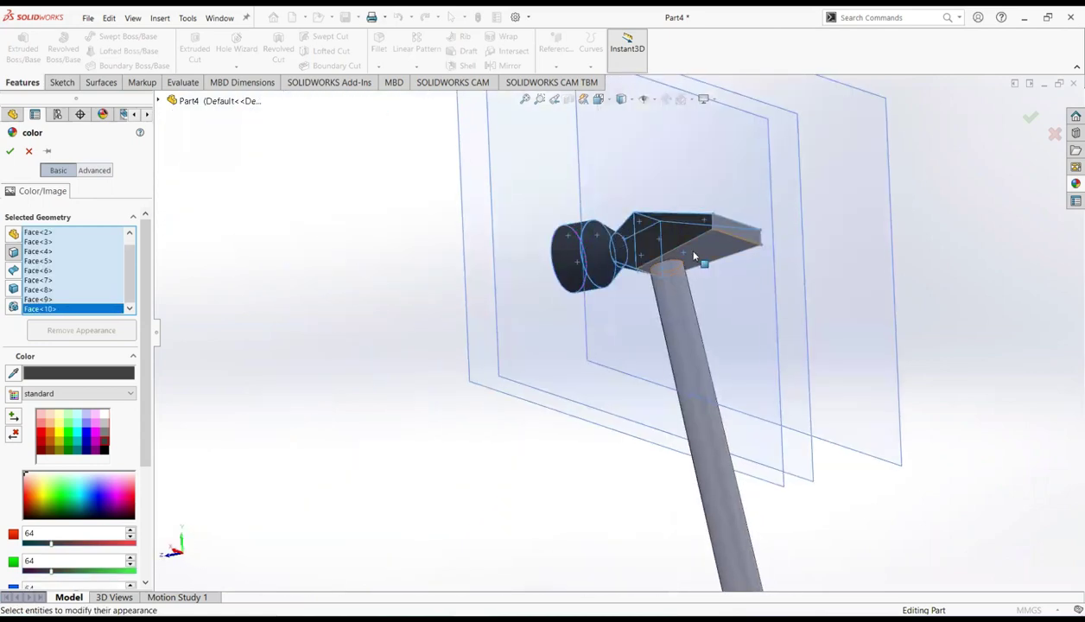
{"action": "left_click", "coordinate": [696, 255]}
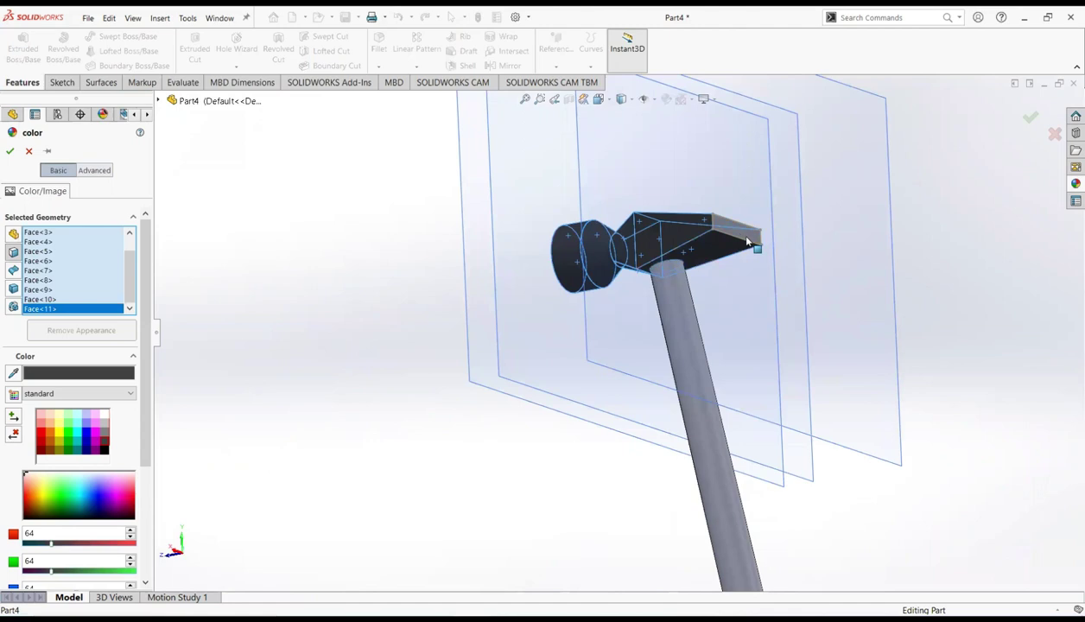
{"action": "left_click", "coordinate": [771, 247]}
{"action": "middle_click_drag", "start_coordinate": [770, 242], "coordinate": [752, 298]}
{"action": "left_click", "coordinate": [11, 152]}
{"action": "middle_click_drag", "start_coordinate": [622, 328], "coordinate": [661, 337]}
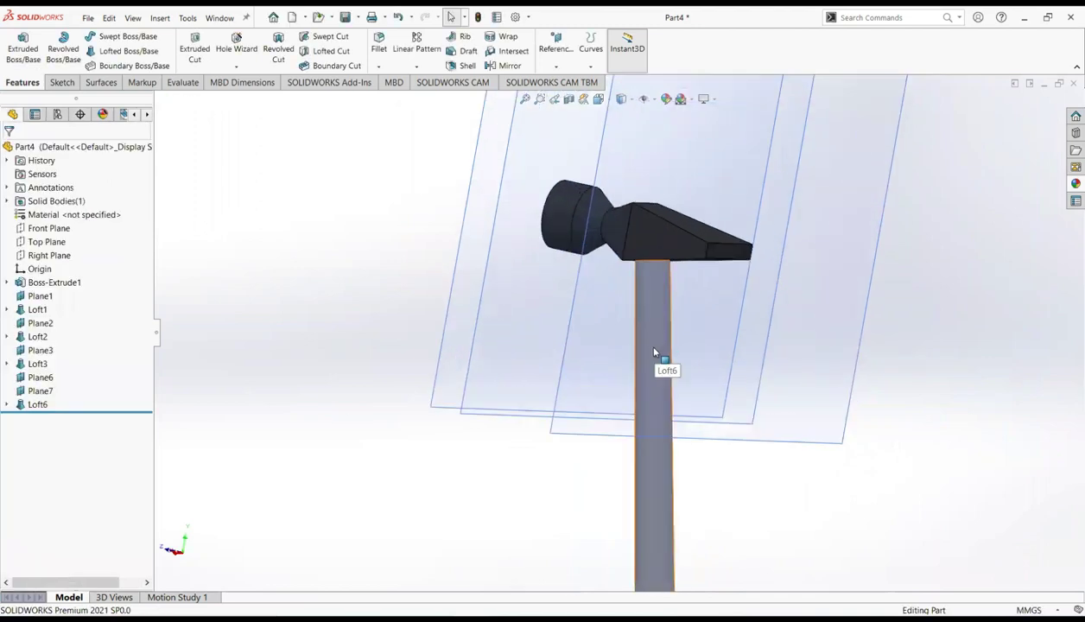
Apply the polished ash 2d wood appearance to the handle.
{"action": "left_click", "coordinate": [654, 352]}
{"action": "left_click", "coordinate": [1075, 183]}
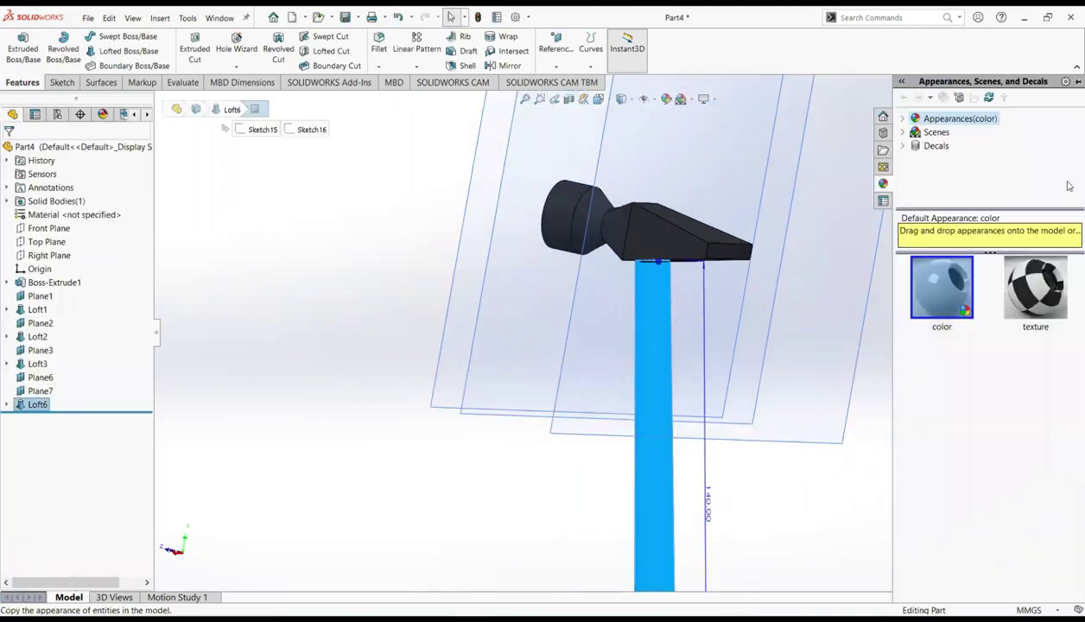
{"action": "left_click", "coordinate": [902, 120]}
{"action": "scroll", "coordinate": [944, 177], "scroll_direction": "down", "scroll_amount": 3}
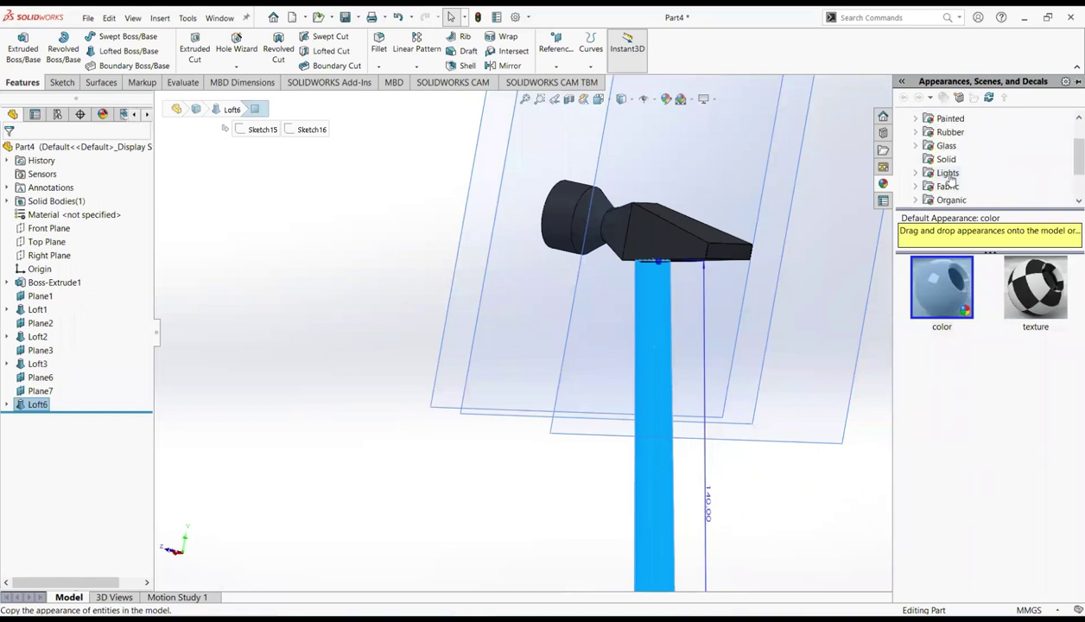
{"action": "left_click", "coordinate": [916, 159]}
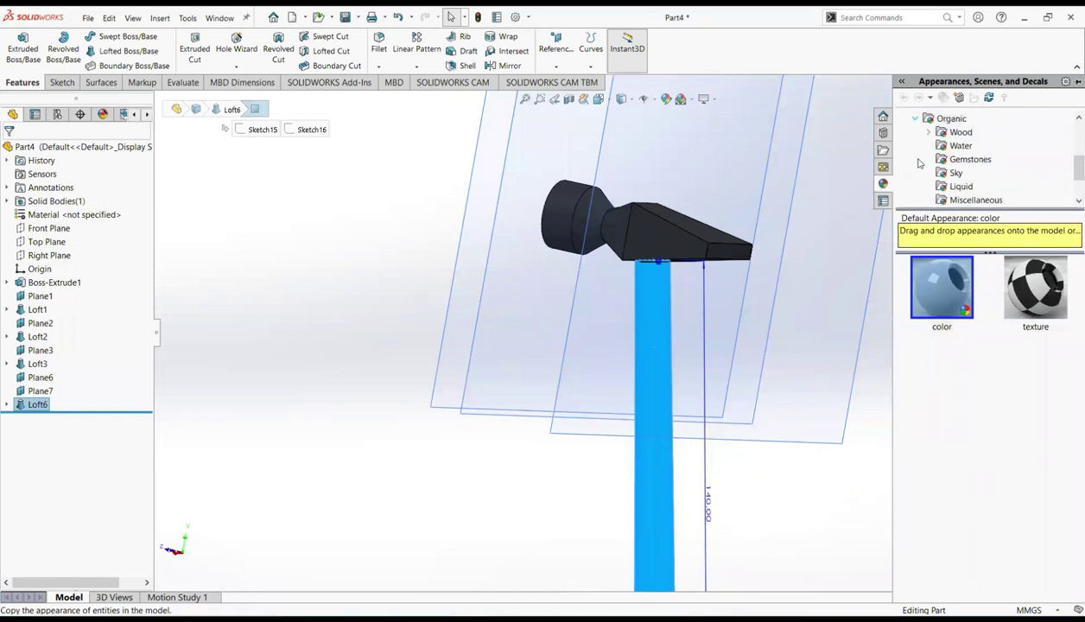
{"action": "left_click", "coordinate": [960, 133]}
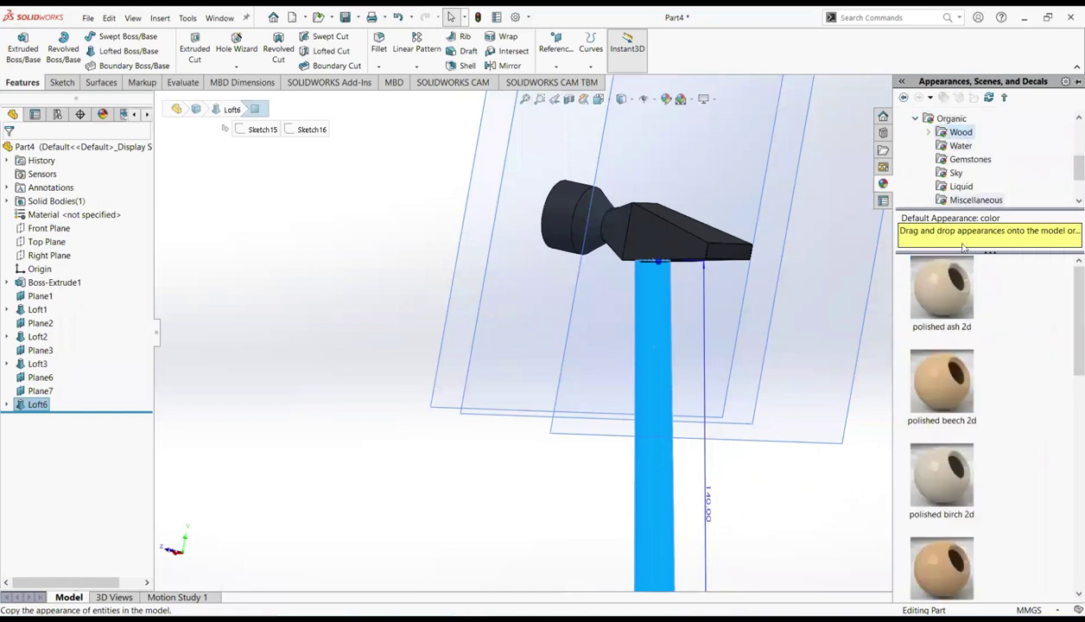
{"action": "right_click", "coordinate": [955, 308]}
{"action": "left_click", "coordinate": [946, 292]}
{"action": "scroll", "coordinate": [713, 345], "scroll_direction": "up", "scroll_amount": 5}
{"action": "middle_click_drag", "start_coordinate": [721, 361], "coordinate": [533, 175]}
{"action": "scroll", "coordinate": [690, 314], "scroll_direction": "down", "scroll_amount": 4}
Hide Plane1, Plane2 and Plane3.
{"action": "left_click", "coordinate": [529, 173]}
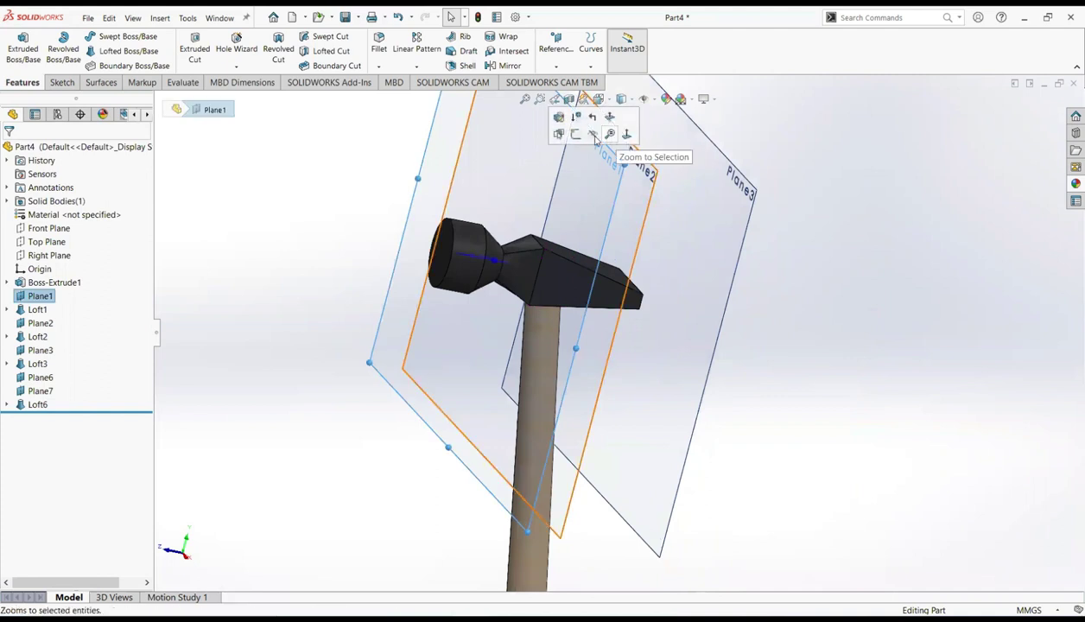
{"action": "left_click", "coordinate": [593, 136]}
{"action": "left_click", "coordinate": [644, 181]}
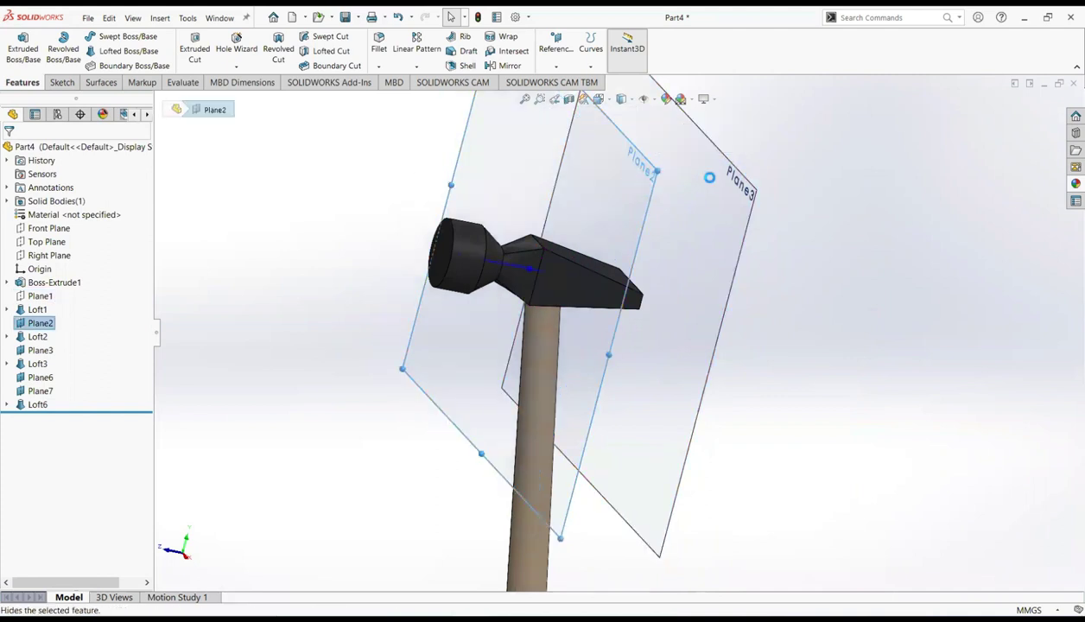
{"action": "left_click", "coordinate": [732, 220]}
{"action": "left_click", "coordinate": [798, 183]}
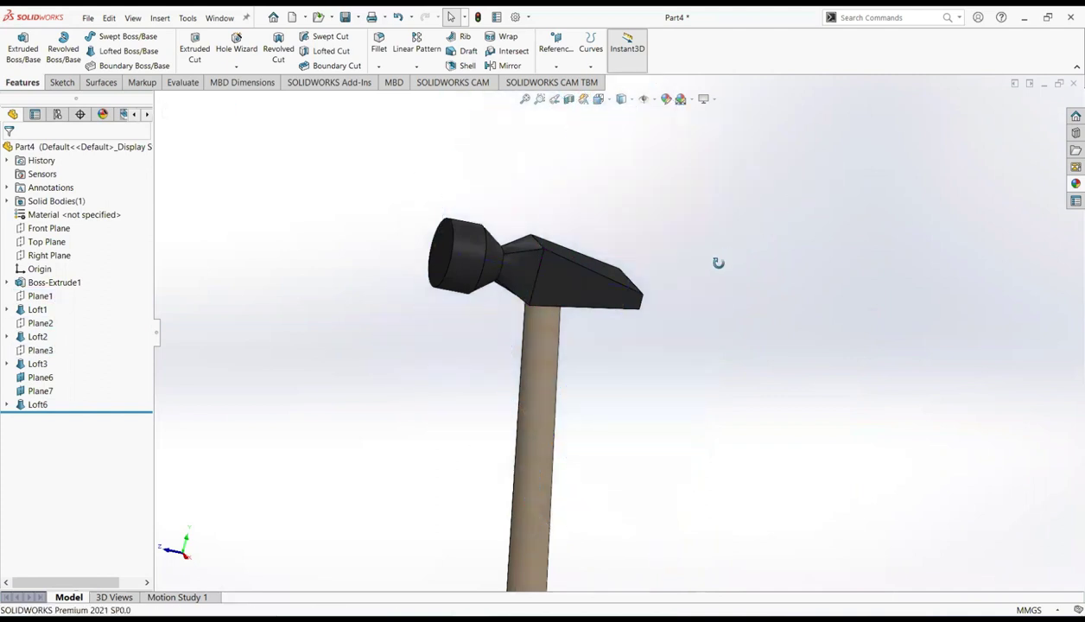
{"action": "middle_click_drag", "start_coordinate": [718, 263], "coordinate": [707, 303]}
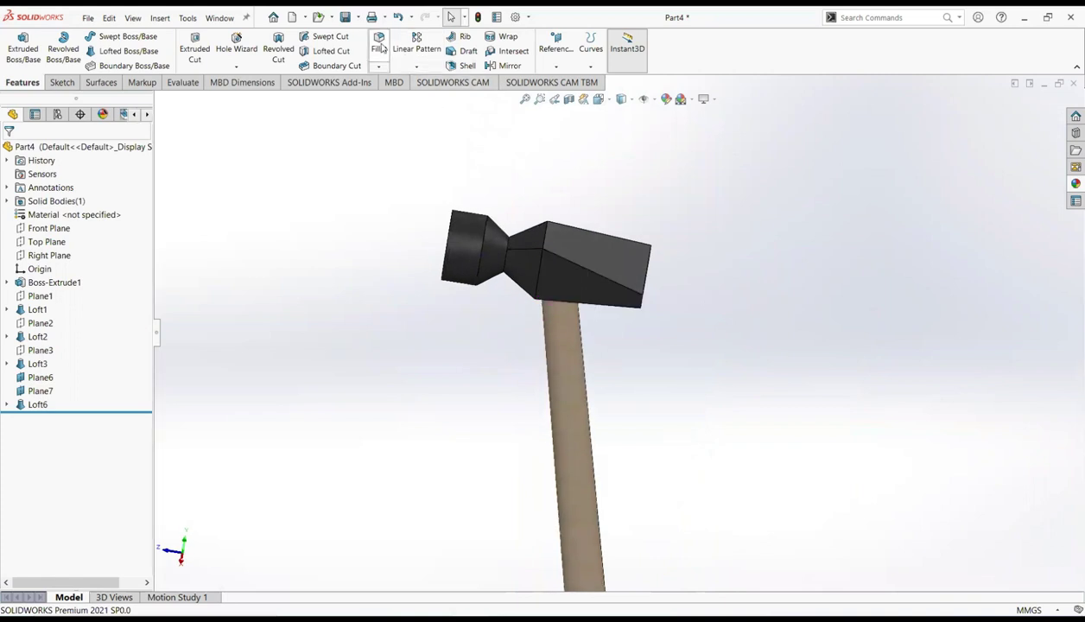
Fillet the hammer head's diagonal edge and adjacent edge together at 5 mm.
{"action": "scroll", "coordinate": [583, 271], "scroll_direction": "down", "scroll_amount": 3}
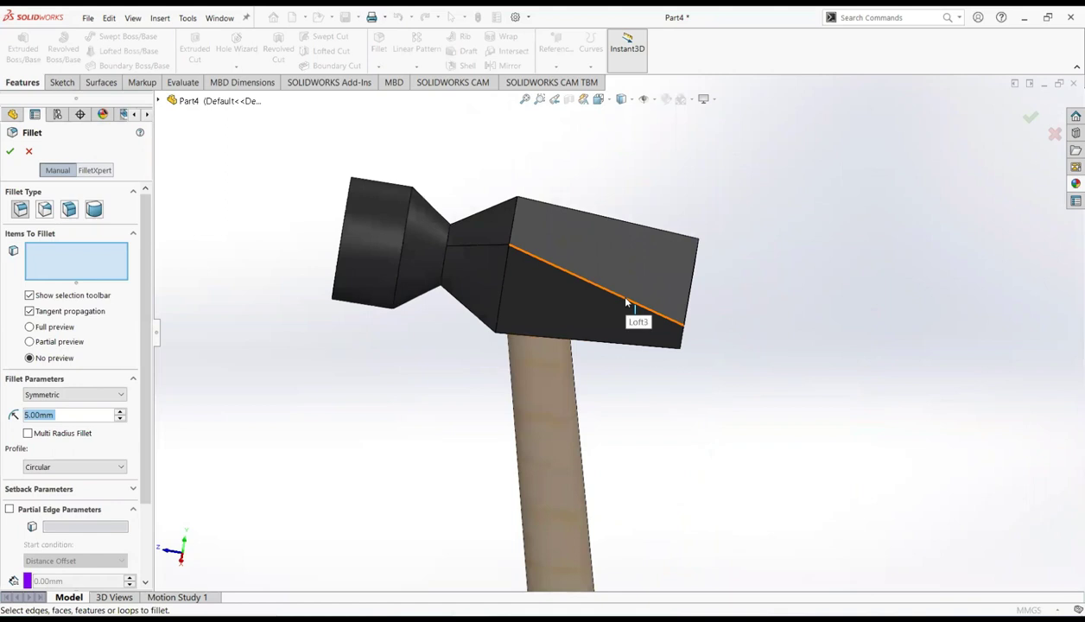
{"action": "left_click", "coordinate": [625, 298]}
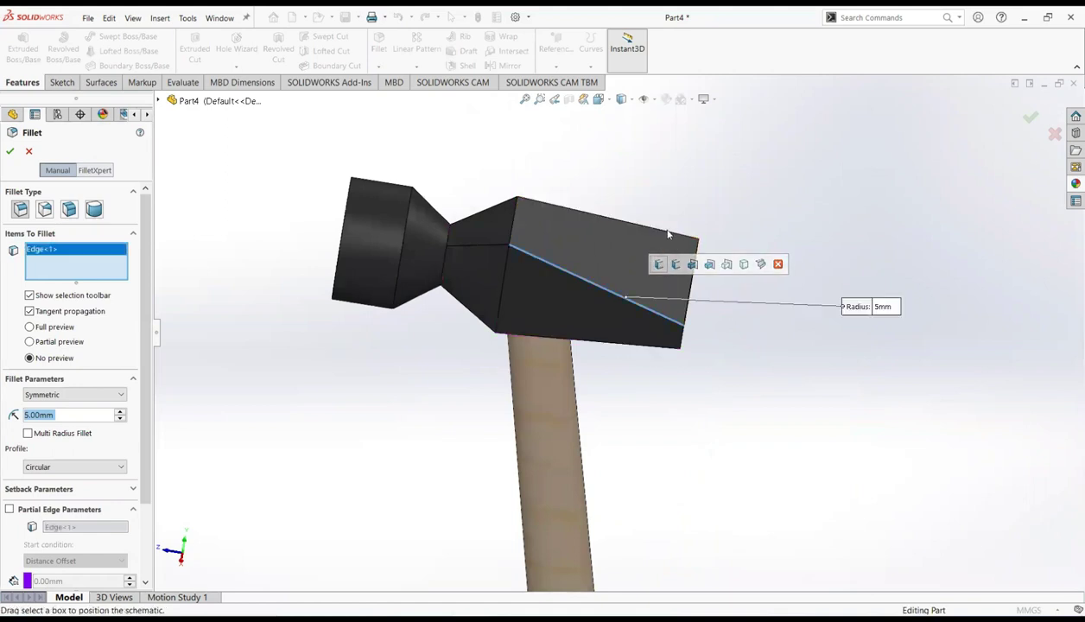
{"action": "left_click", "coordinate": [668, 233]}
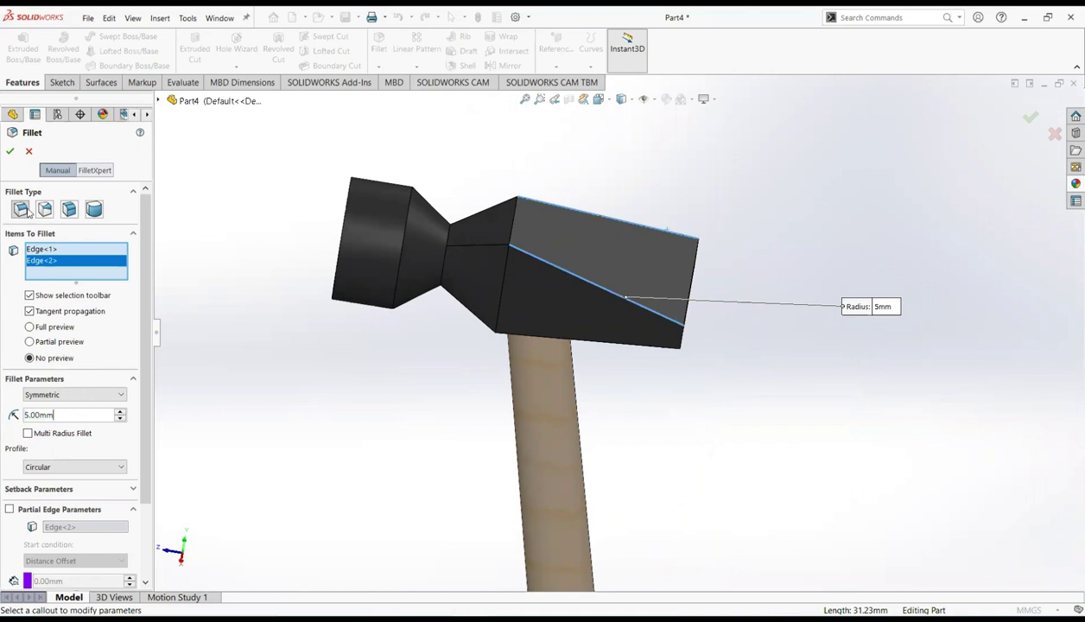
{"action": "left_click", "coordinate": [12, 151]}
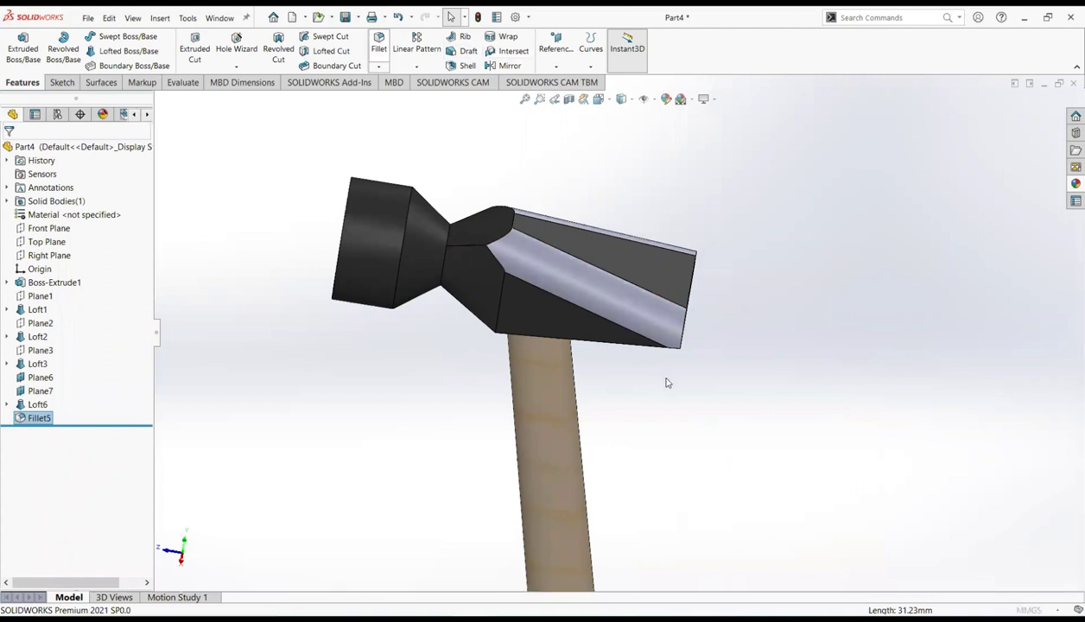
Add a second 5 mm fillet on the head's top edge.
{"action": "key", "text": "Return"}
{"action": "middle_click_drag", "start_coordinate": [666, 383], "coordinate": [620, 279]}
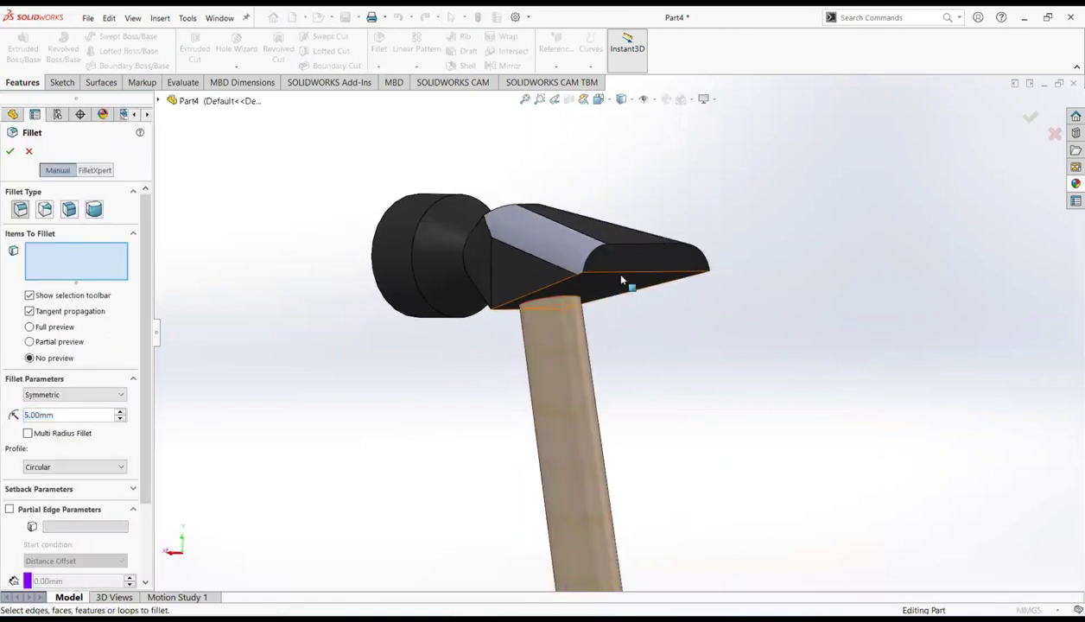
{"action": "left_click", "coordinate": [622, 276]}
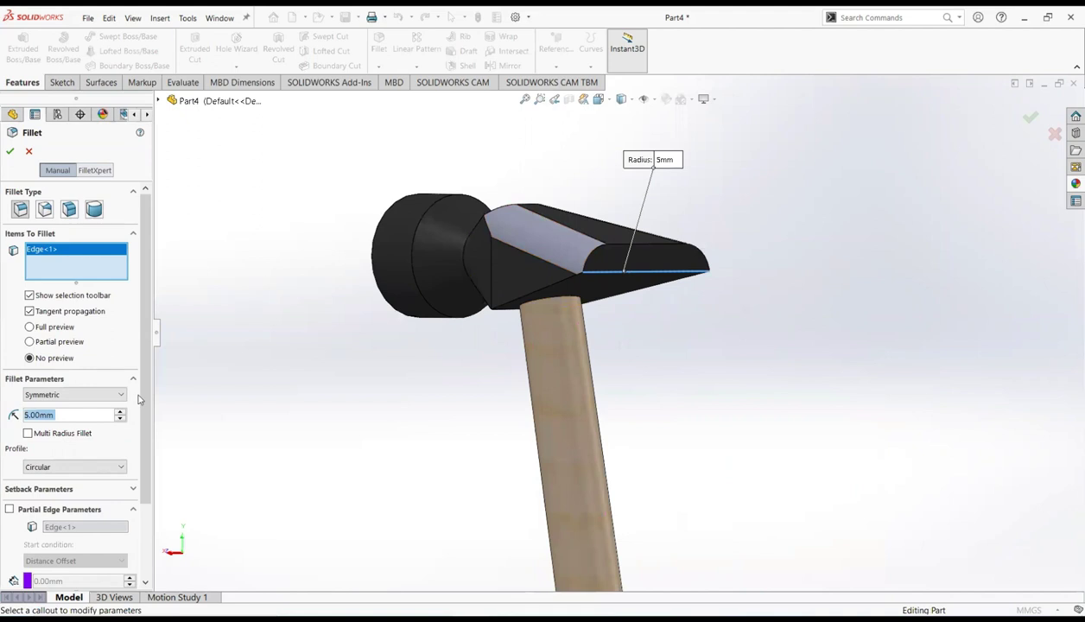
{"action": "left_click", "coordinate": [10, 152]}
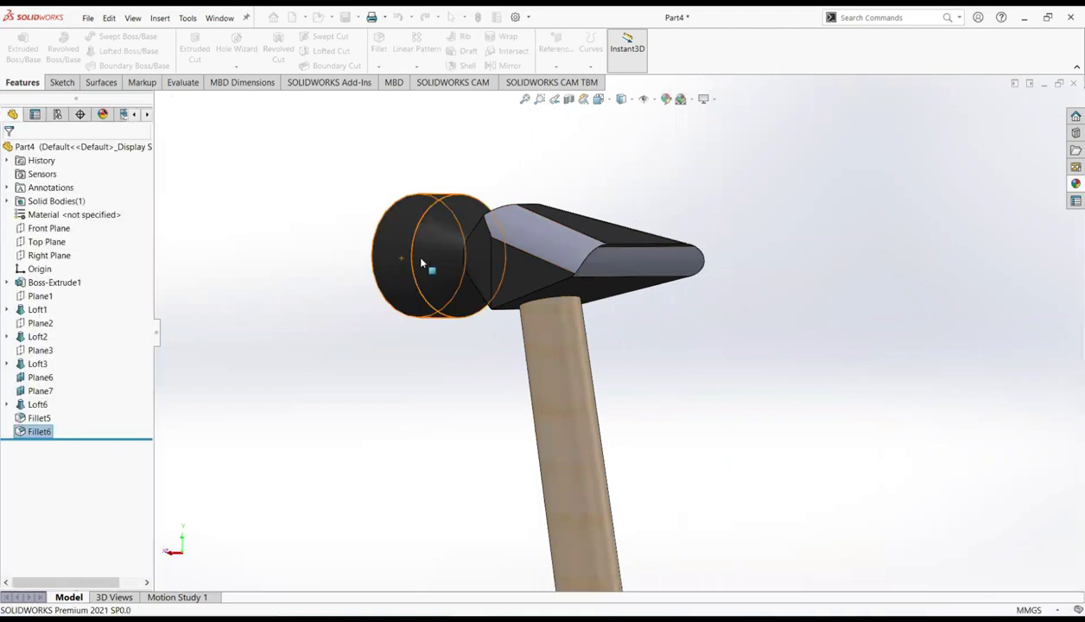
{"action": "middle_click_drag", "start_coordinate": [470, 304], "coordinate": [577, 241]}
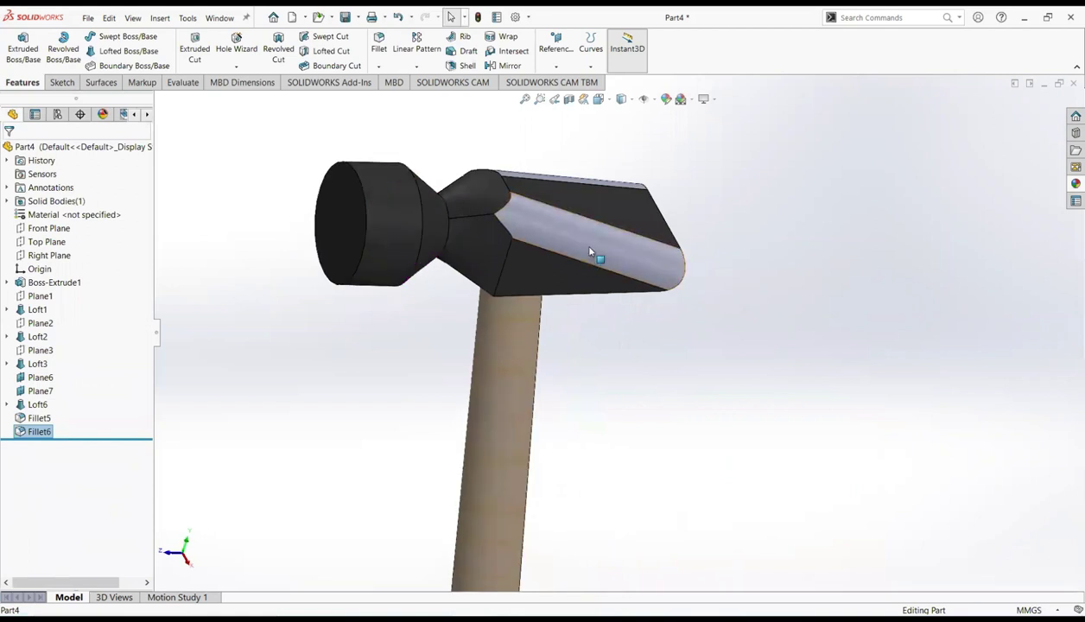